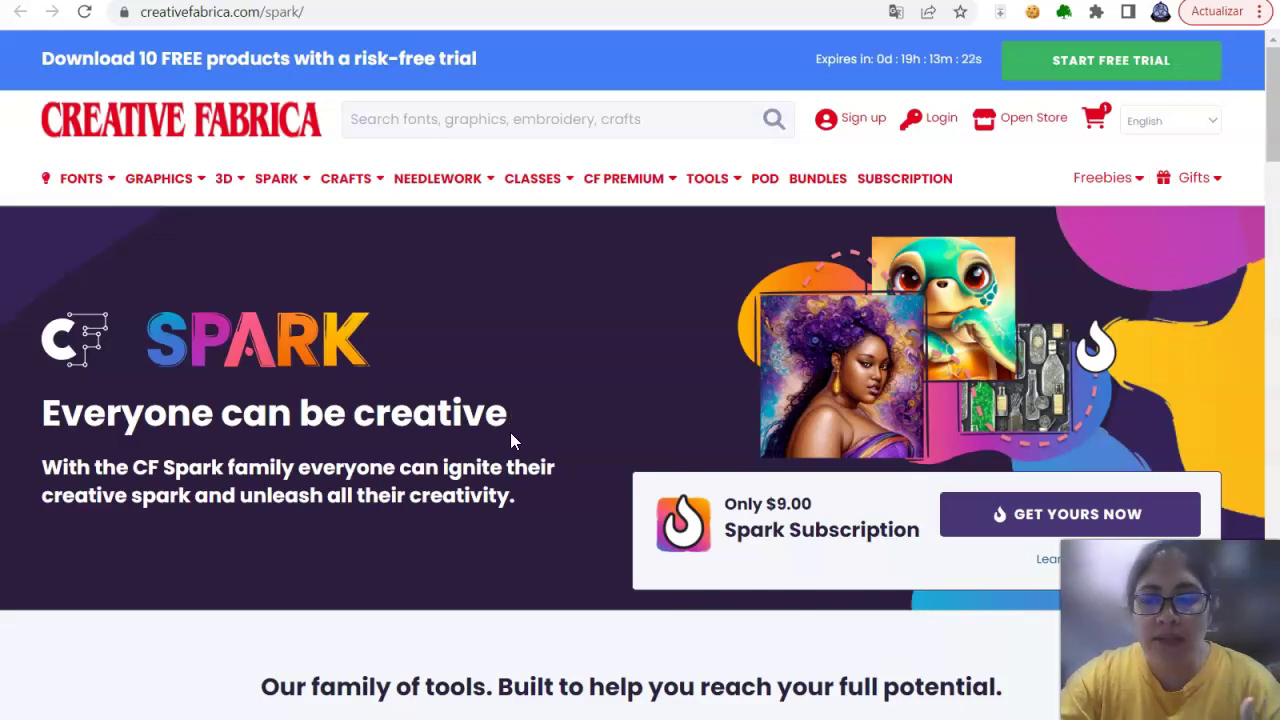
Review the CF Spark family of tools, from Art and Writer through Sketch, ImageMix and Prompt Builder.
scroll(603, 423, "down", 4)
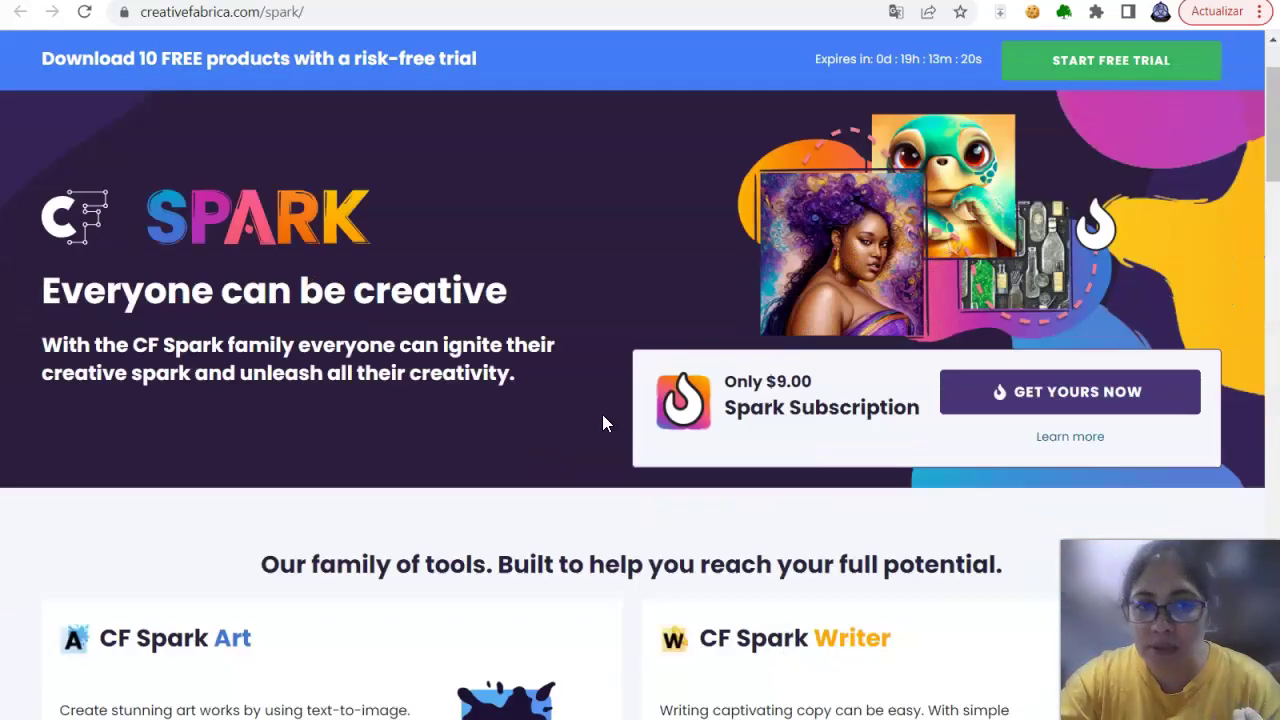
scroll(600, 420, "down", 2)
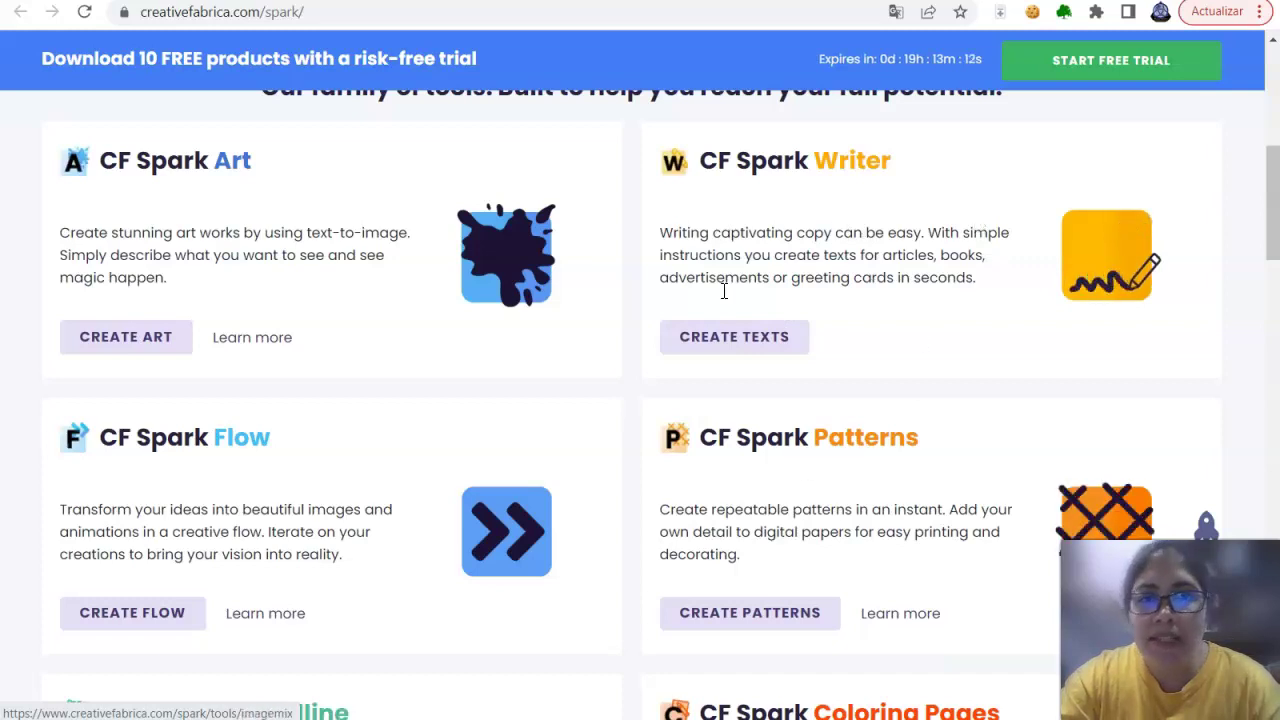
scroll(420, 531, "down", 1)
scroll(420, 531, "down", 4)
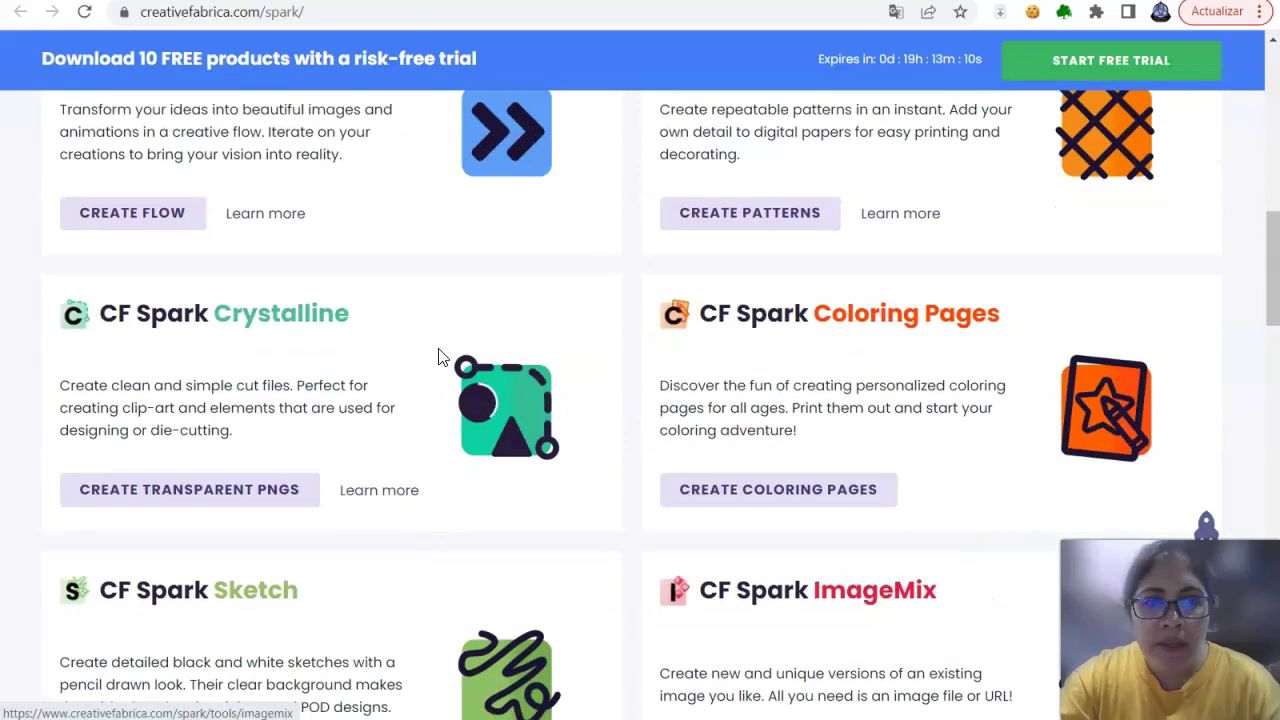
scroll(437, 397, "down", 1)
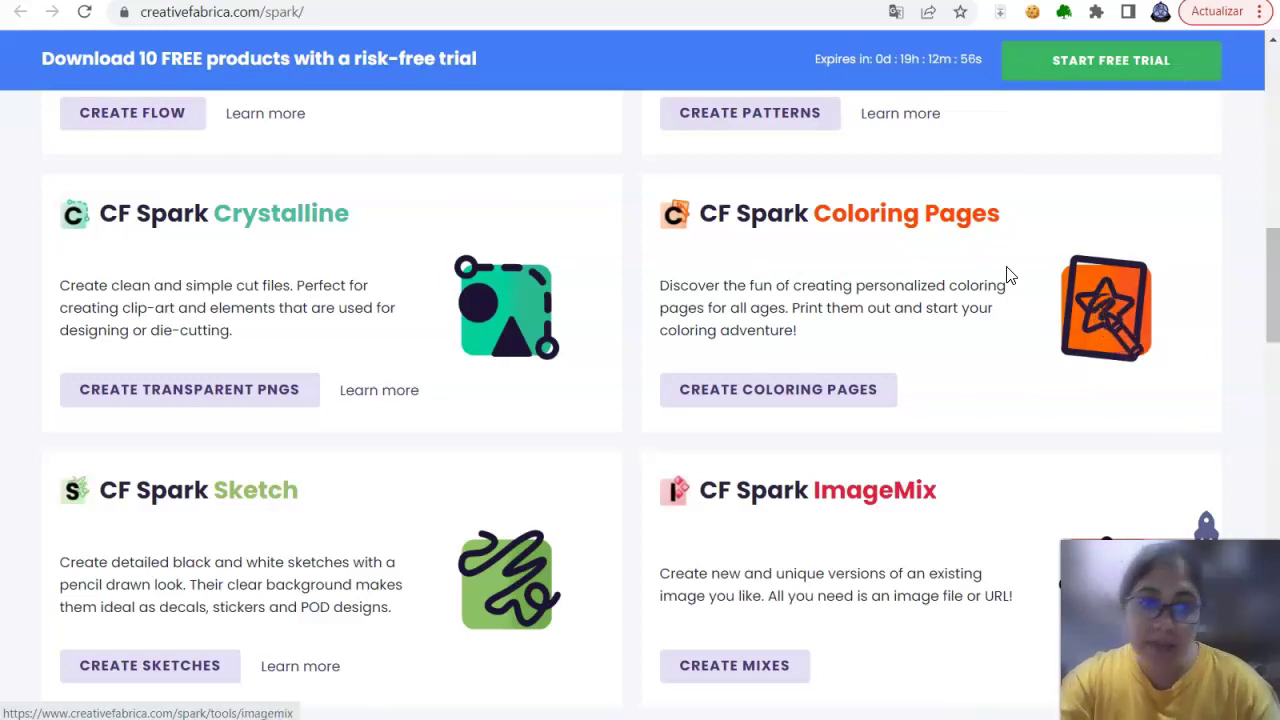
scroll(251, 443, "down", 1)
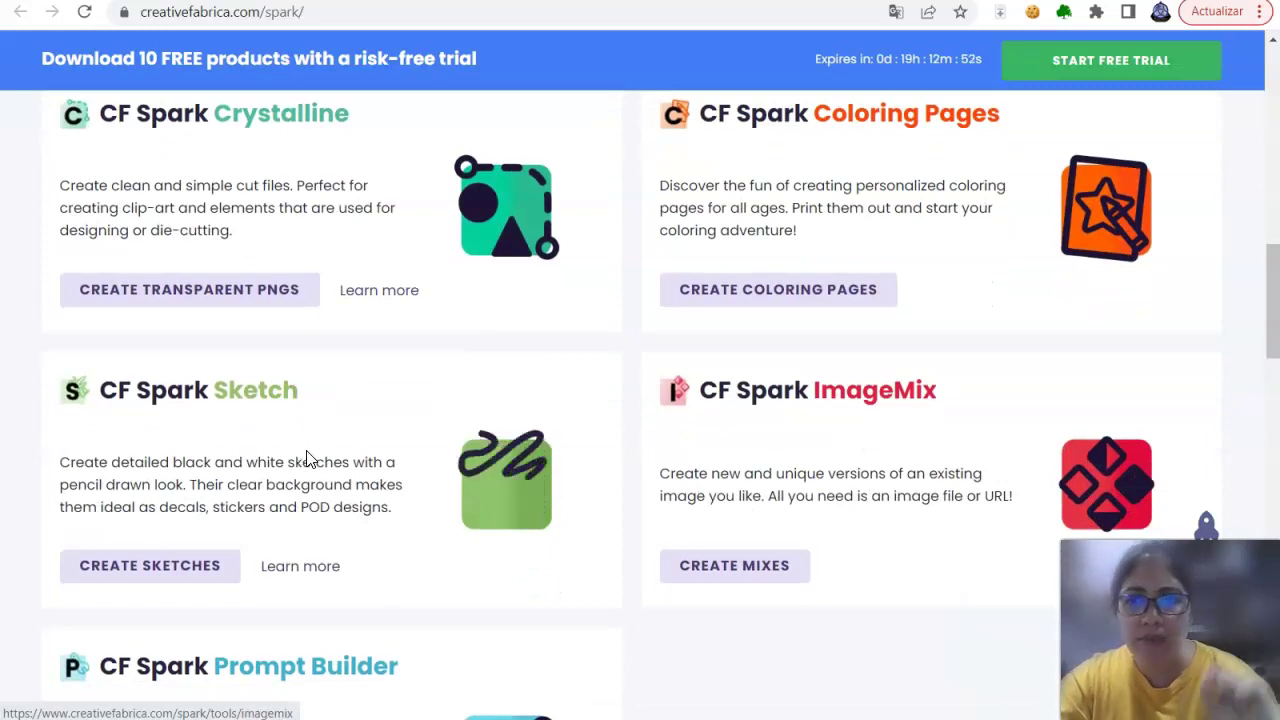
scroll(309, 457, "down", 2)
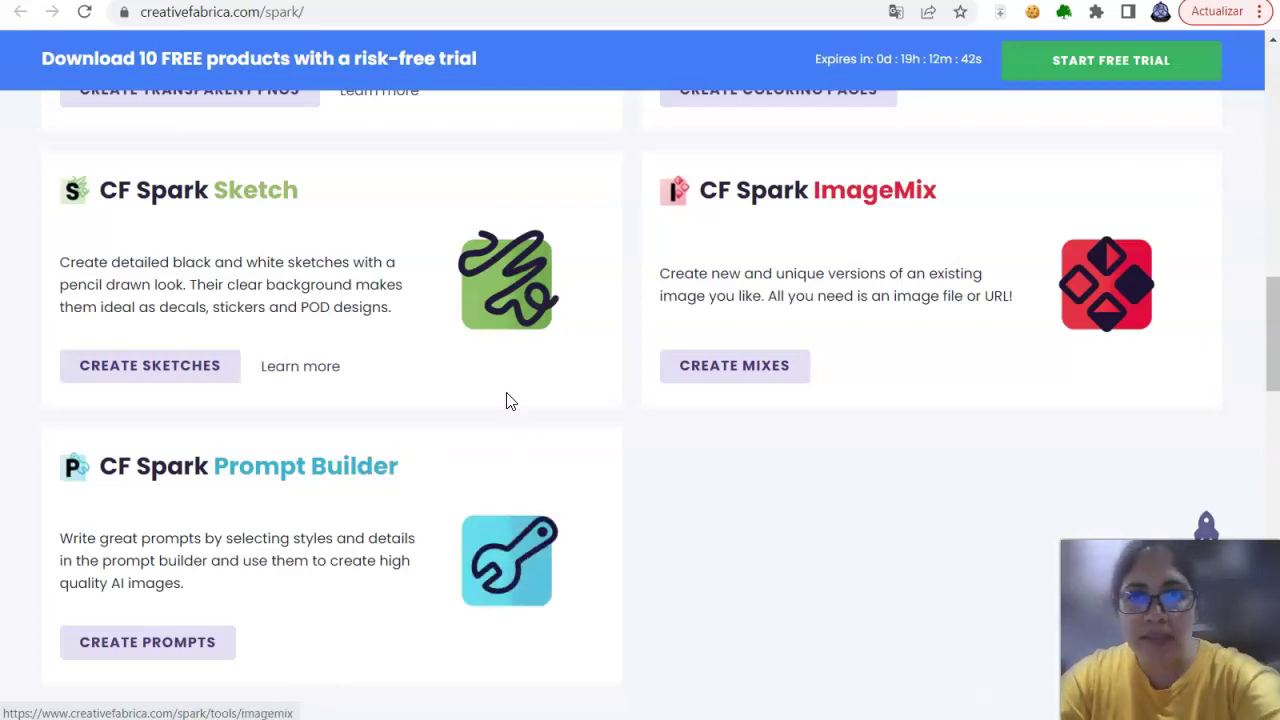
scroll(910, 363, "up", 1)
scroll(910, 363, "up", 5)
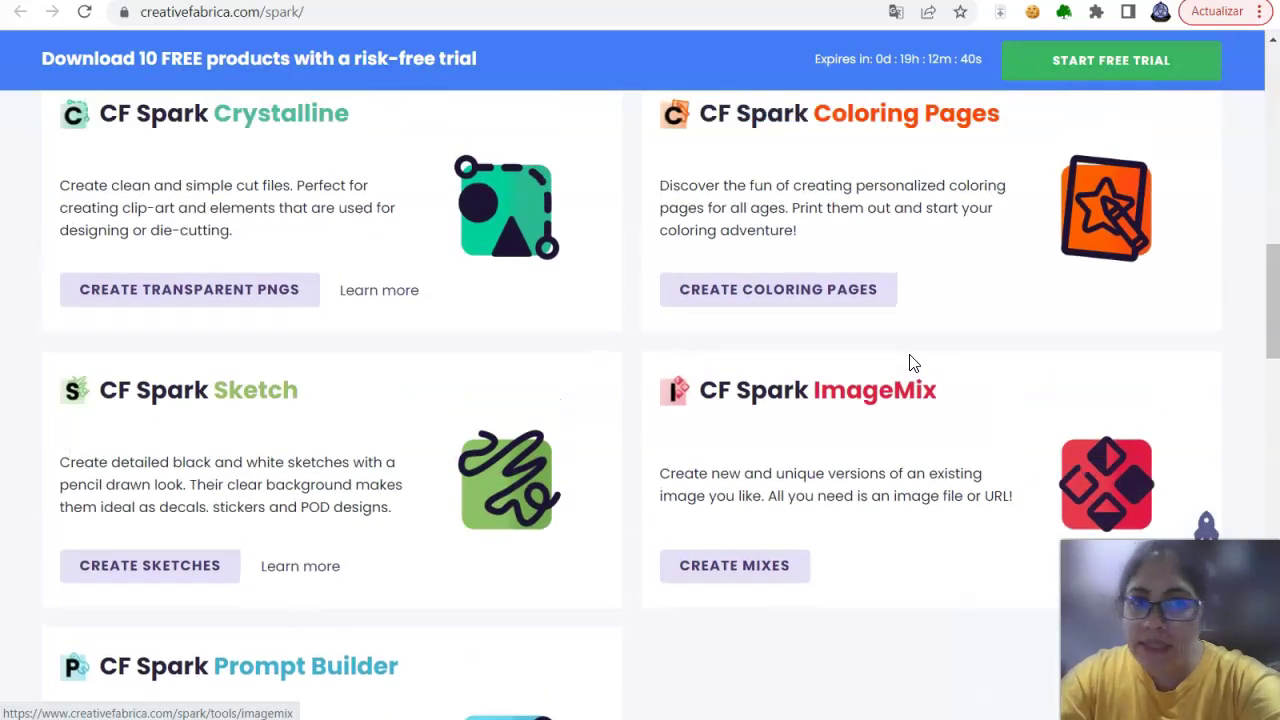
scroll(910, 363, "up", 5)
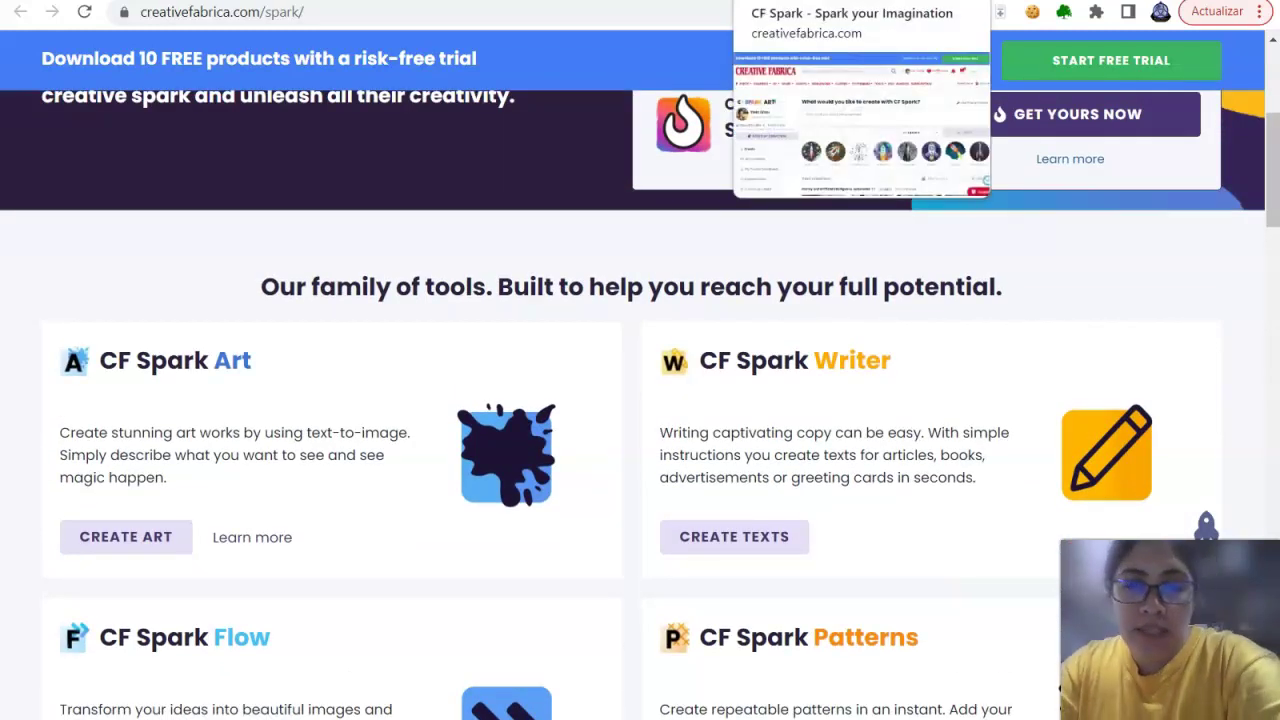
Switch to the CF Spark Art generator page and examine the aspect ratios available for new images.
left_click(860, 0)
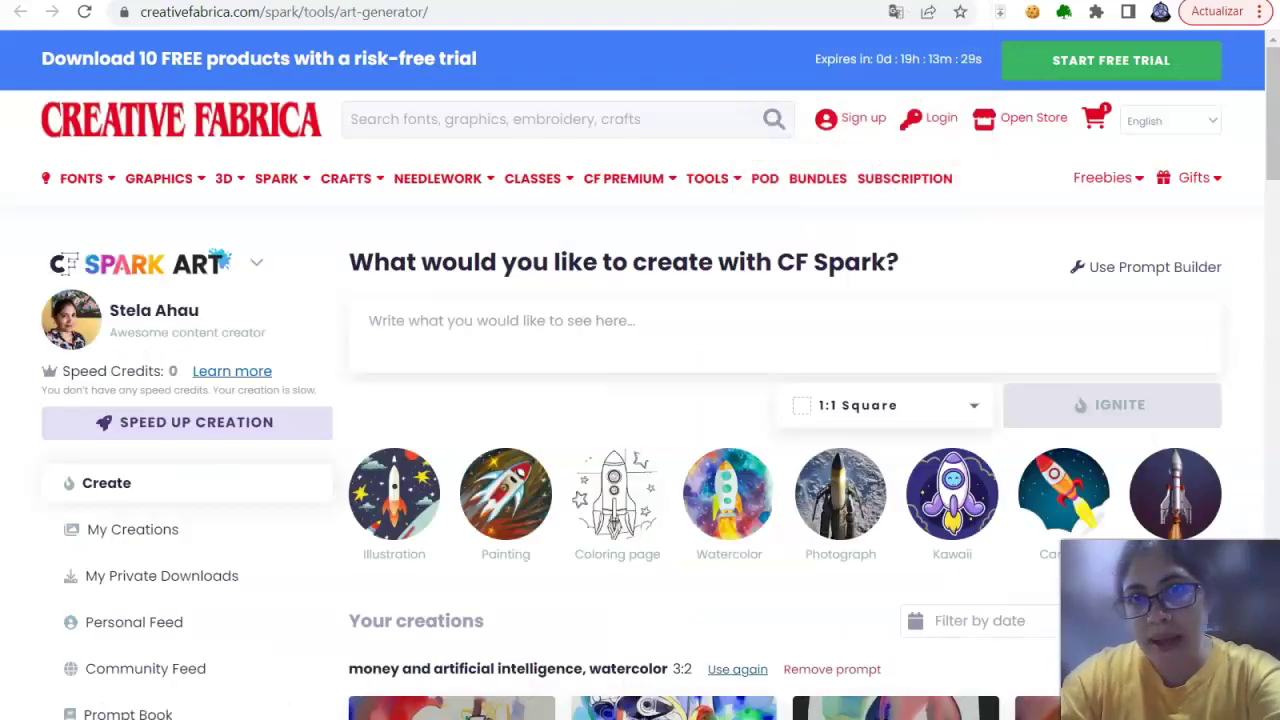
mouse_move(127, 288)
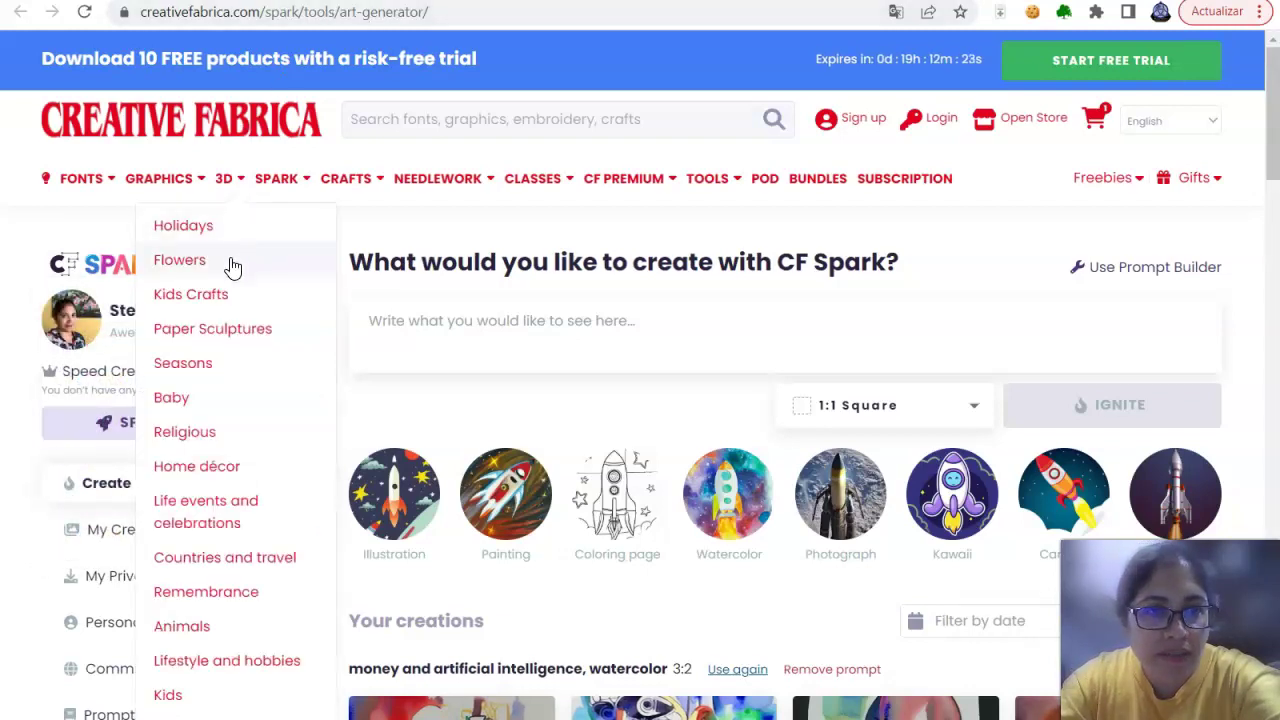
mouse_move(258, 265)
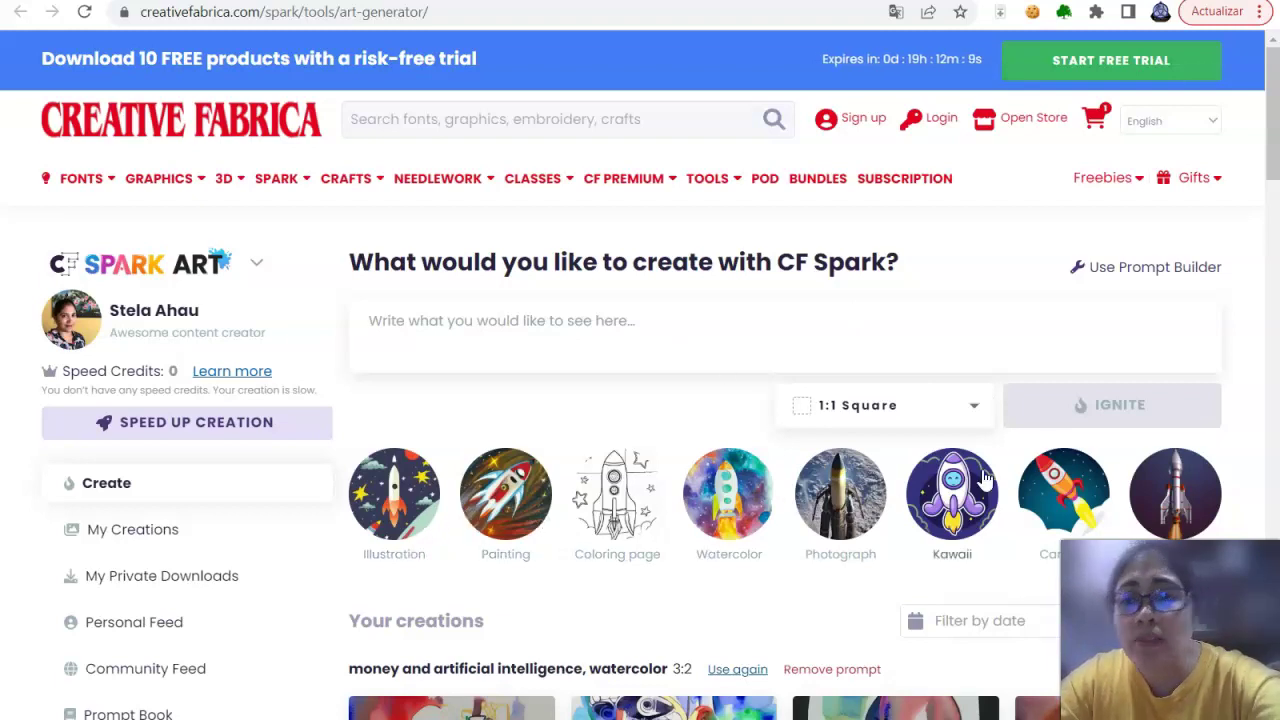
left_click(974, 412)
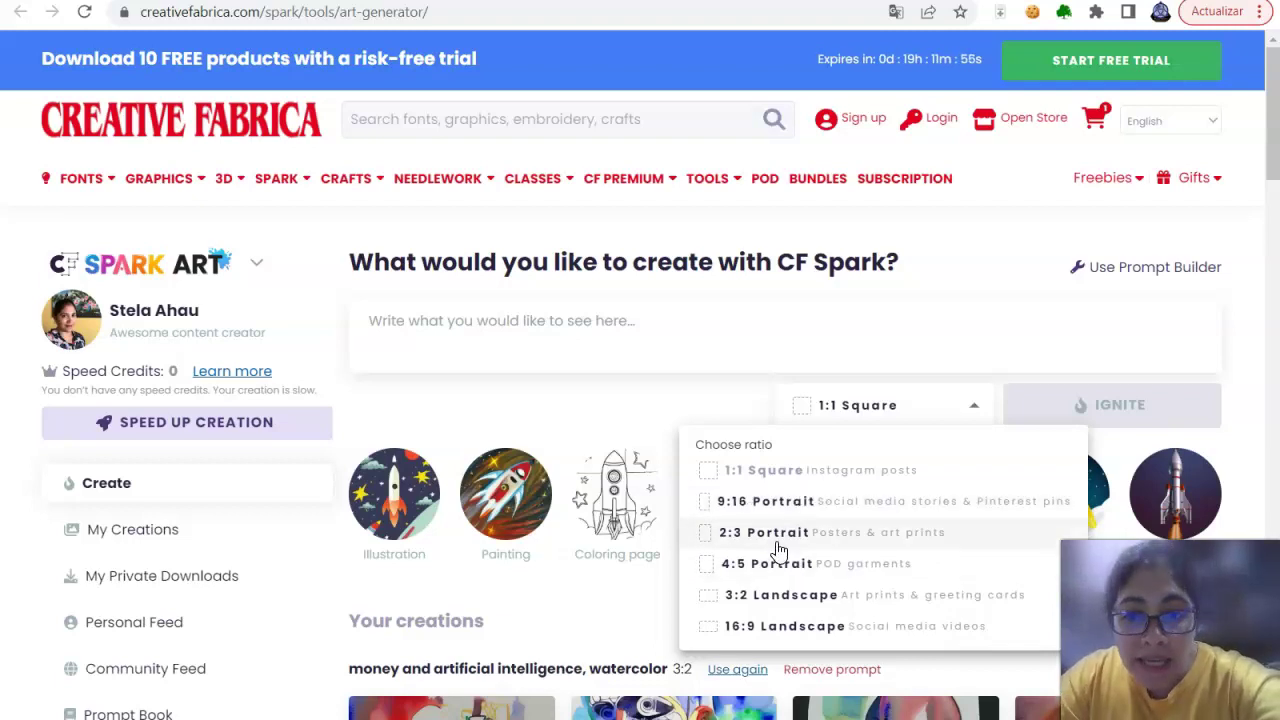
scroll(778, 551, "down", 1)
left_click(898, 307)
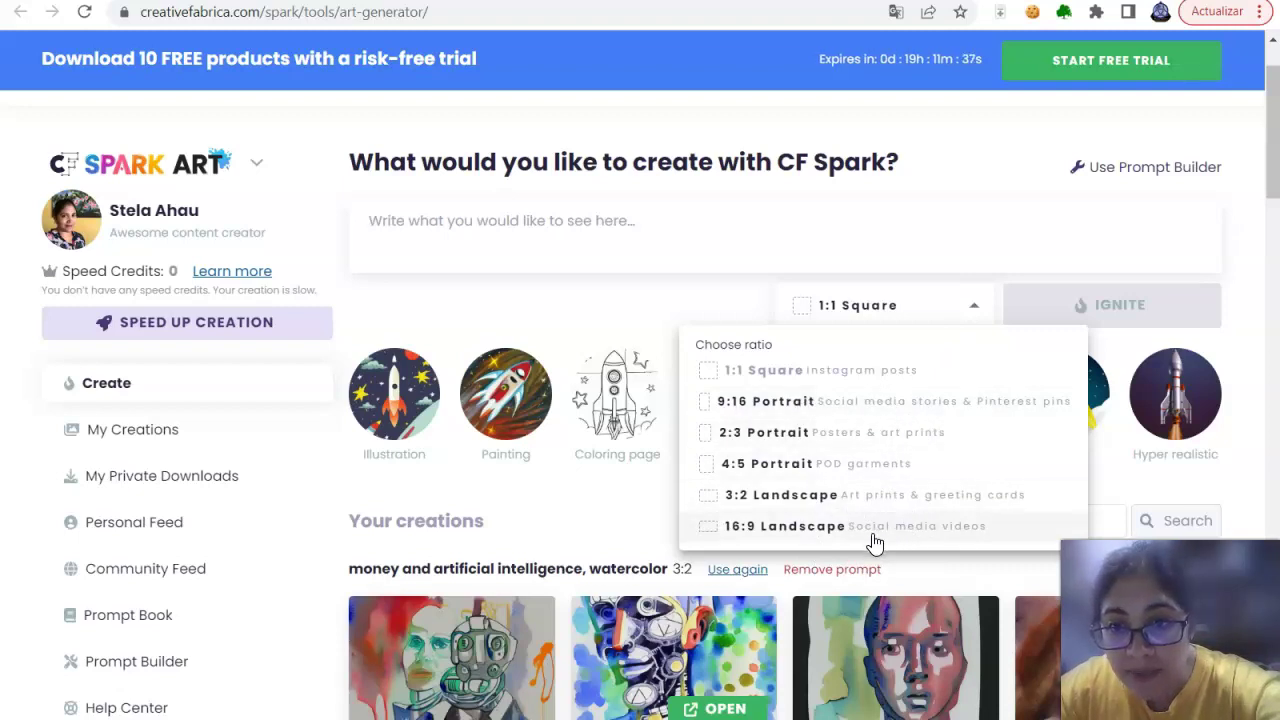
left_click(956, 237)
Copy "money and artificial intelligence," from the latest creation's prompt and paste it as the new image prompt.
scroll(956, 237, "down", 1)
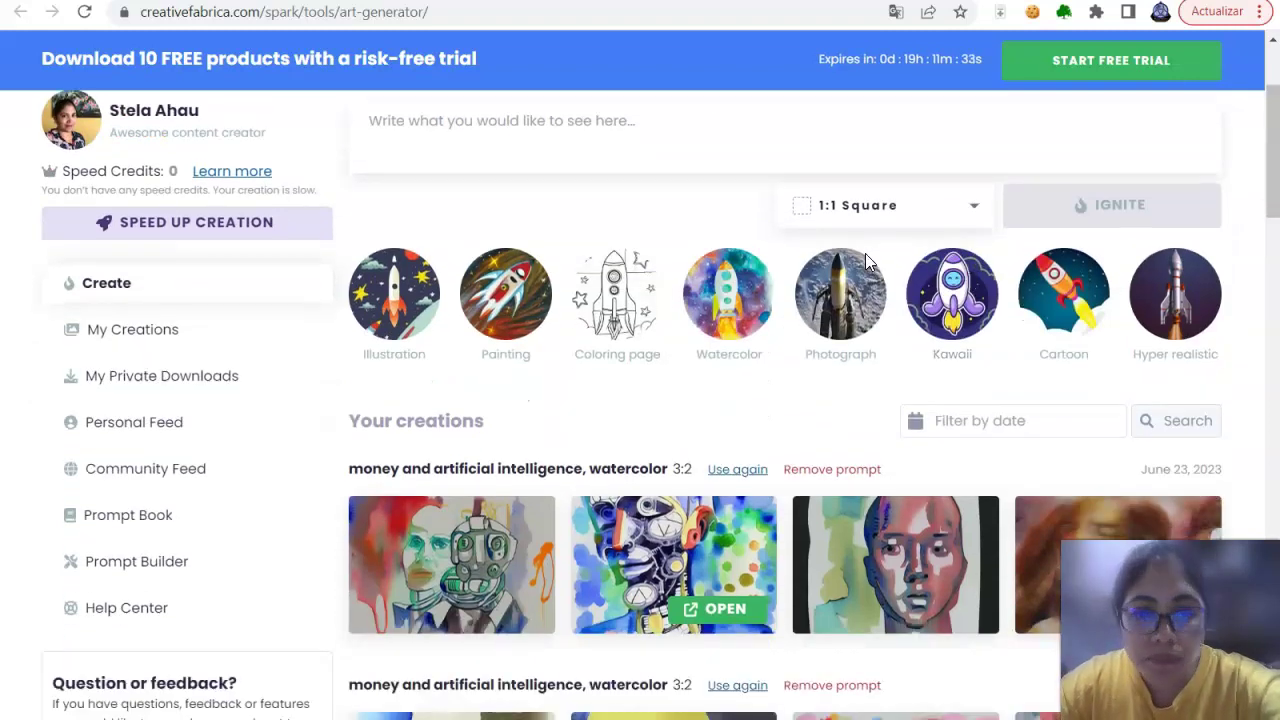
scroll(589, 438, "down", 1)
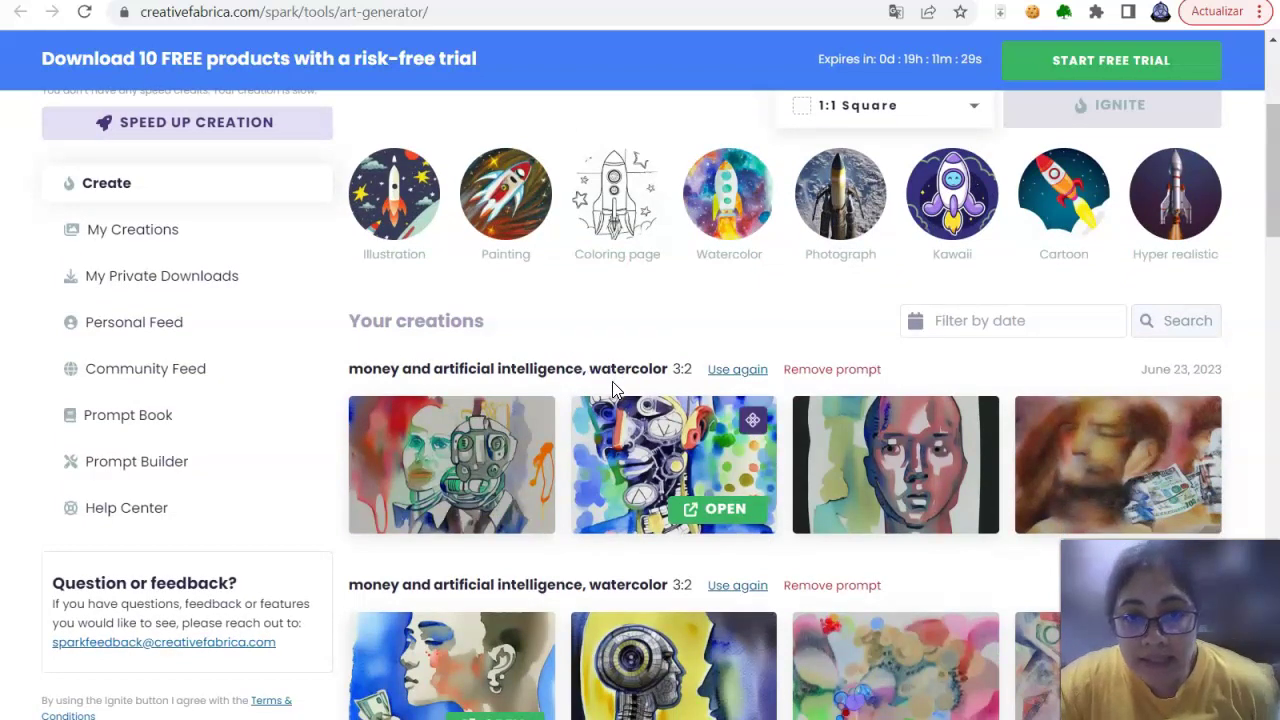
scroll(615, 400, "up", 1)
left_click_drag(668, 474, 342, 482)
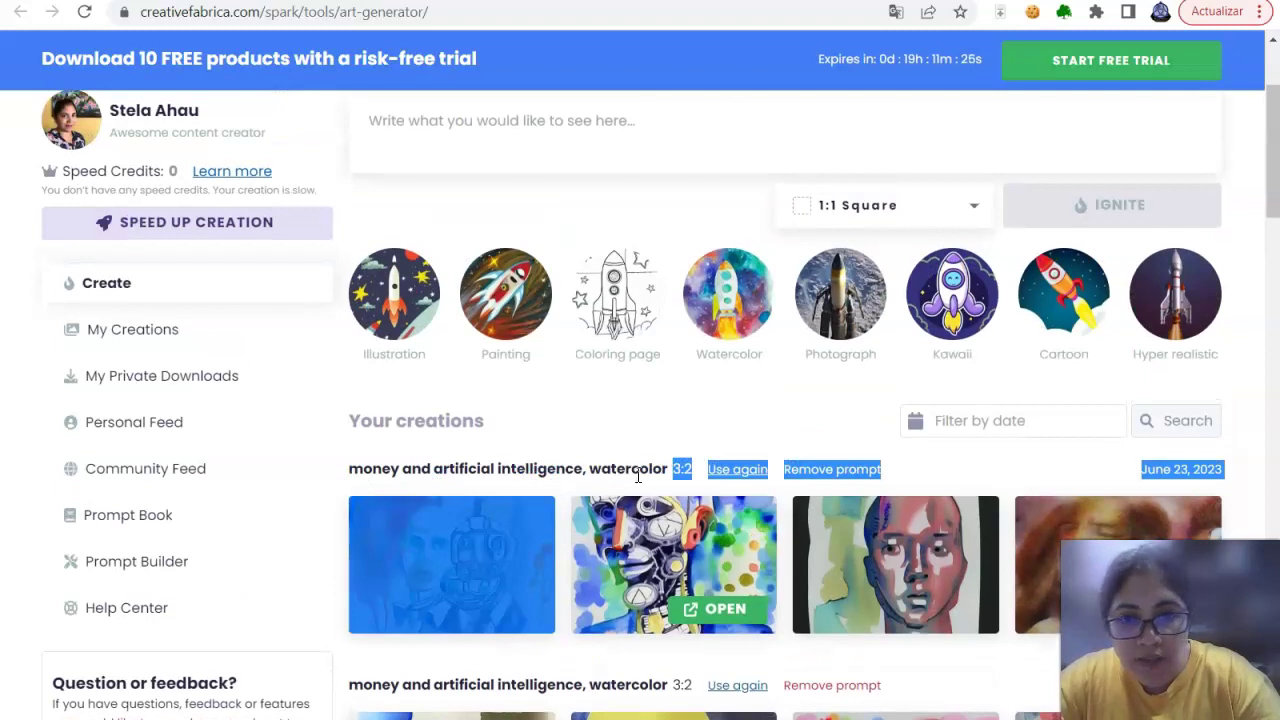
left_click(560, 470)
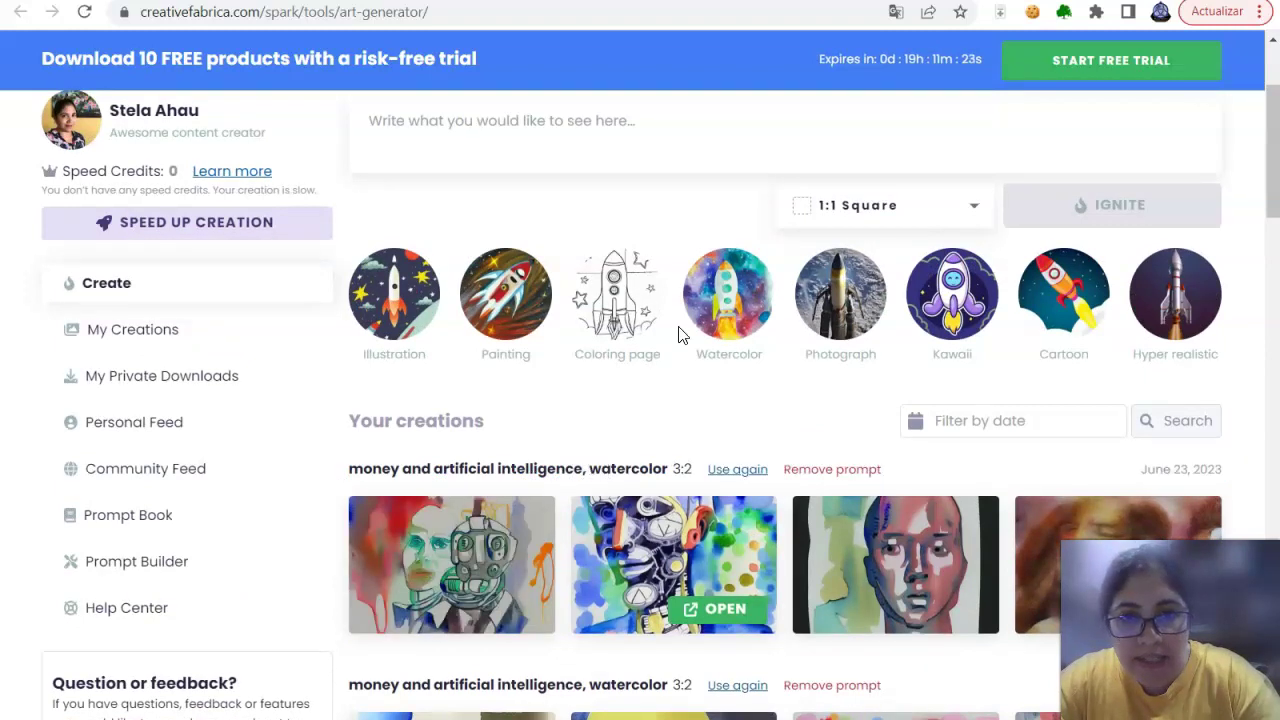
left_click_drag(586, 468, 348, 472)
key("ctrl+c")
scroll(515, 320, "up", 1)
left_click(528, 227)
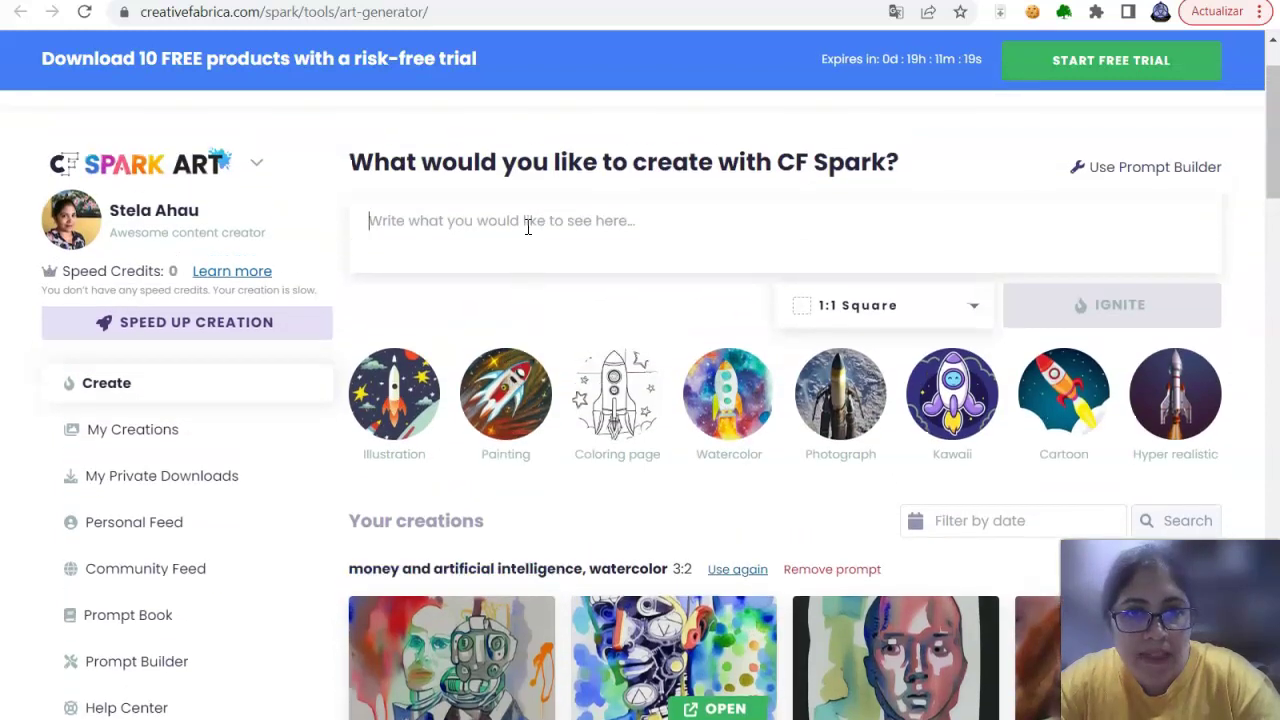
key("ctrl+v")
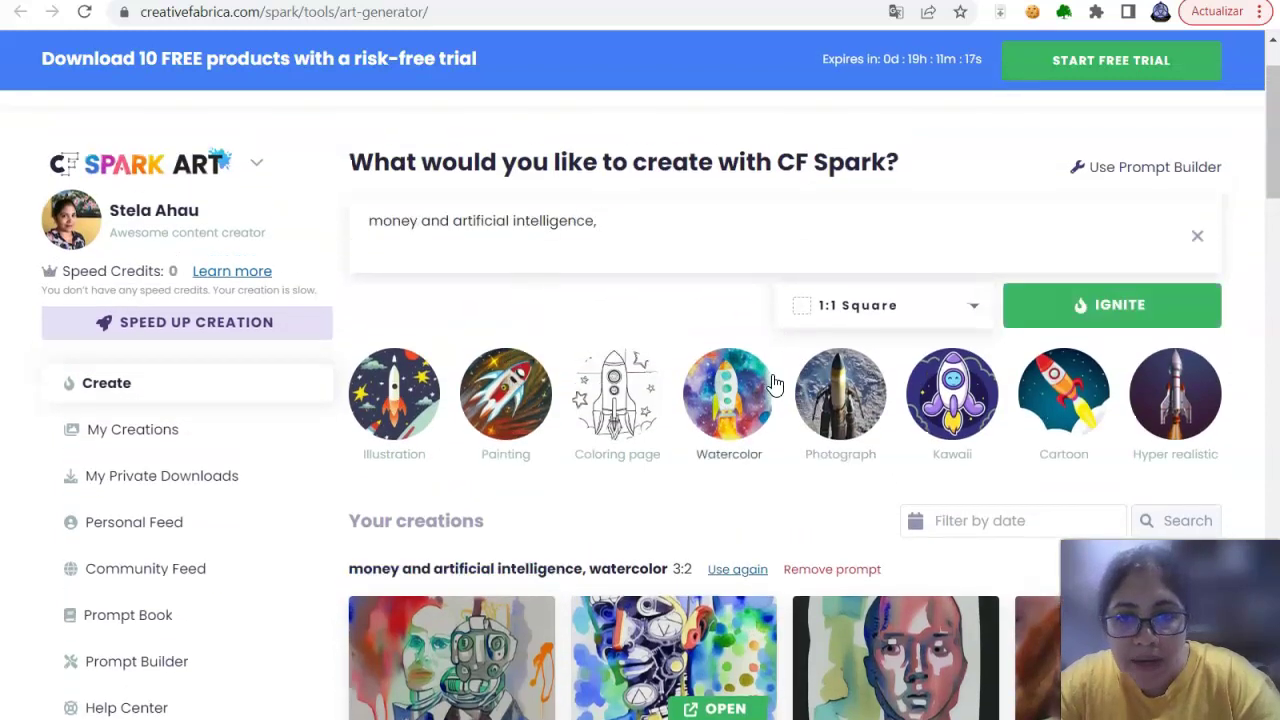
Add the Watercolor style to the prompt and remove the duplicate comma before "watercolor".
left_click(748, 400)
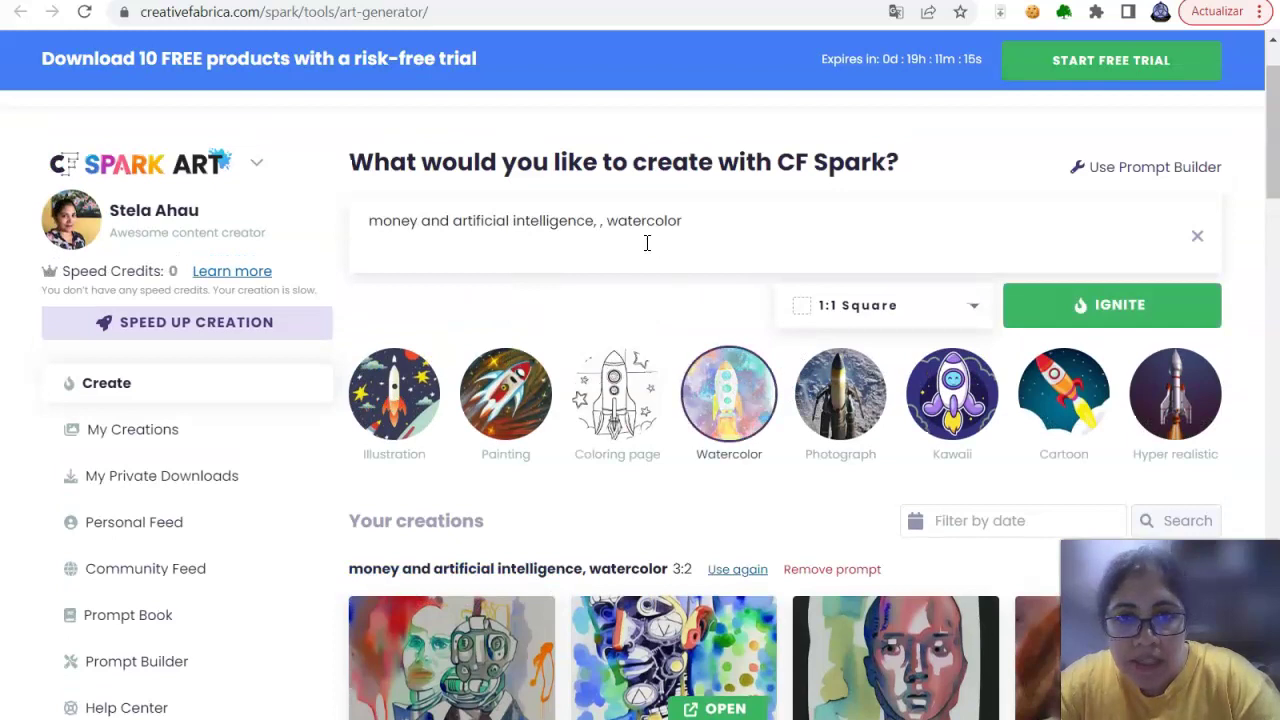
left_click(607, 222)
key("BackSpace")
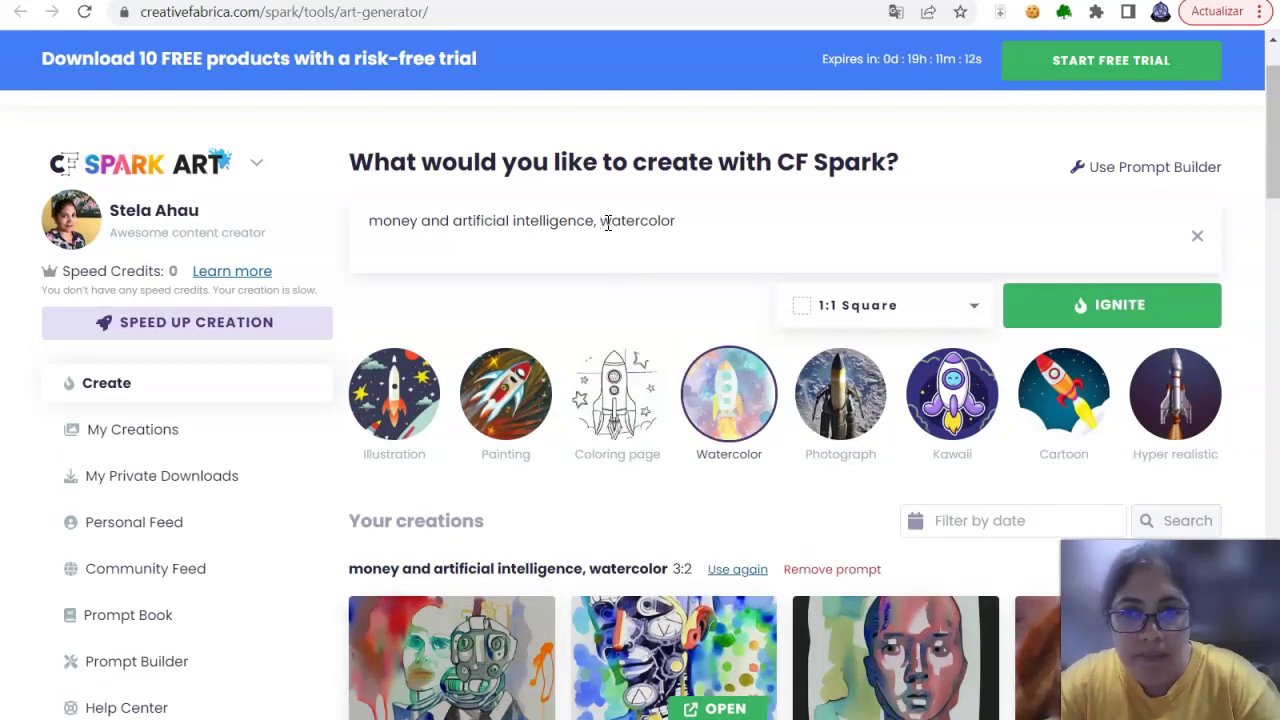
Generate the 1:1 watercolor images and publish the first result, the face with headphones.
left_click(1110, 306)
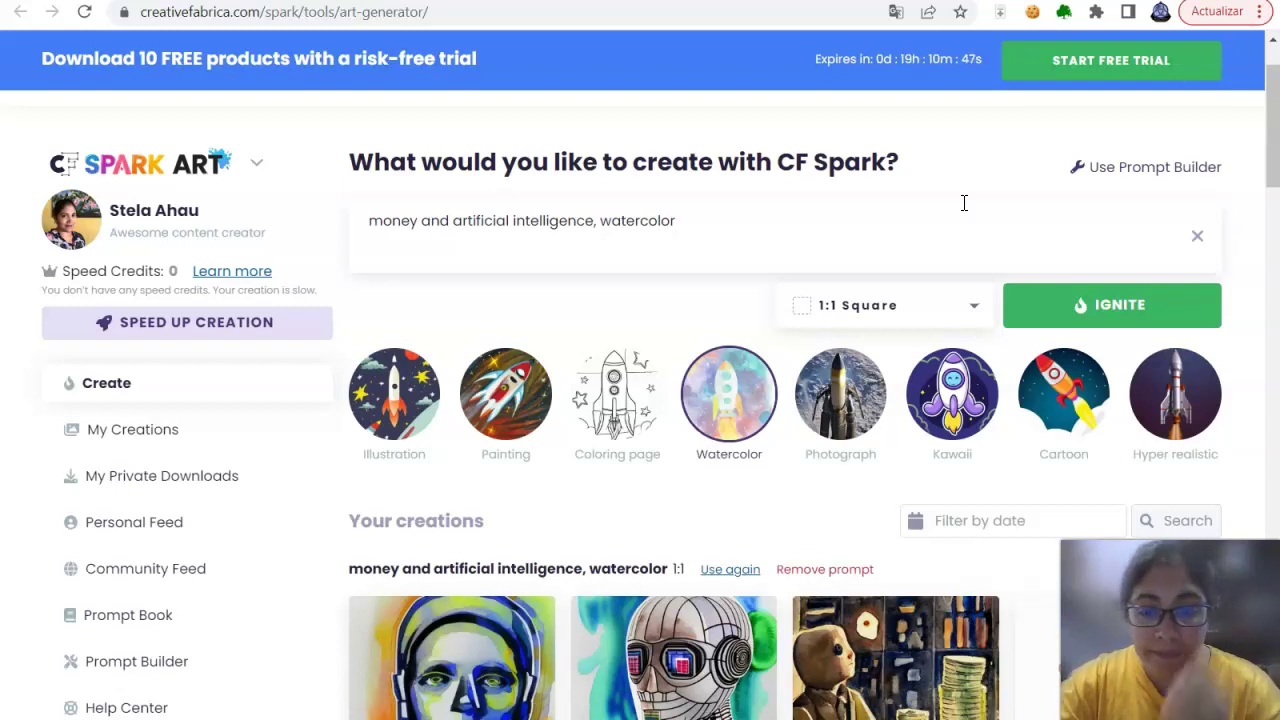
scroll(900, 260, "down", 3)
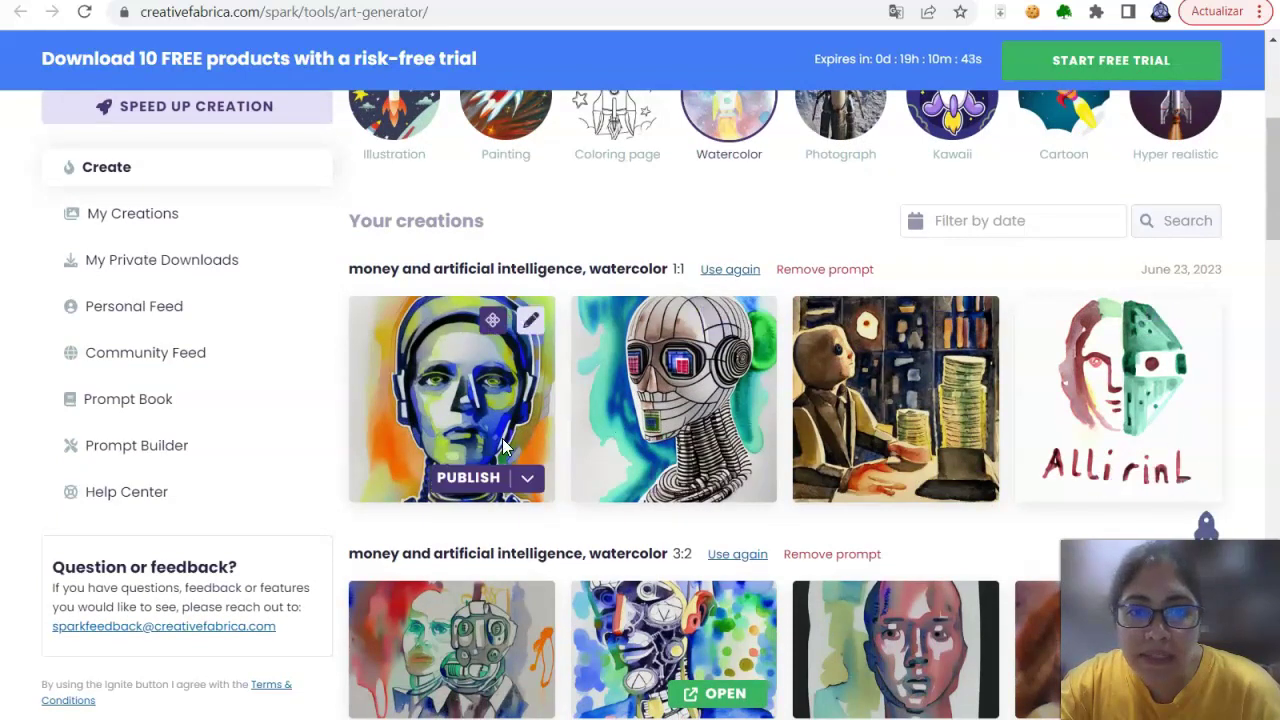
left_click(466, 478)
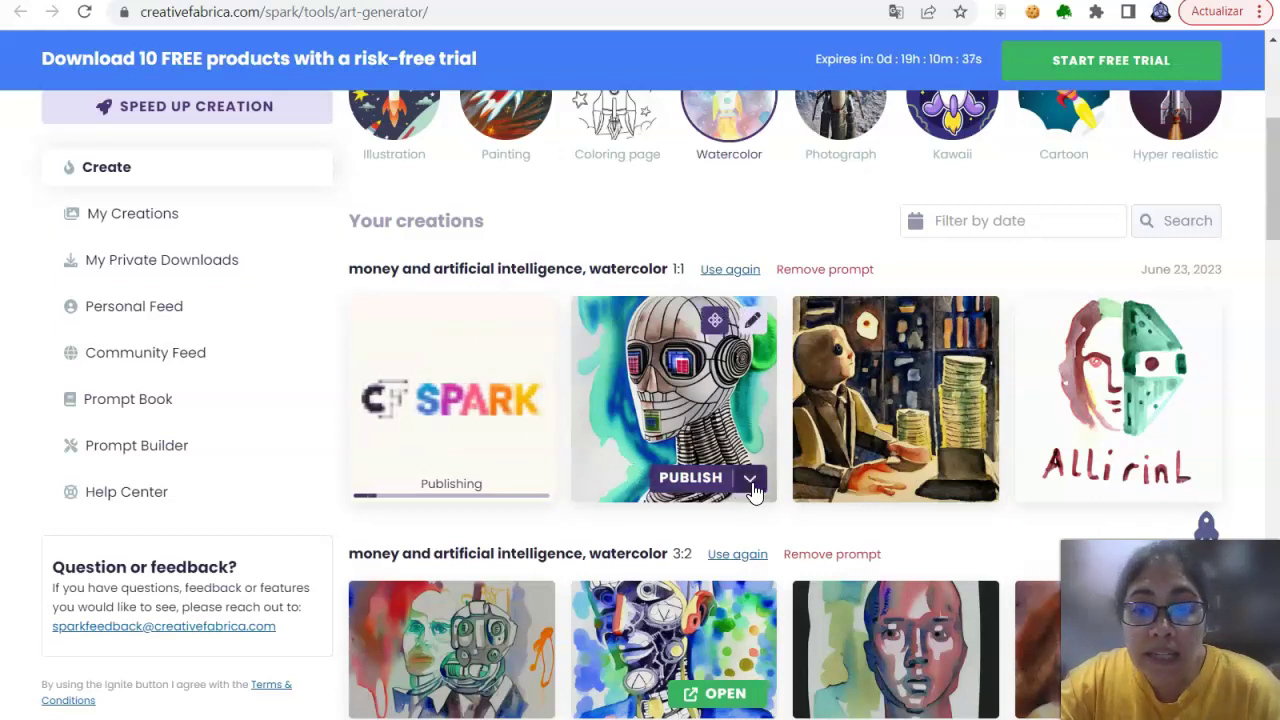
Check the publishing options for the robot head image, and review the product page of the published 3:2 watercolor robot face.
left_click(750, 482)
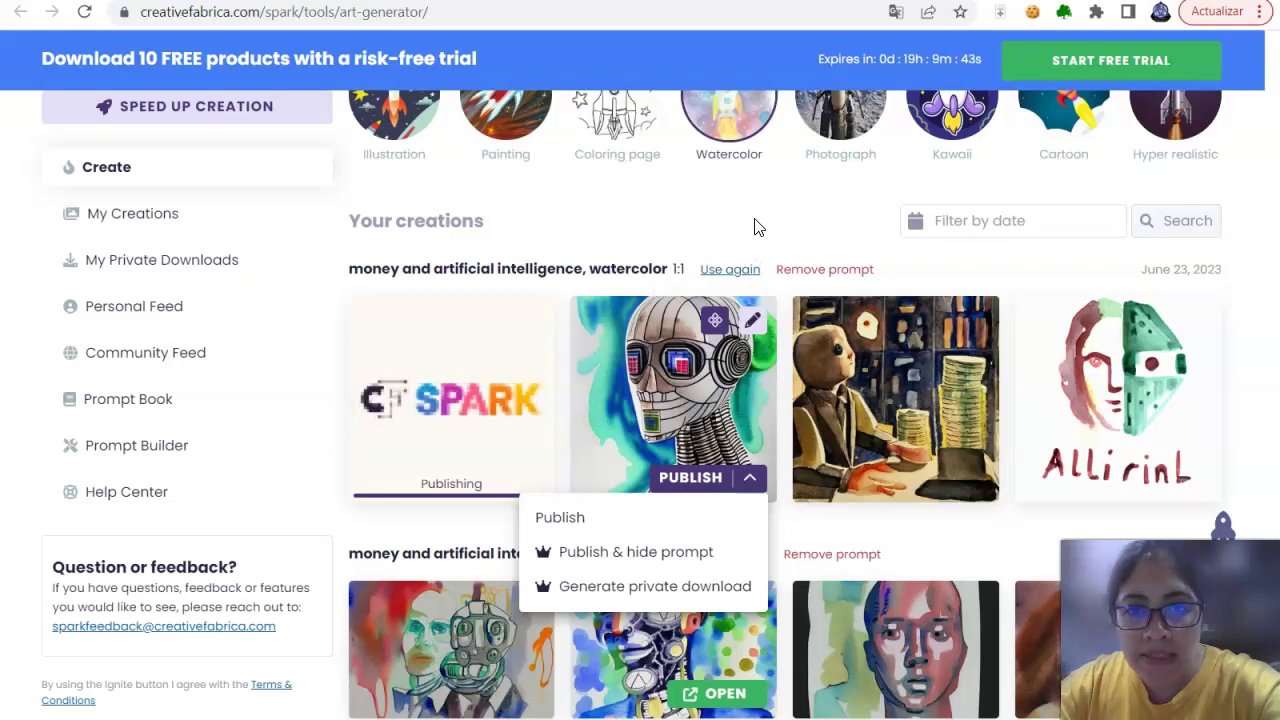
scroll(757, 230, "down", 3)
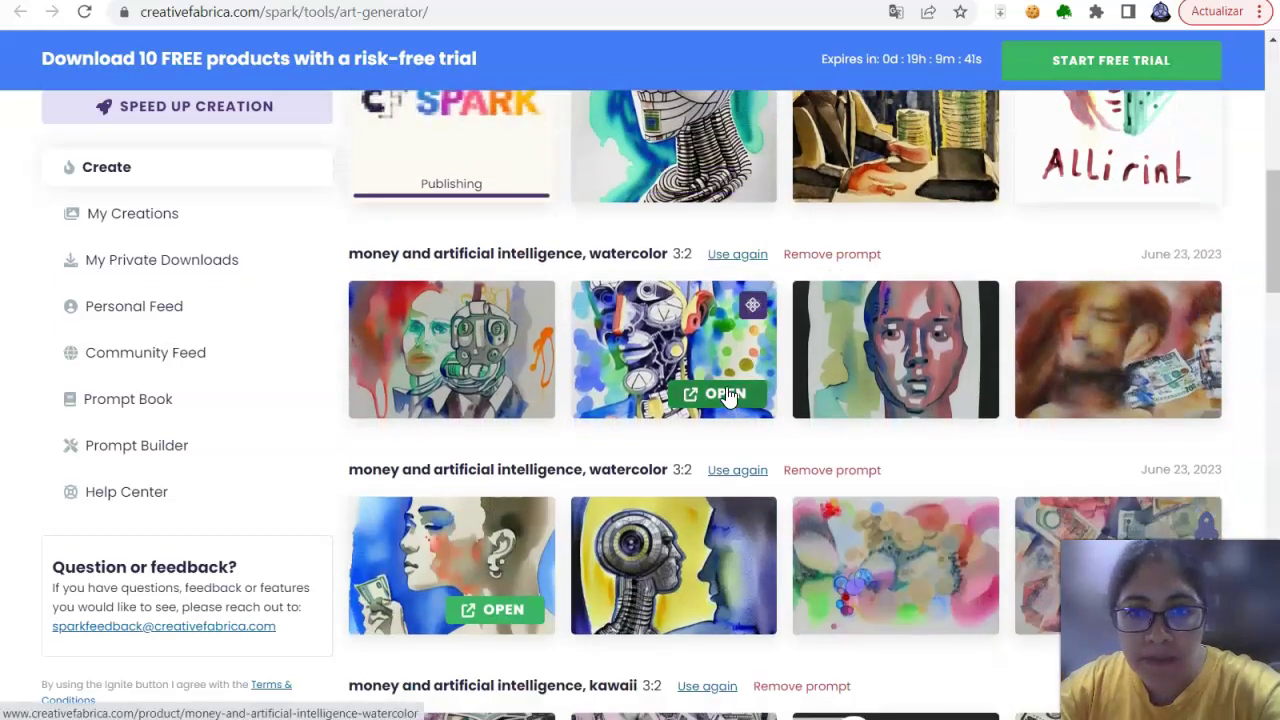
left_click(727, 404)
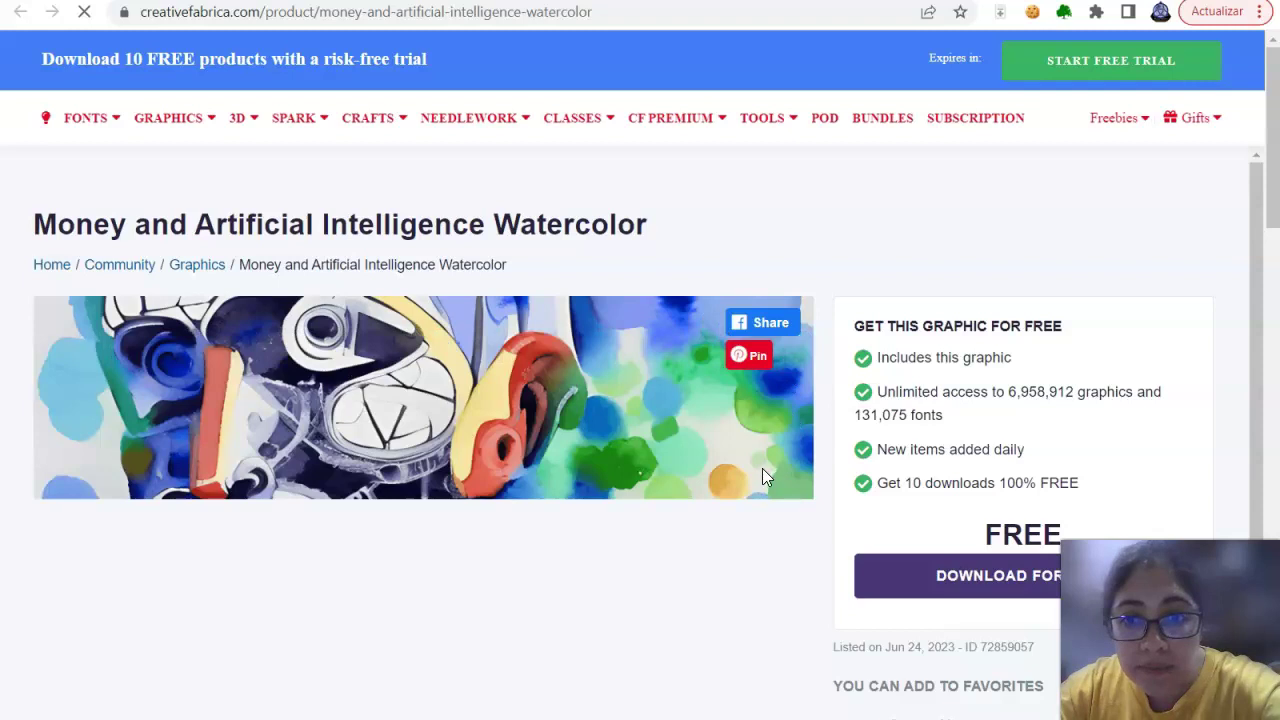
scroll(849, 457, "down", 1)
scroll(1012, 413, "up", 1)
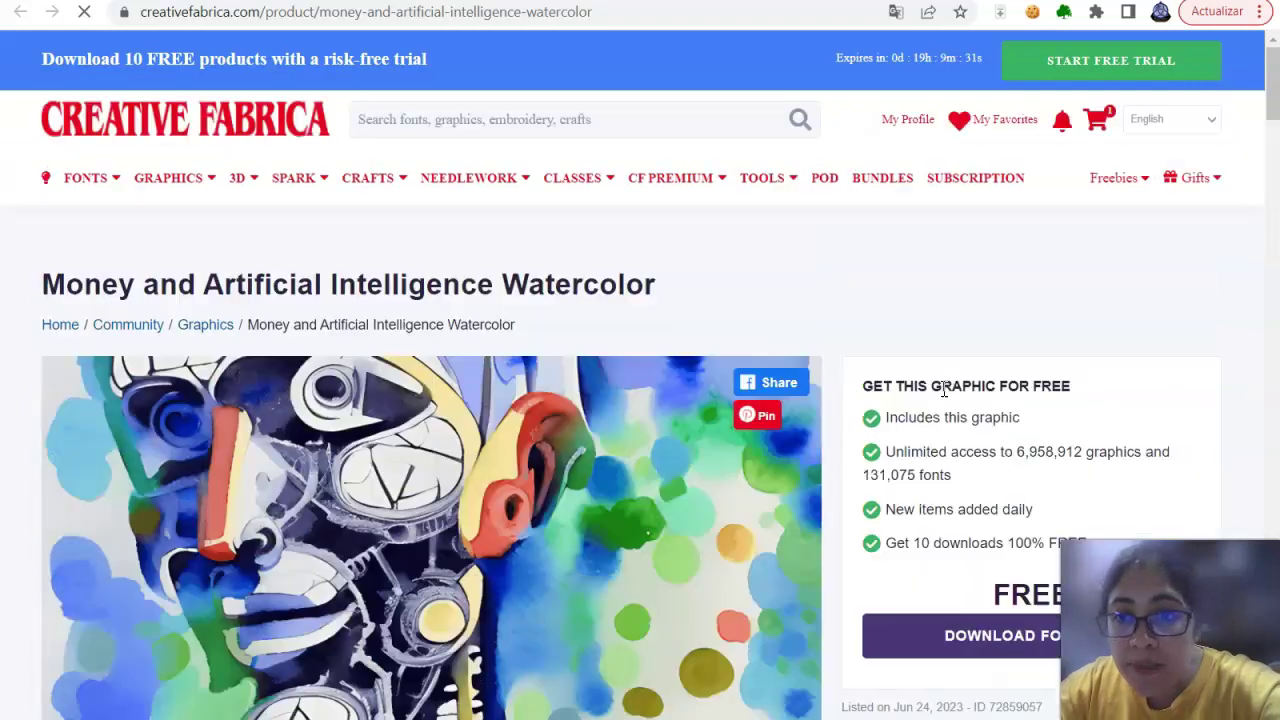
scroll(920, 530, "down", 1)
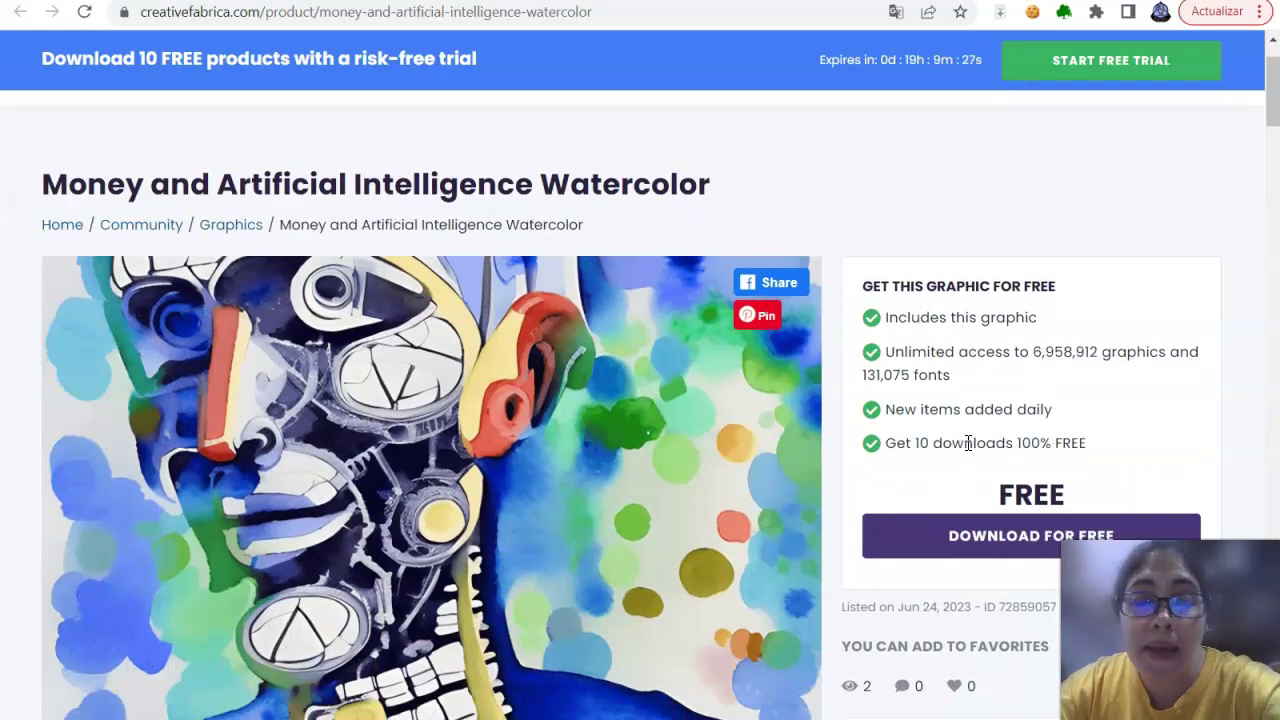
scroll(1011, 463, "down", 1)
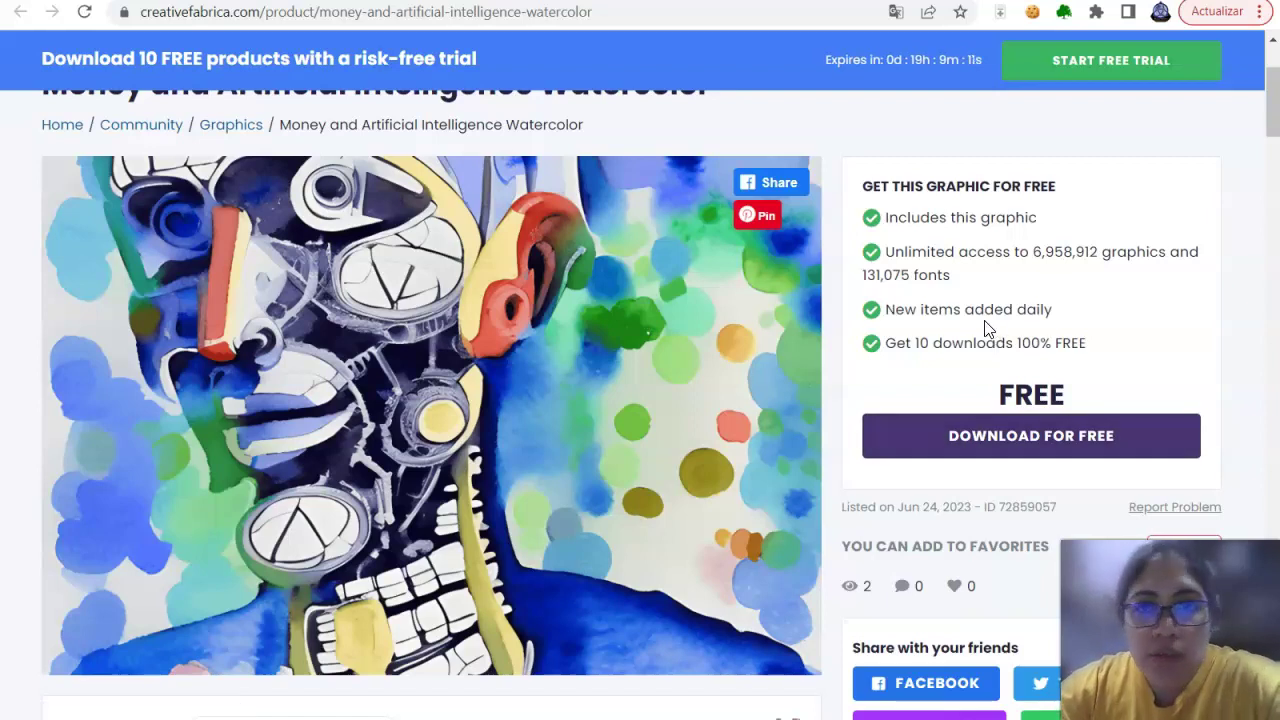
Return to the art generator page and look through the earlier money and artificial intelligence creations.
left_click(700, 1)
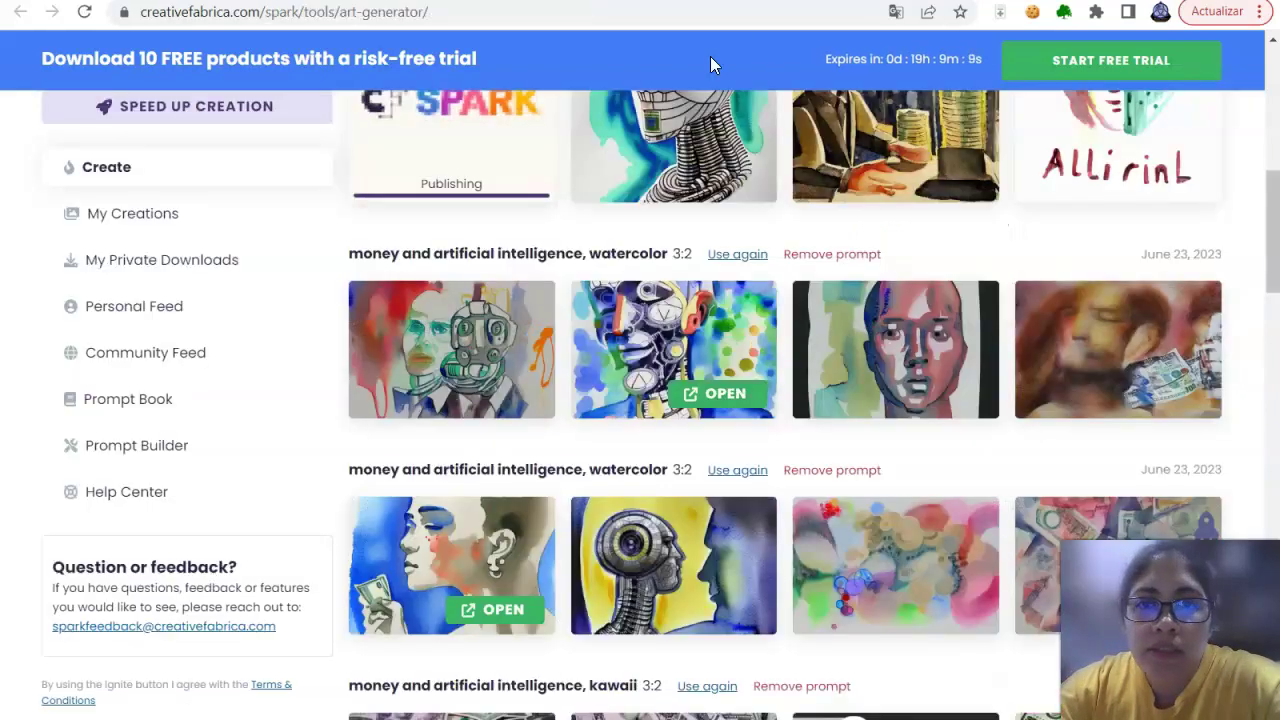
scroll(764, 426, "down", 2)
scroll(760, 427, "down", 1)
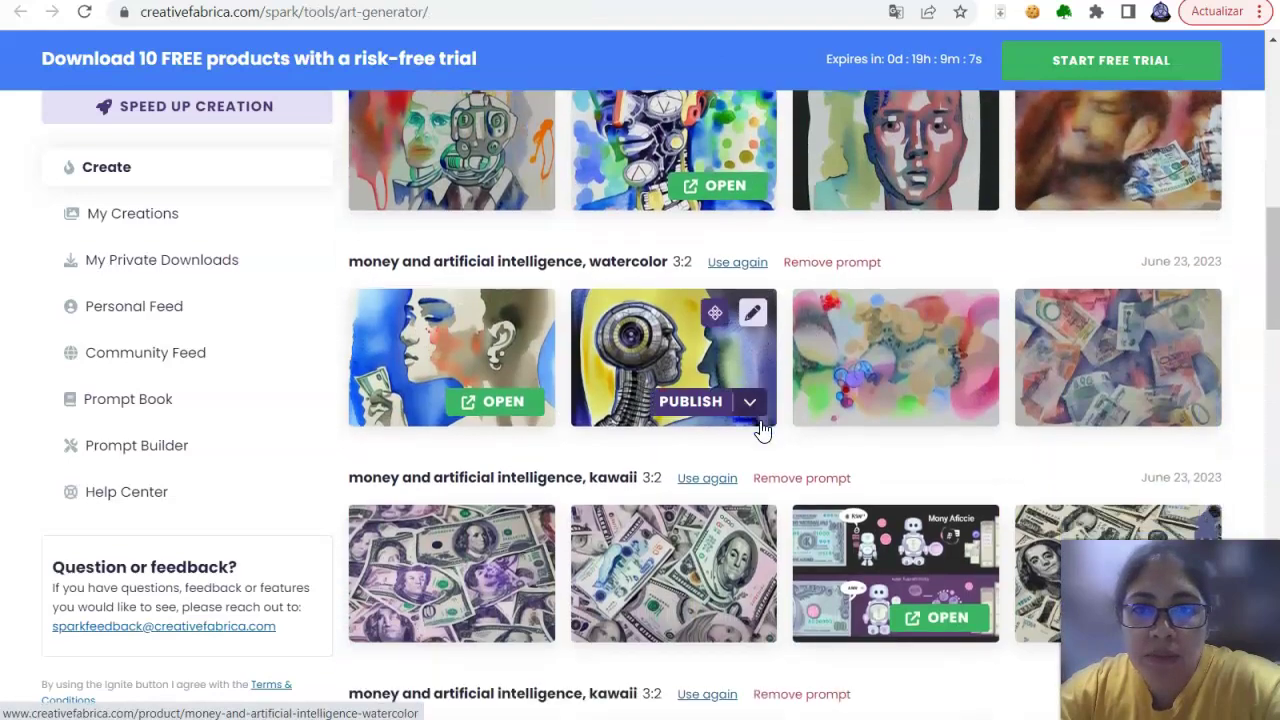
scroll(755, 435, "down", 3)
scroll(755, 435, "down", 7)
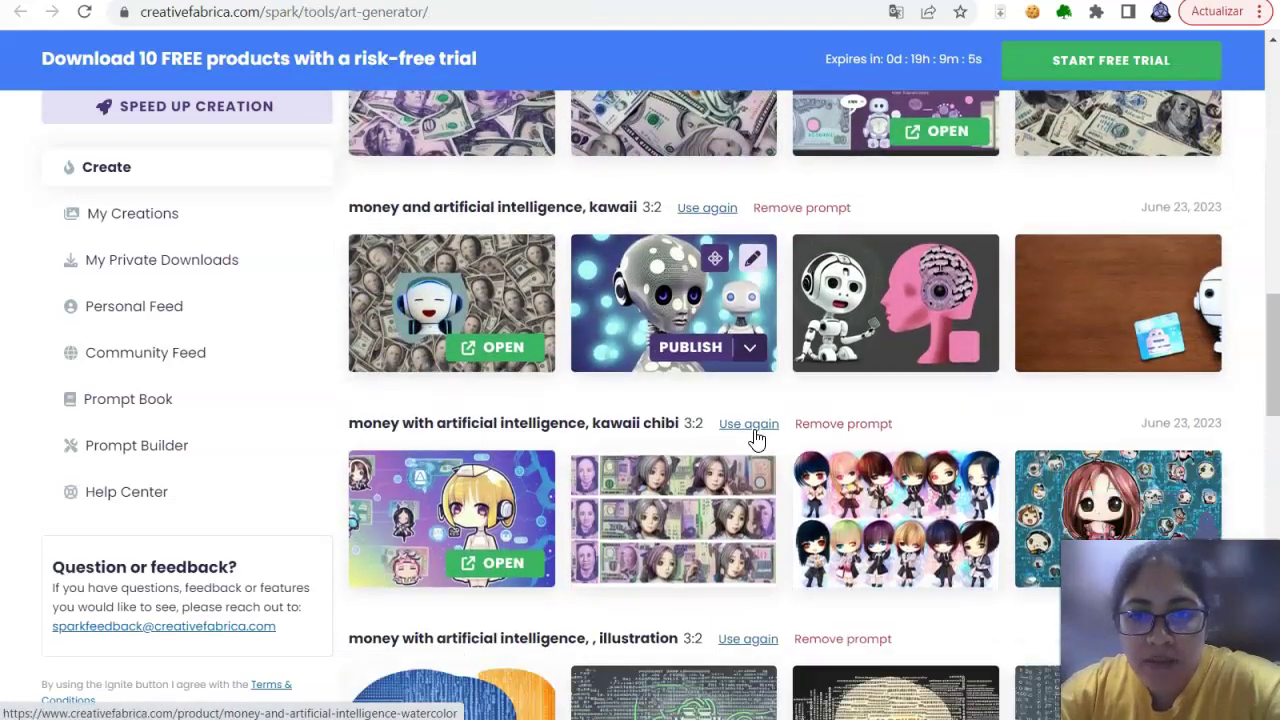
scroll(756, 450, "down", 6)
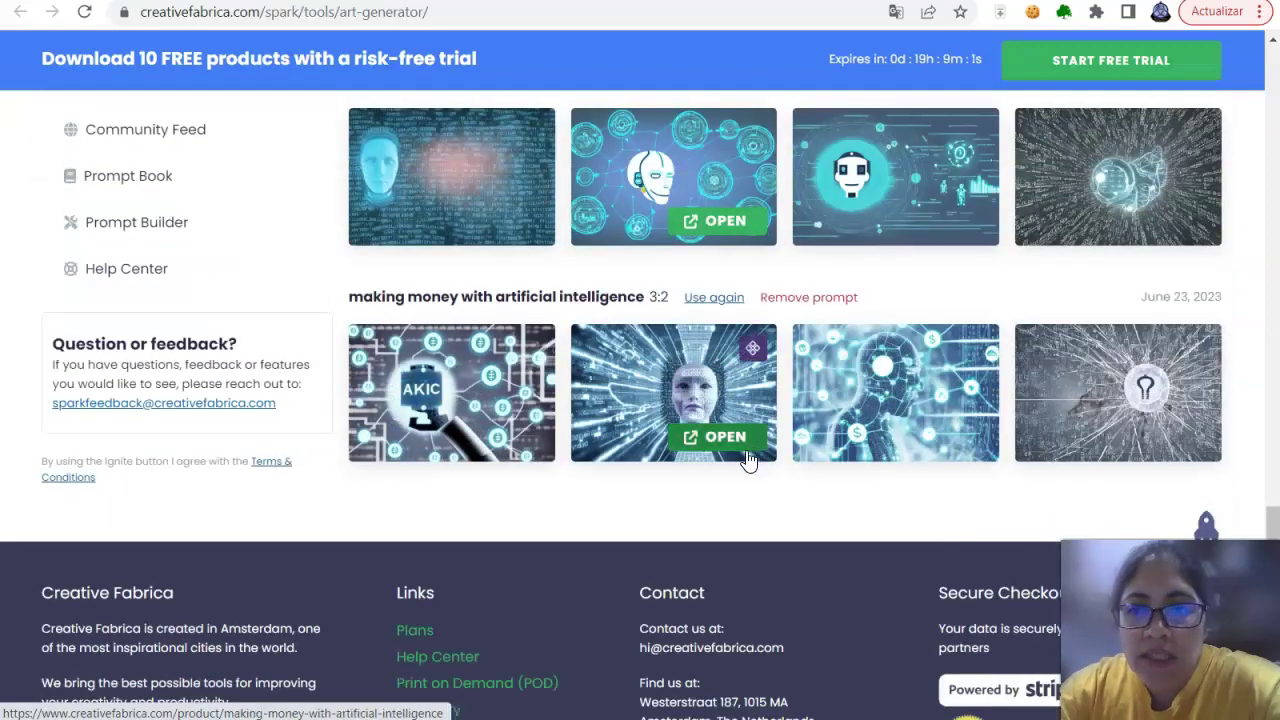
scroll(794, 440, "up", 6)
scroll(794, 445, "up", 7)
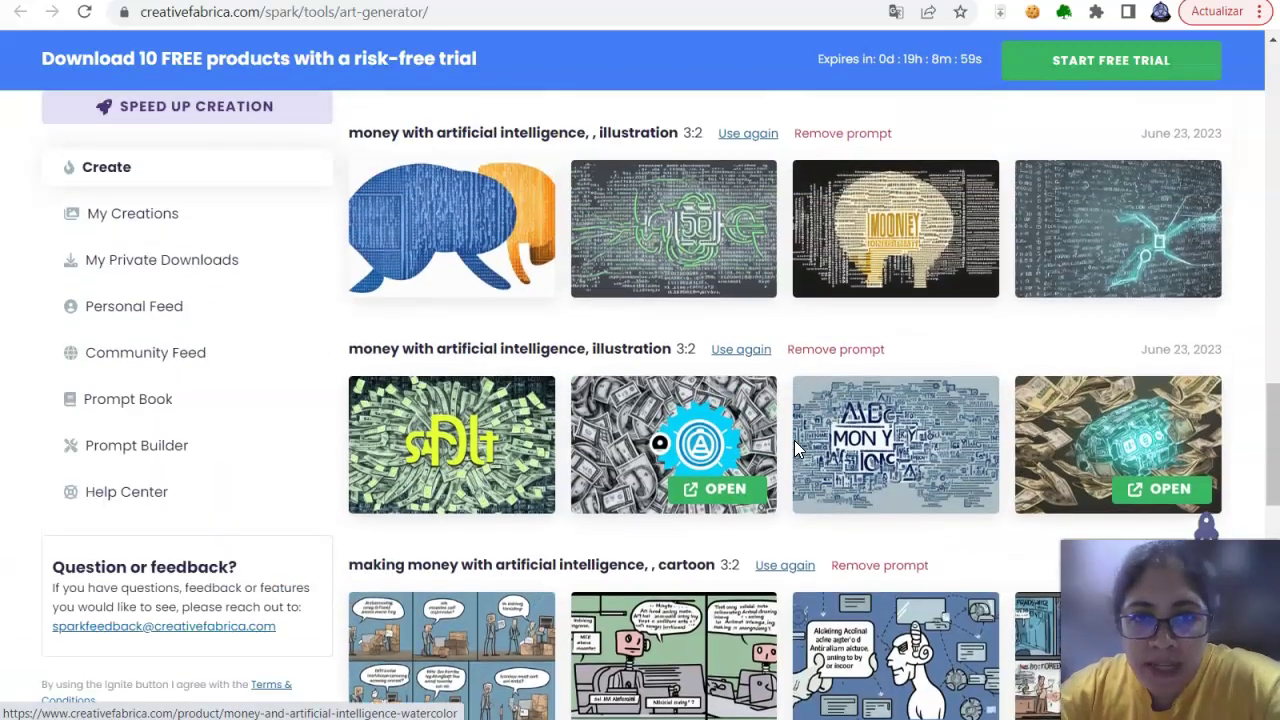
View the product page of the published Money and Artificial Intelligence Watercolor graphic, and bring up the CF Spark Coloring Pages generator.
scroll(794, 442, "up", 2)
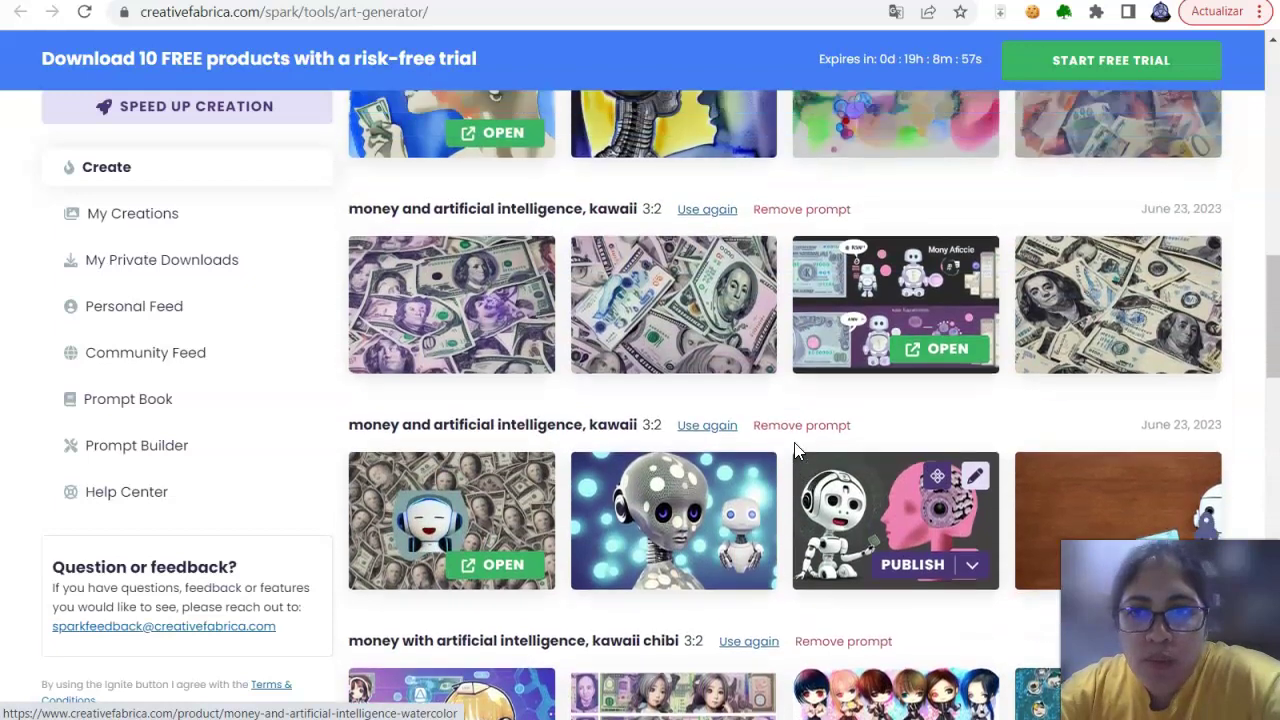
left_click(871, 145)
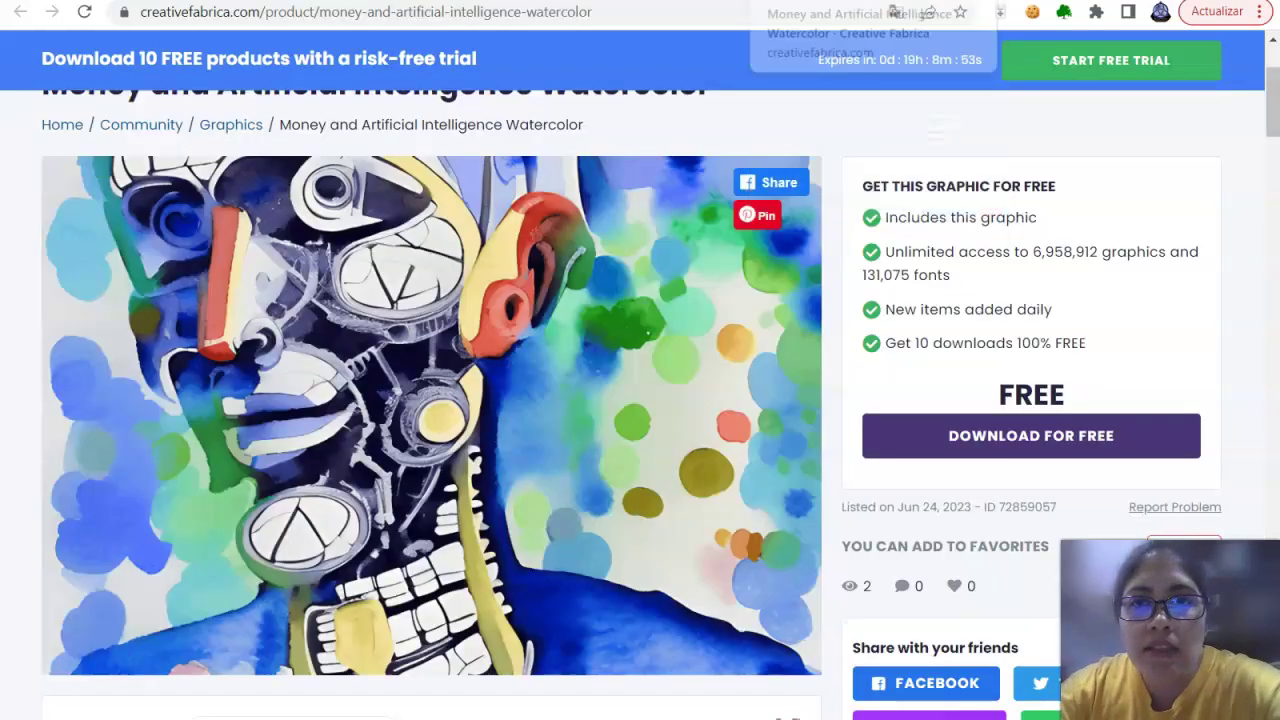
key("alt+Left")
key("alt+Left")
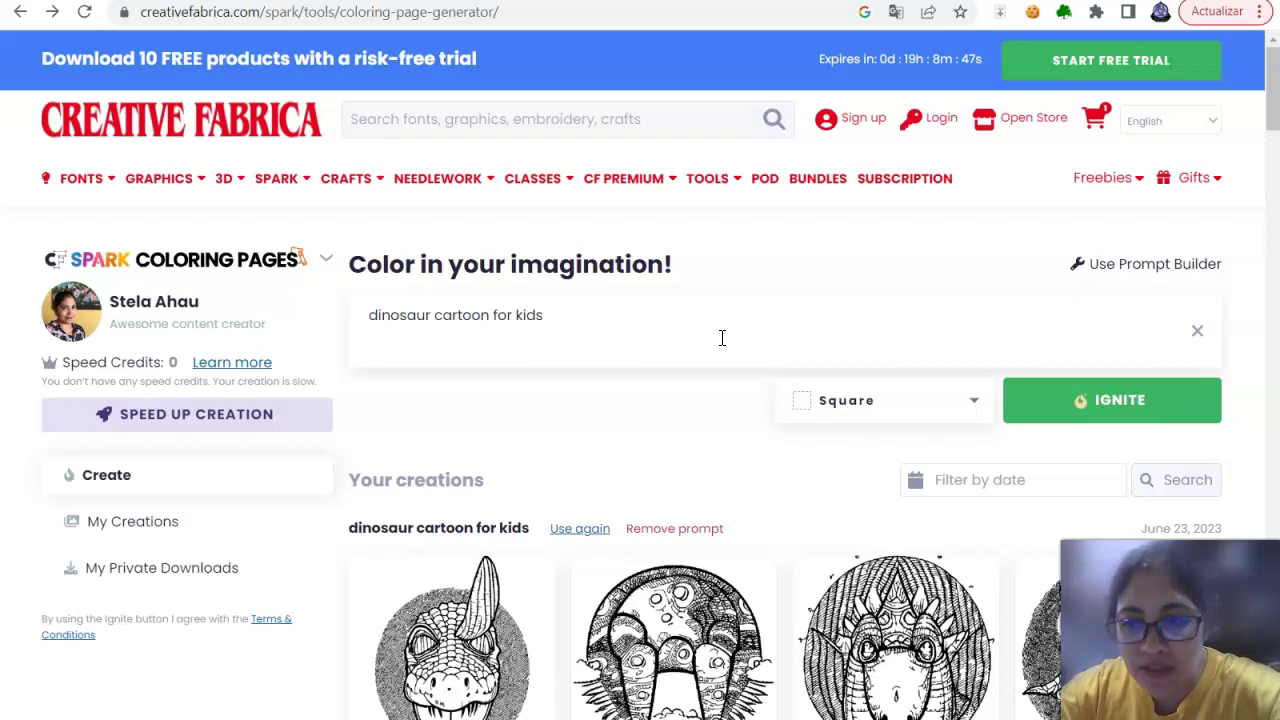
Examine the coloring page creations for the cartoon dinosaur, living room, lion with mandala and dragon prompts.
scroll(833, 400, "down", 1)
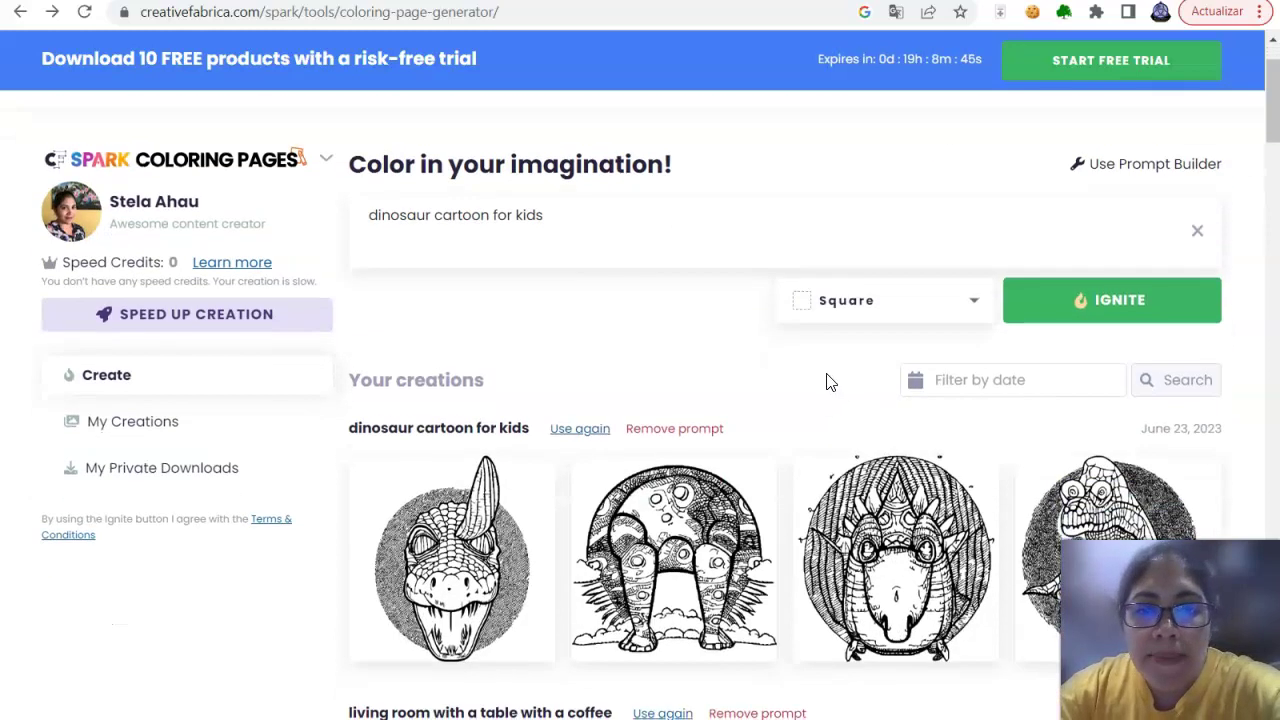
scroll(826, 381, "down", 2)
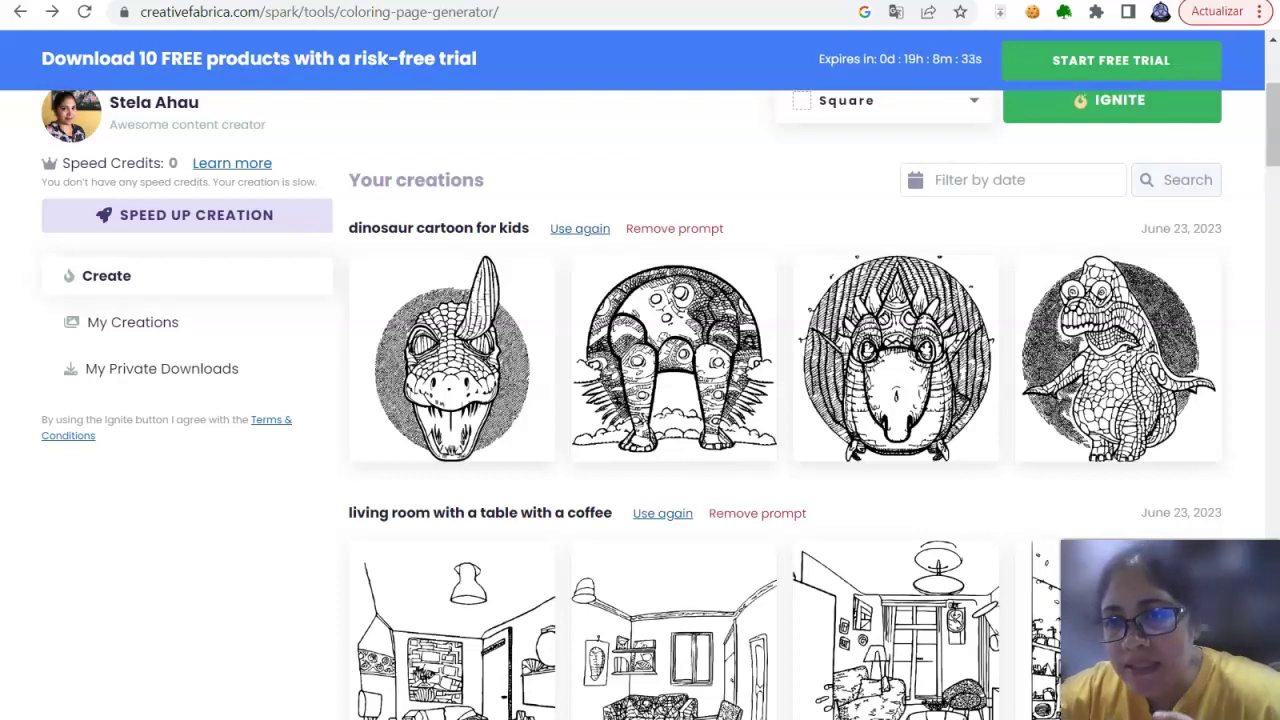
mouse_move(689, 463)
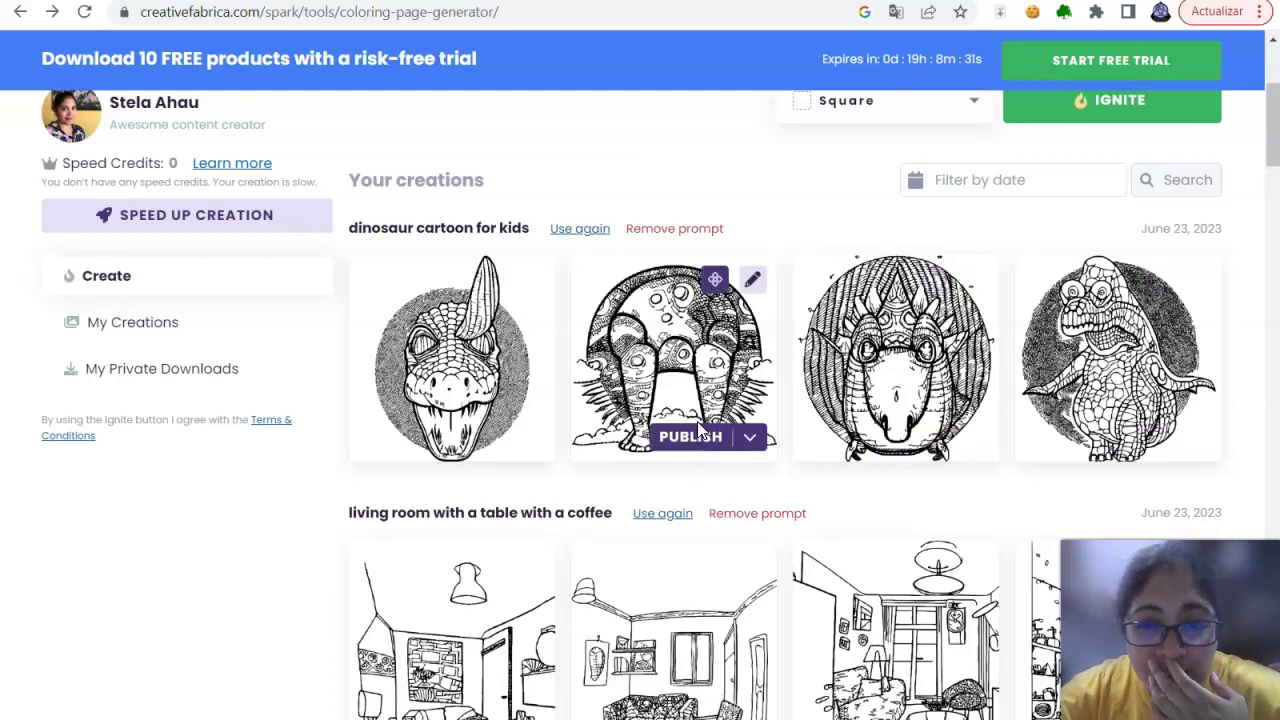
scroll(1020, 403, "down", 2)
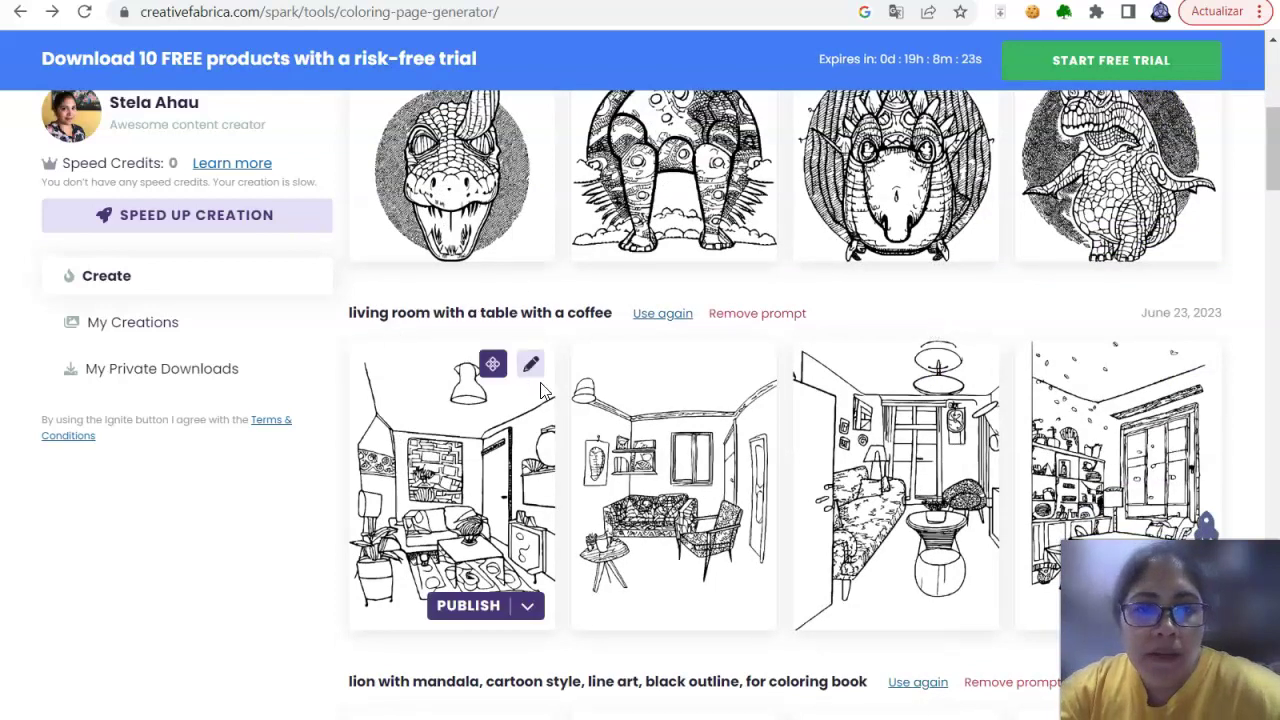
scroll(540, 390, "down", 1)
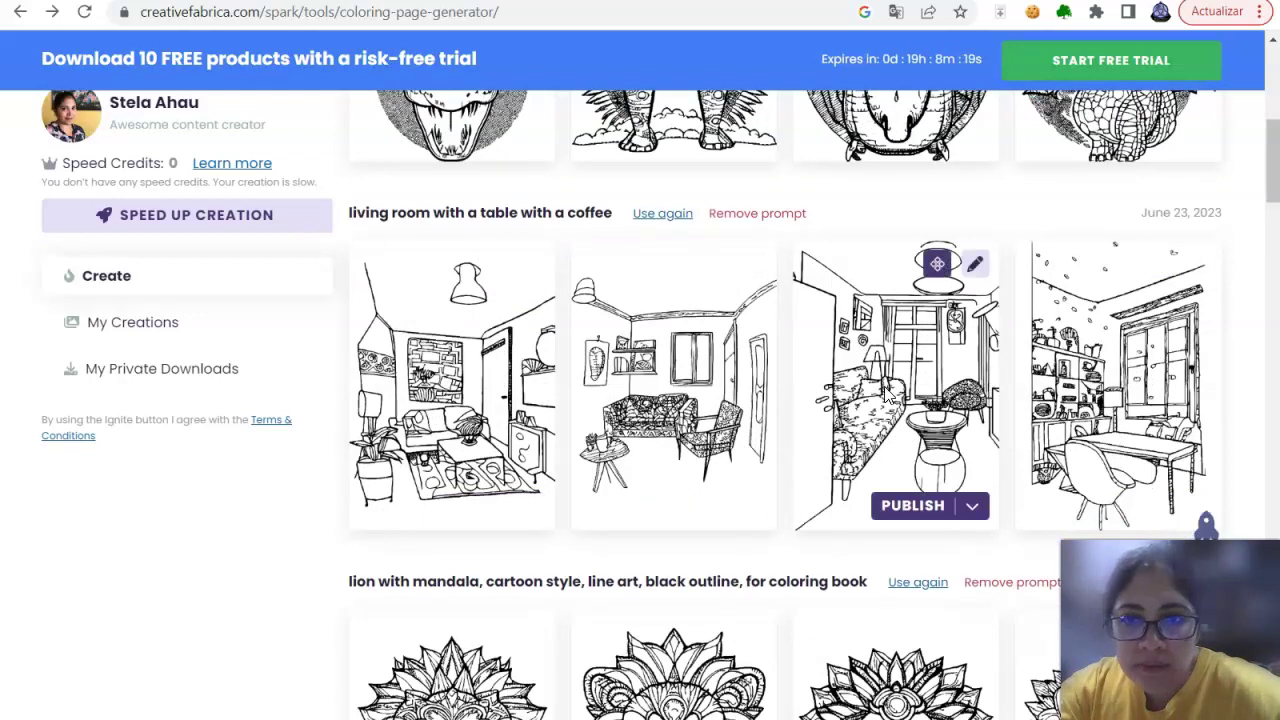
scroll(1000, 390, "down", 4)
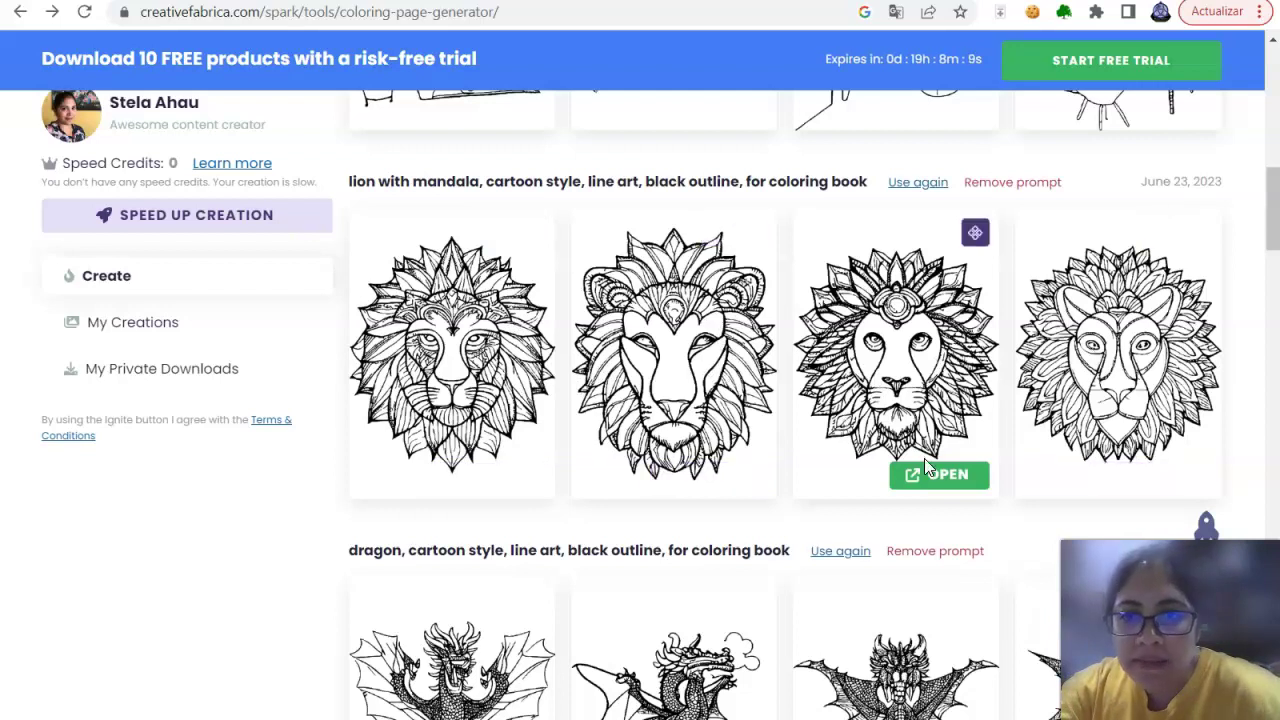
scroll(978, 433, "down", 1)
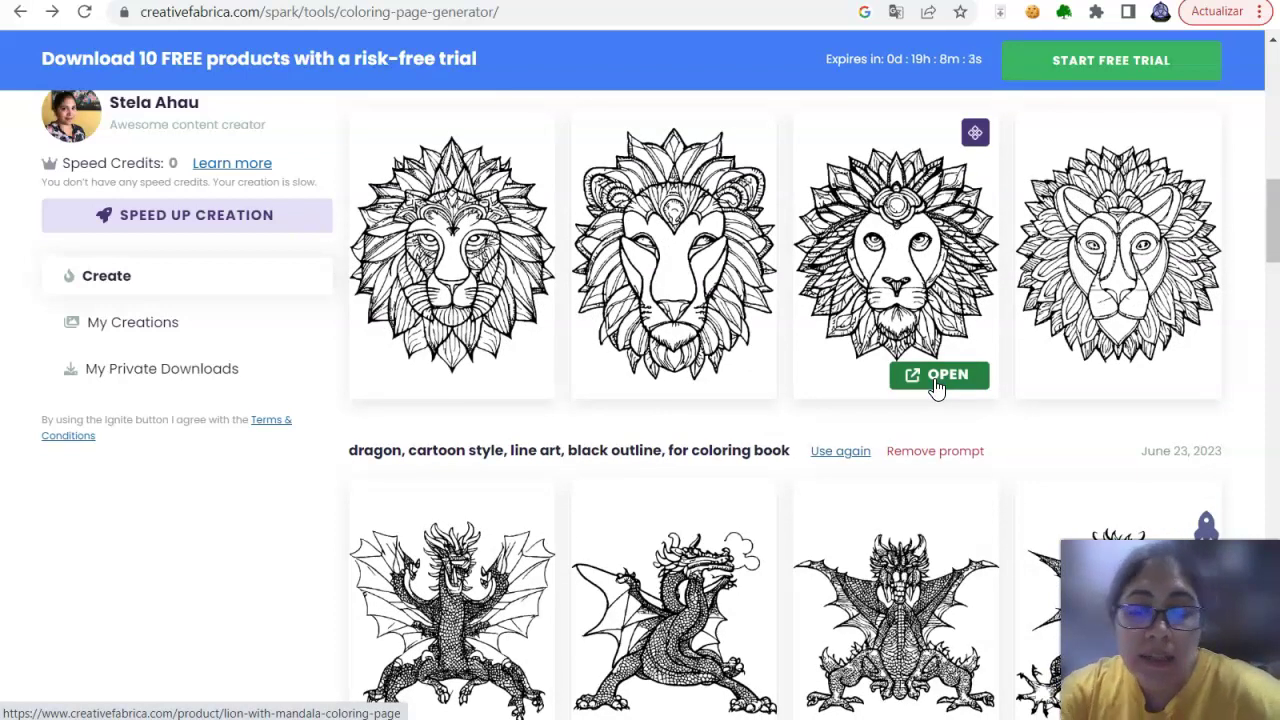
scroll(822, 347, "down", 2)
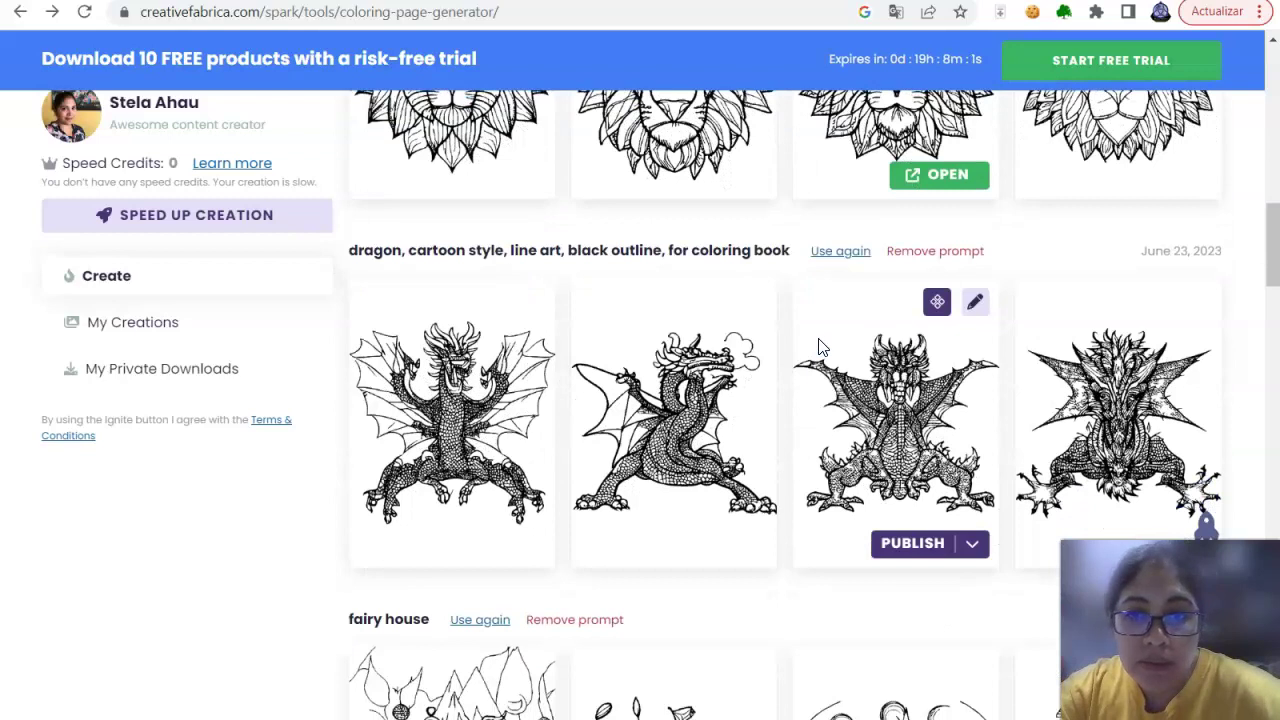
scroll(818, 347, "down", 2)
scroll(820, 346, "down", 1)
scroll(818, 342, "up", 2)
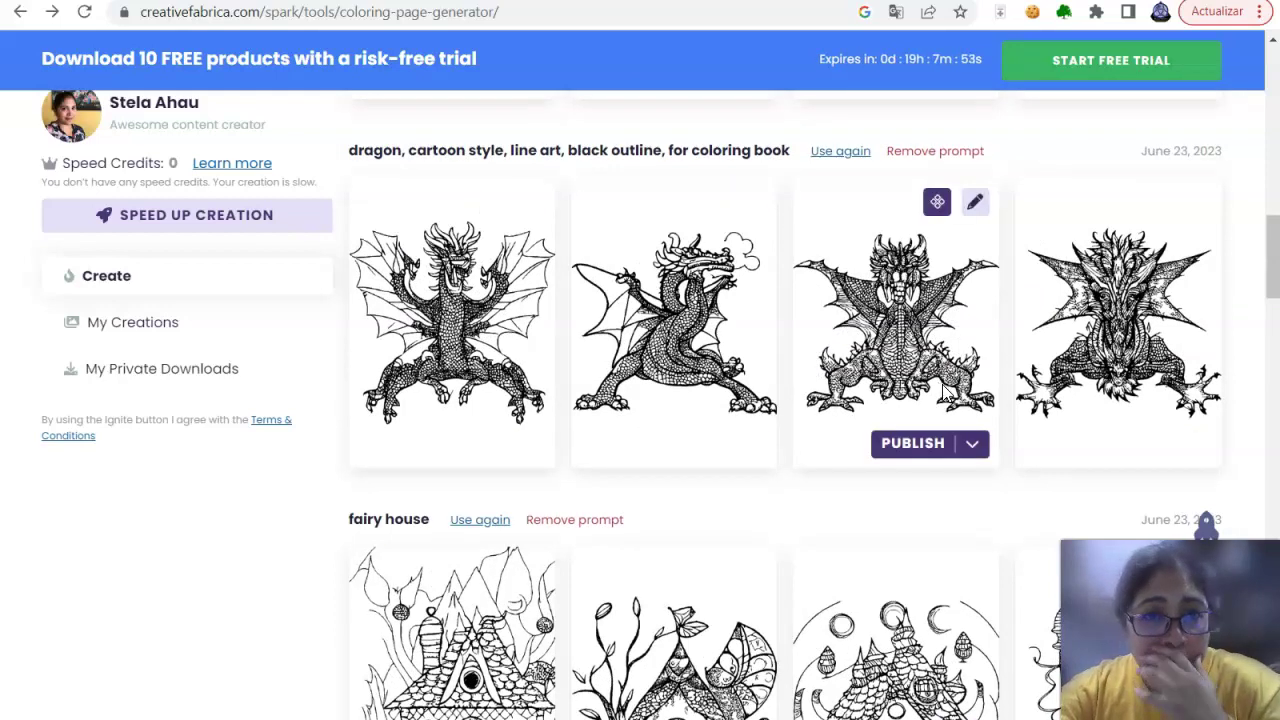
Examine the "fairy house" prompt with its coloring pages, and the "anime magic girl" results below it.
scroll(975, 370, "down", 4)
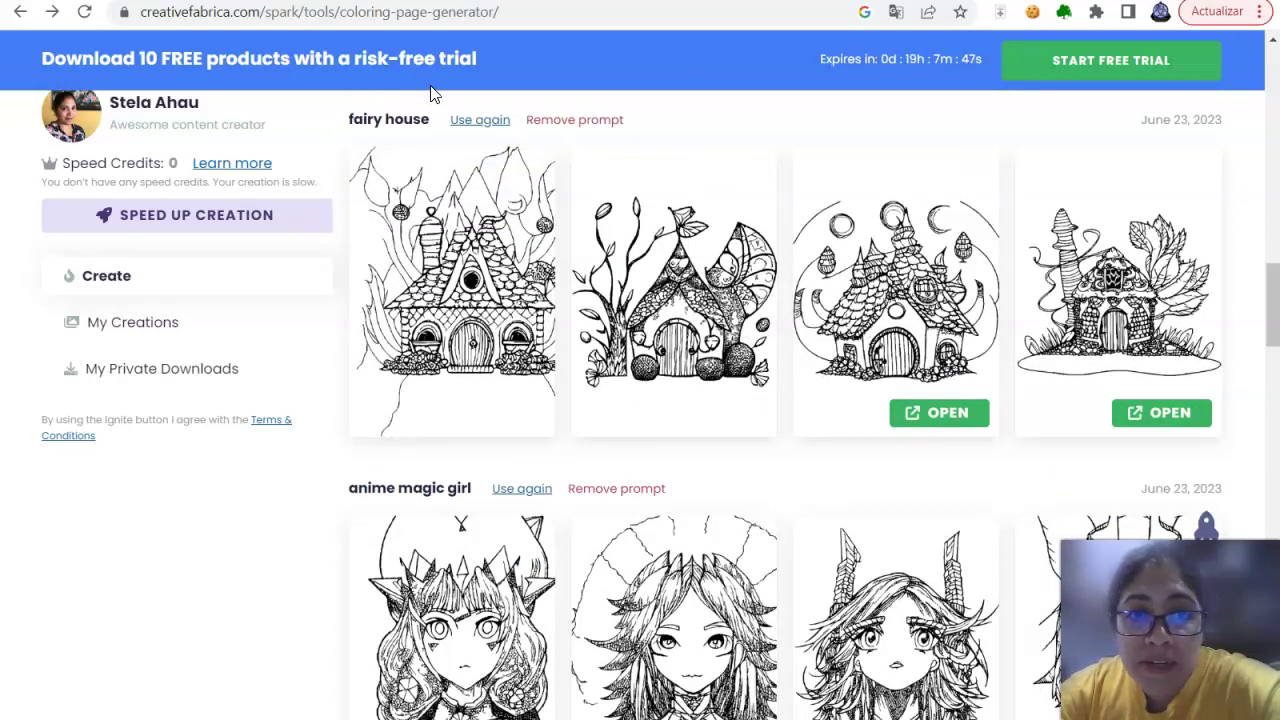
left_click_drag(424, 119, 349, 137)
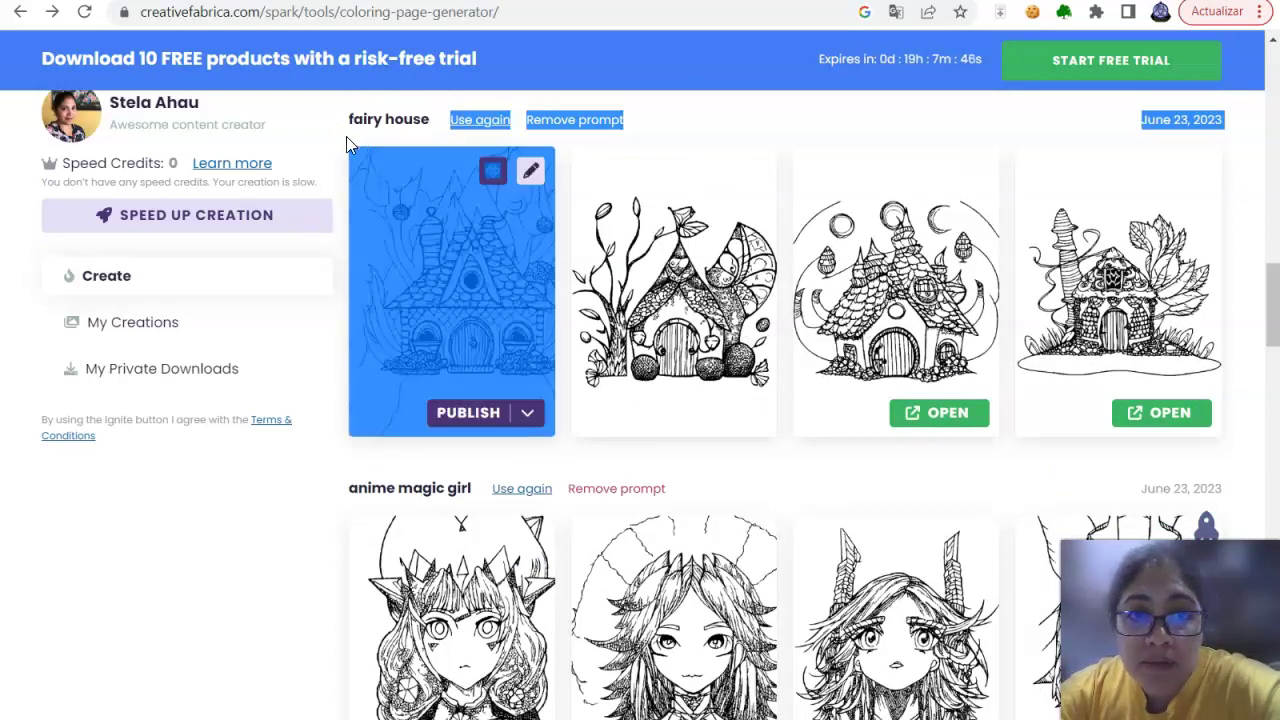
left_click(818, 163)
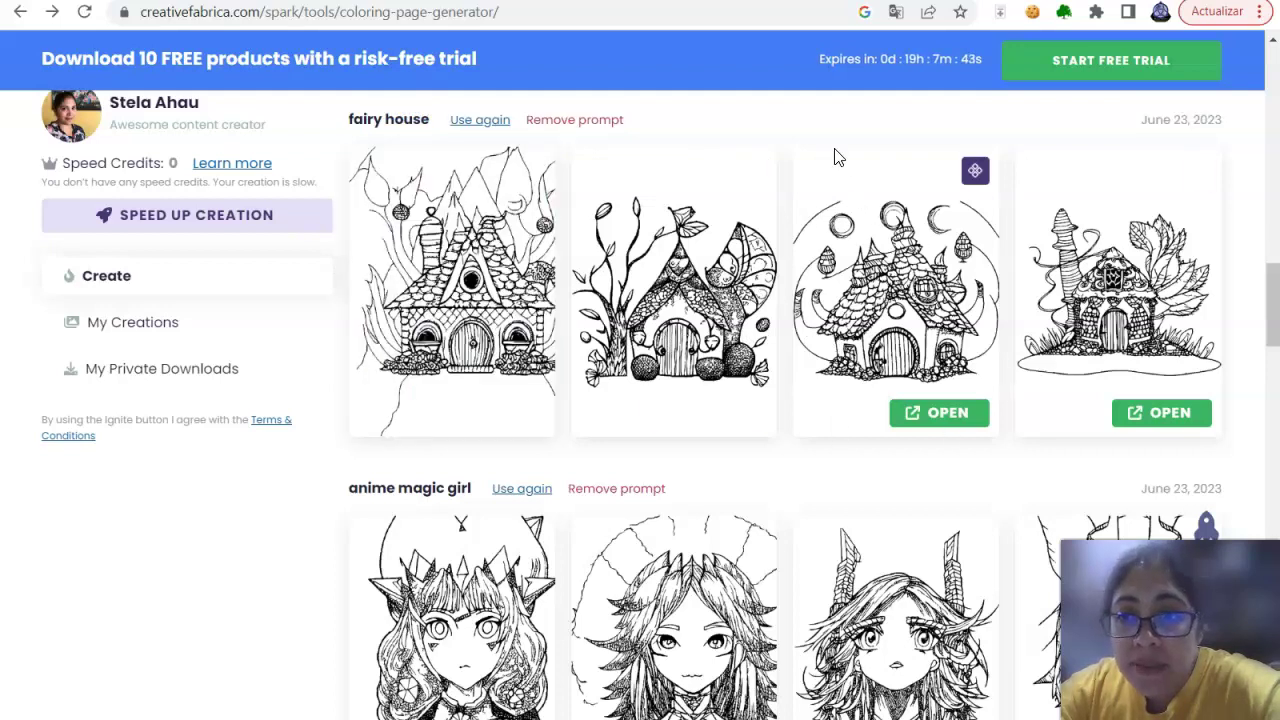
scroll(905, 355, "down", 1)
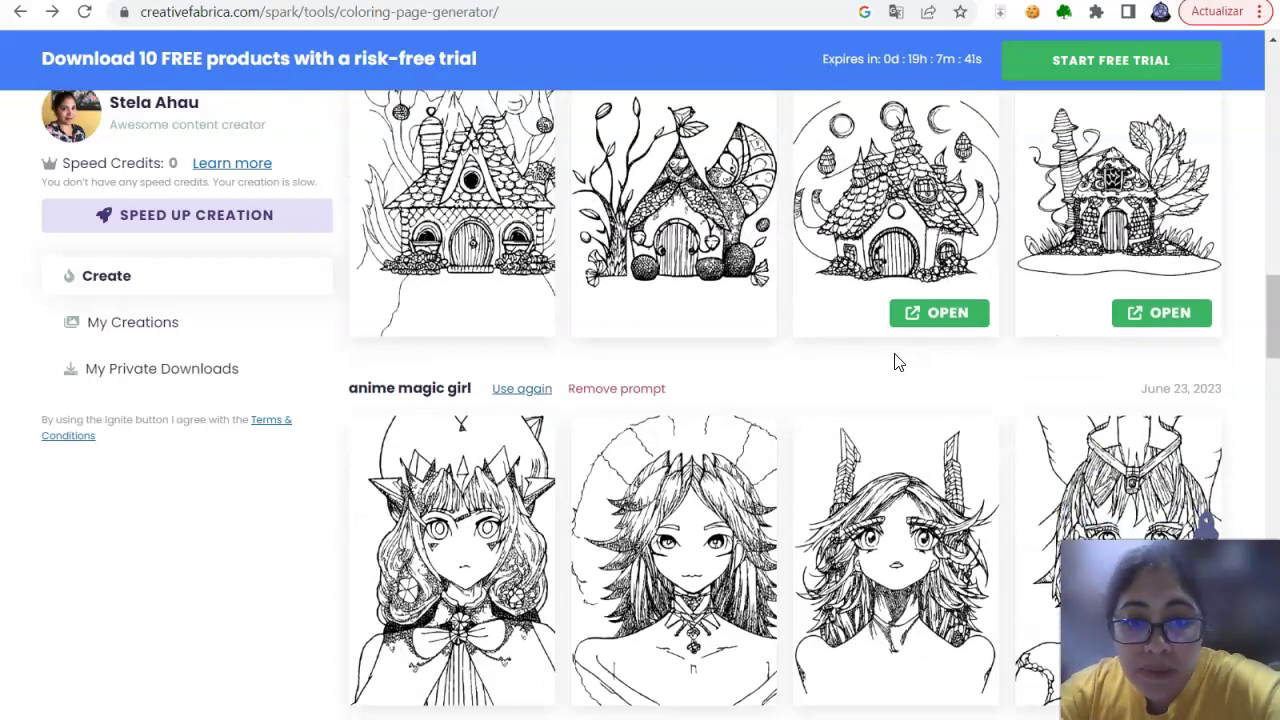
scroll(710, 473, "down", 2)
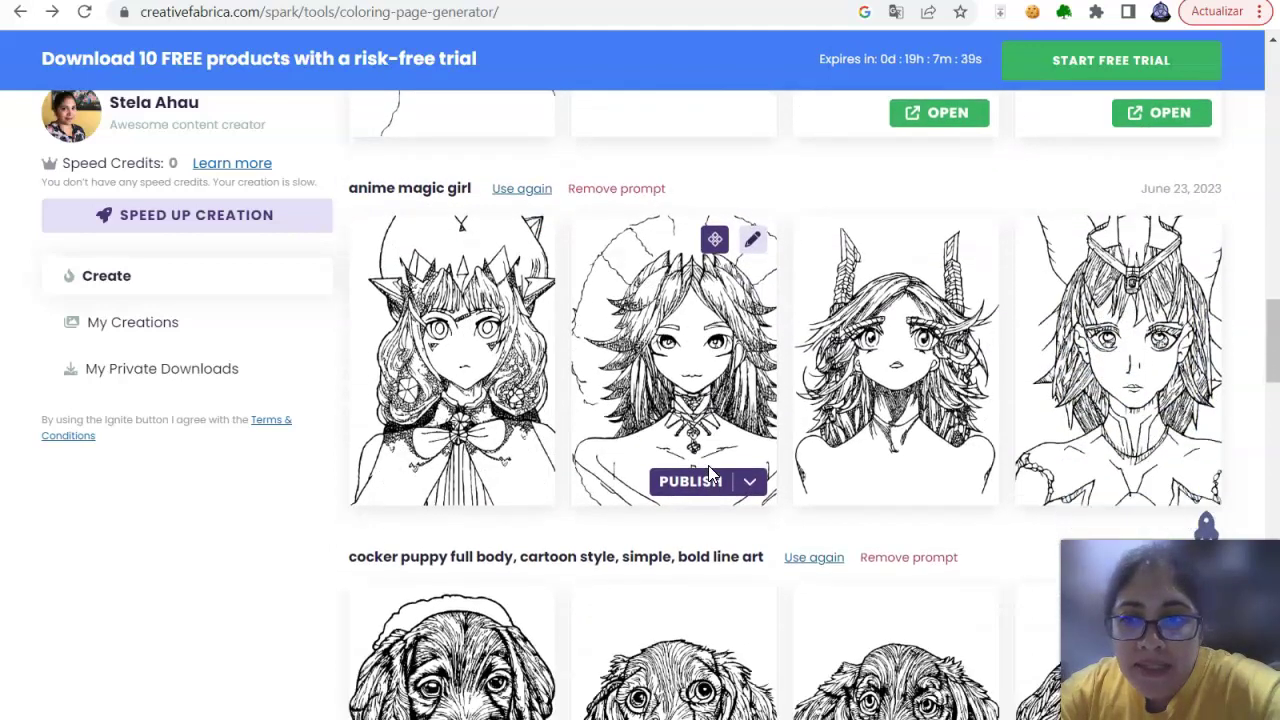
Compare the coloring pages produced by the different cocker puppy and cocker dog prompts.
scroll(645, 446, "down", 4)
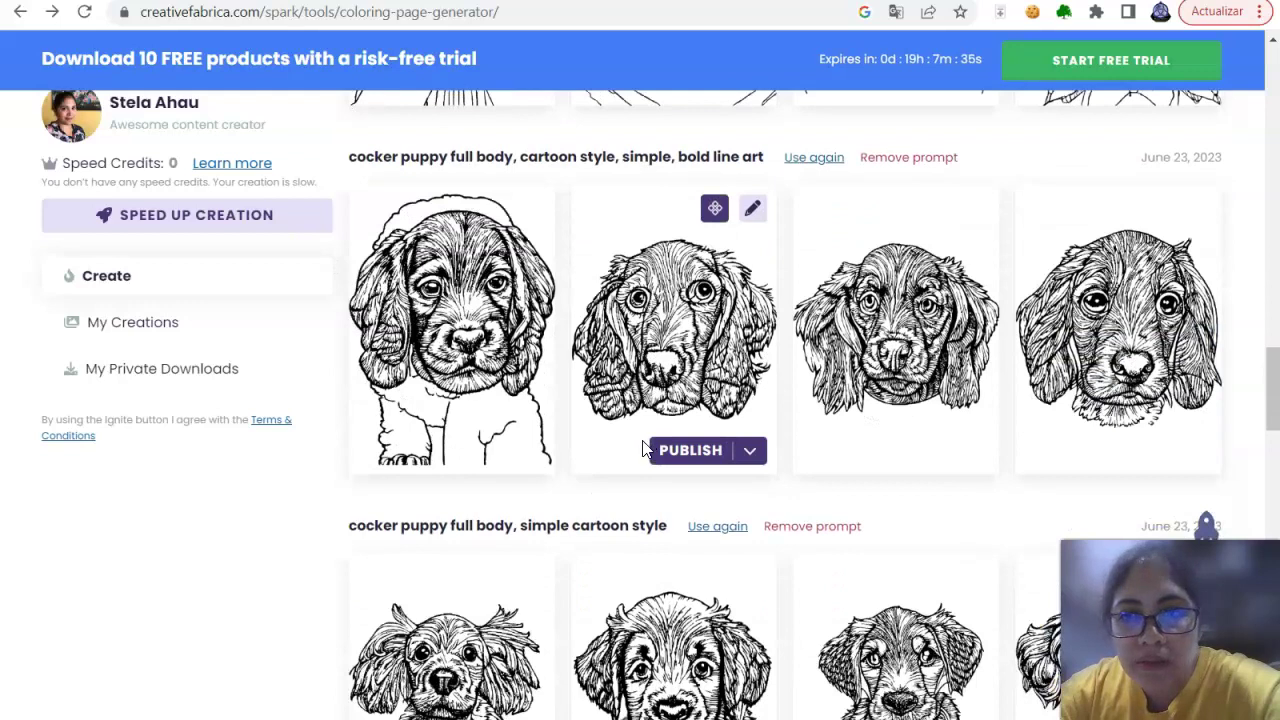
scroll(645, 450, "down", 2)
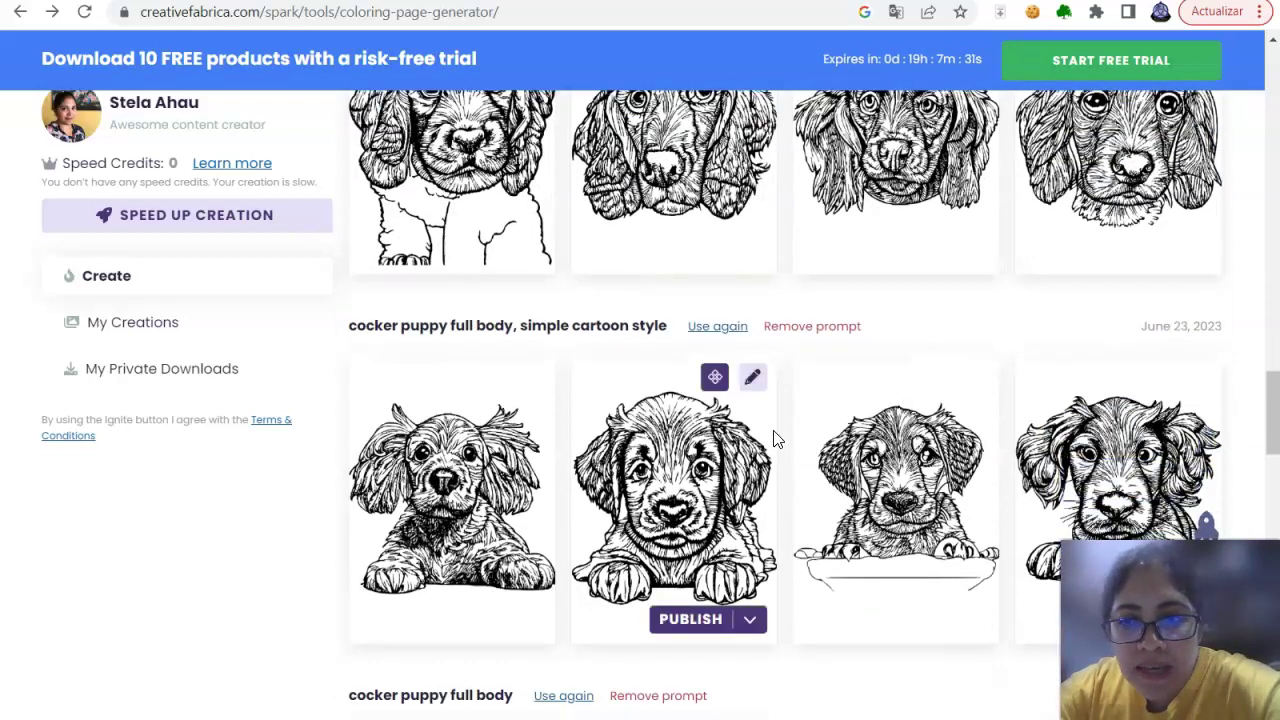
scroll(502, 465, "down", 3)
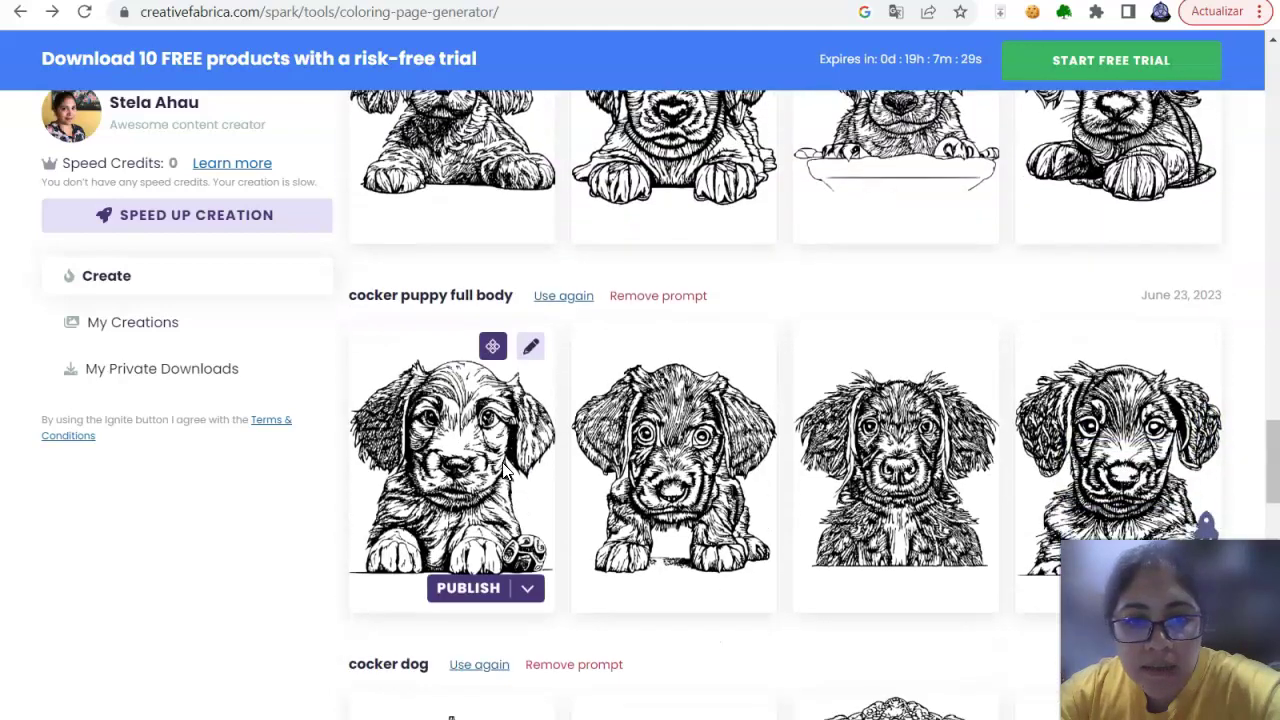
scroll(745, 440, "up", 2)
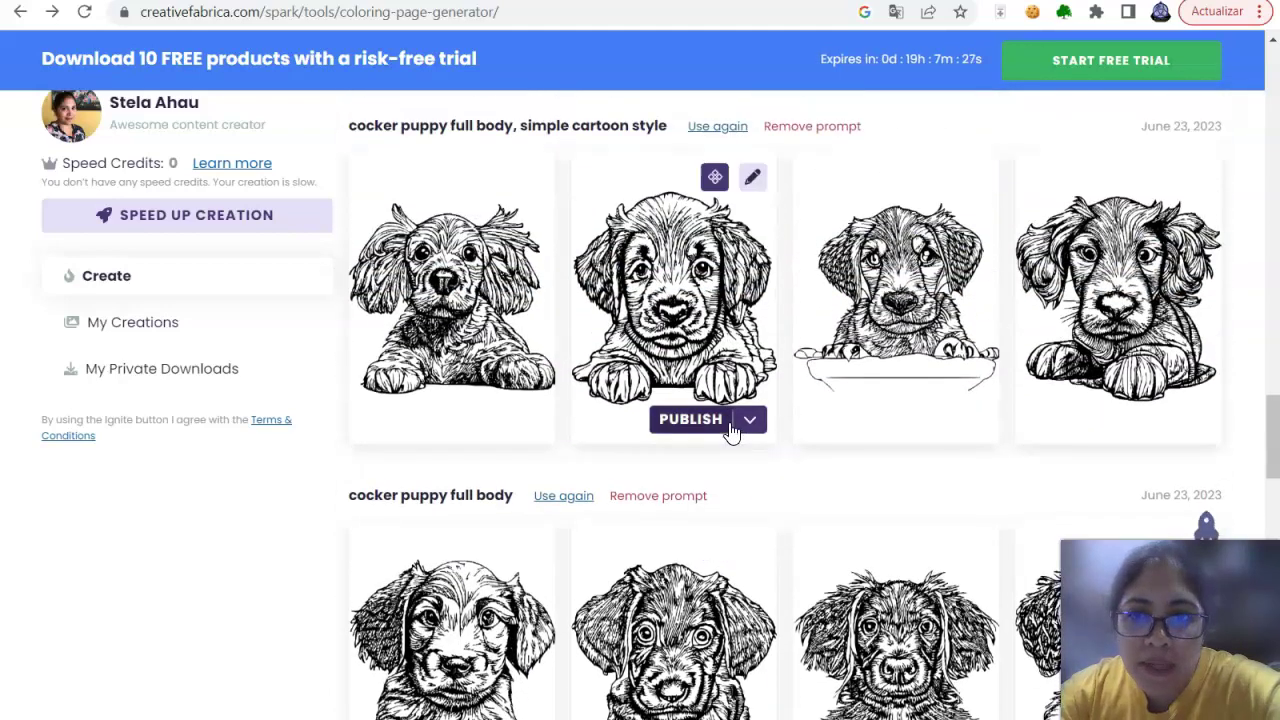
scroll(1020, 374, "down", 3)
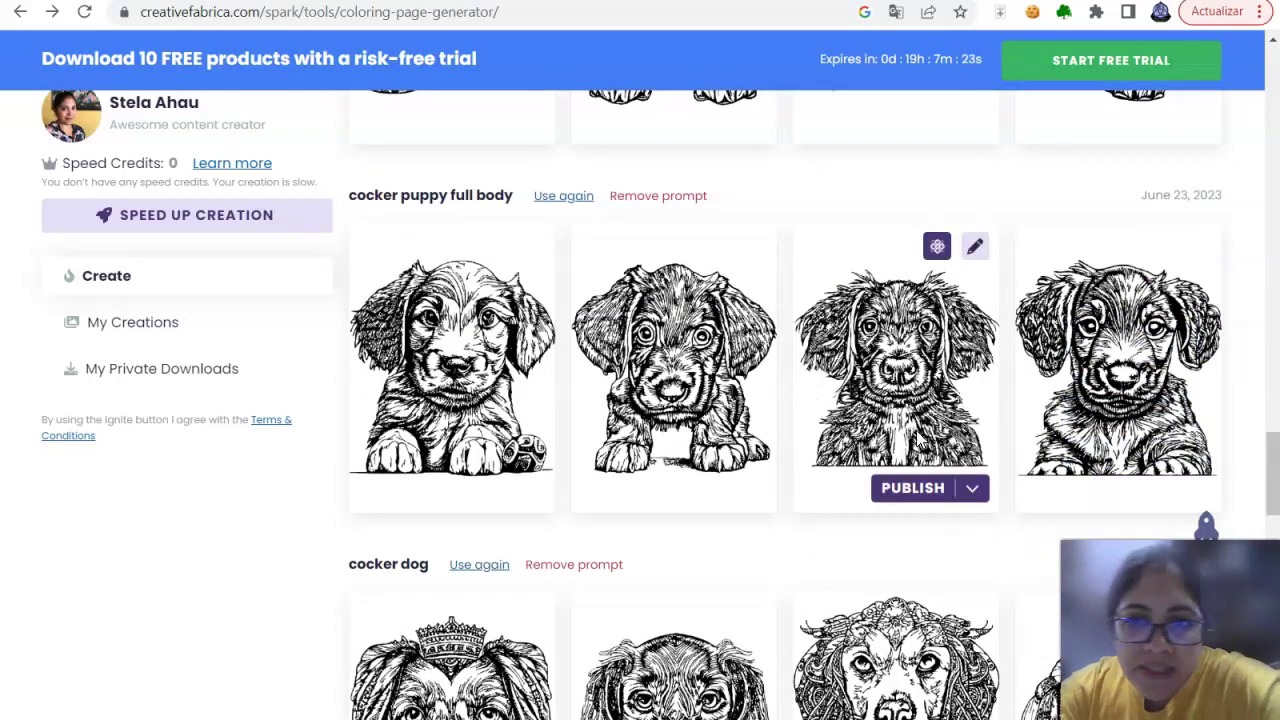
scroll(893, 410, "down", 1)
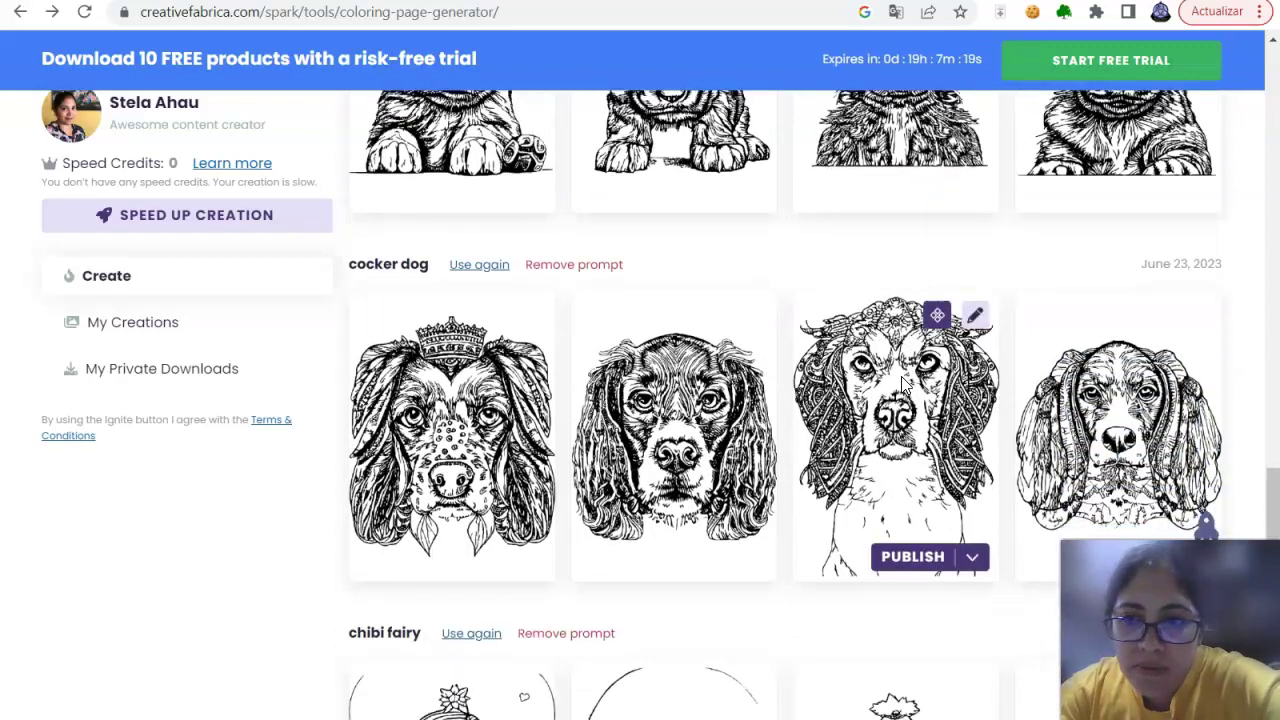
scroll(903, 383, "down", 2)
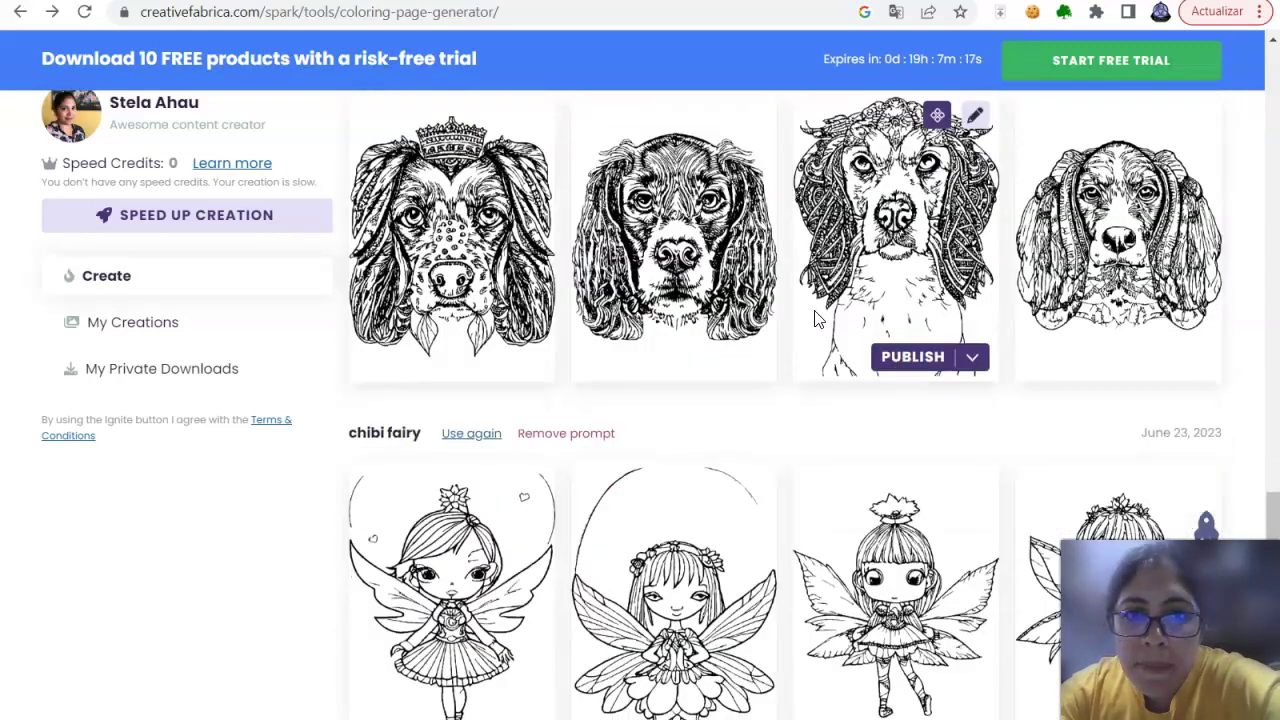
scroll(692, 308, "up", 4)
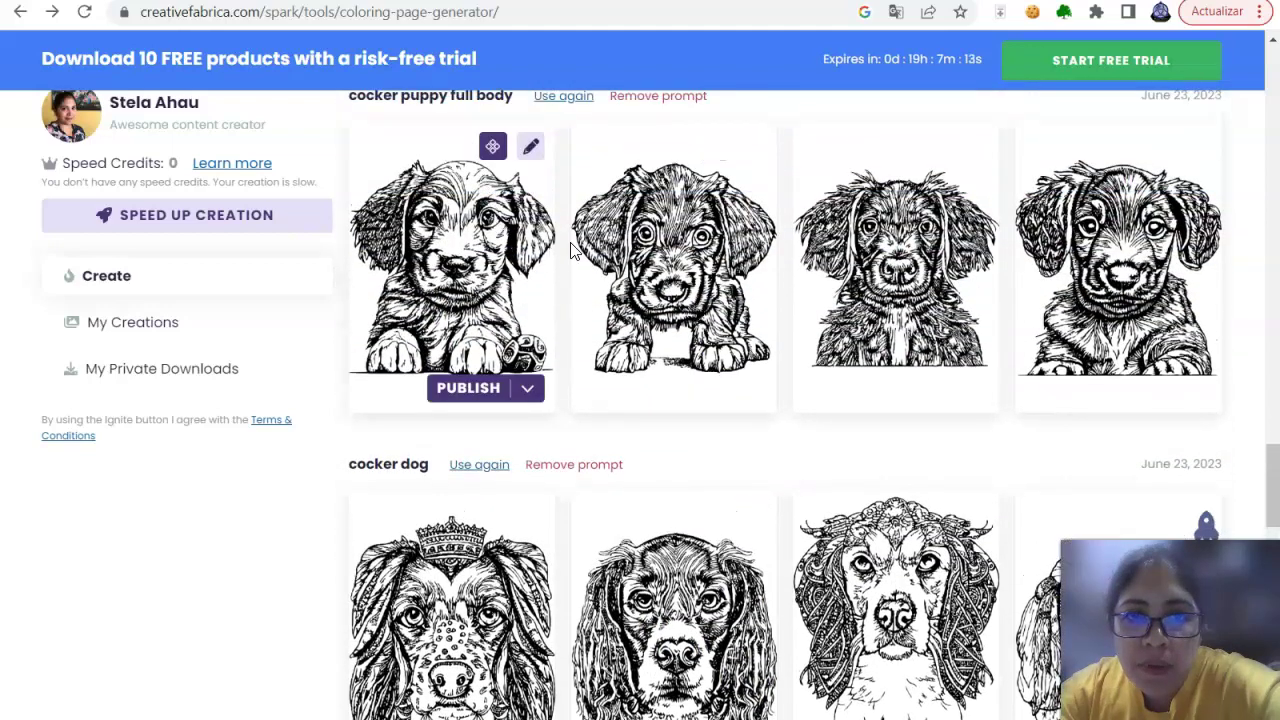
scroll(700, 290, "up", 3)
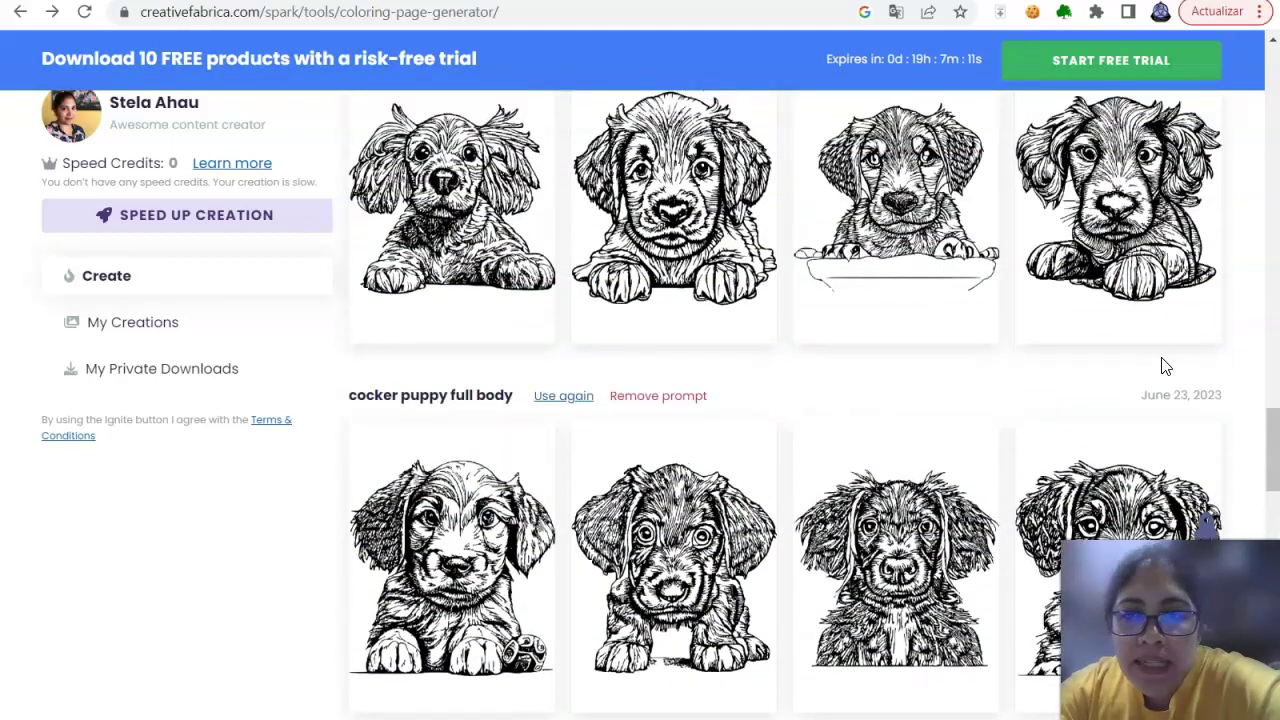
scroll(1163, 363, "up", 2)
scroll(948, 345, "up", 2)
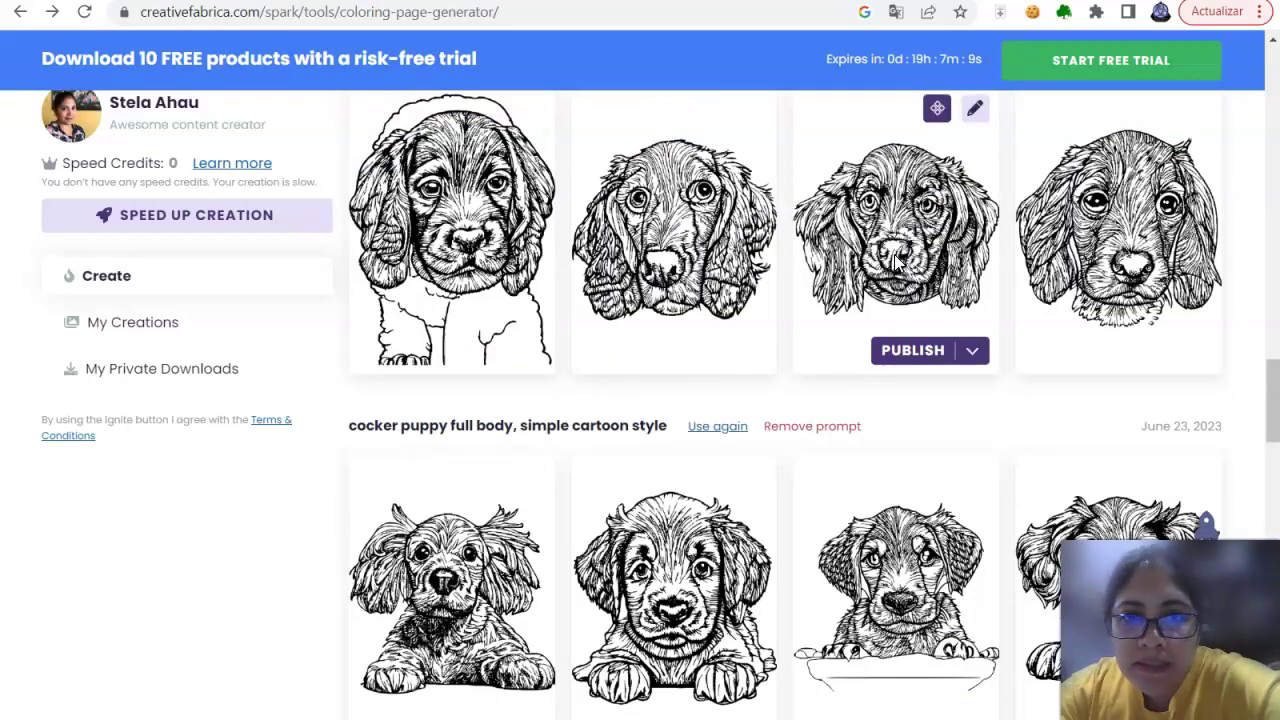
scroll(1110, 300, "down", 6)
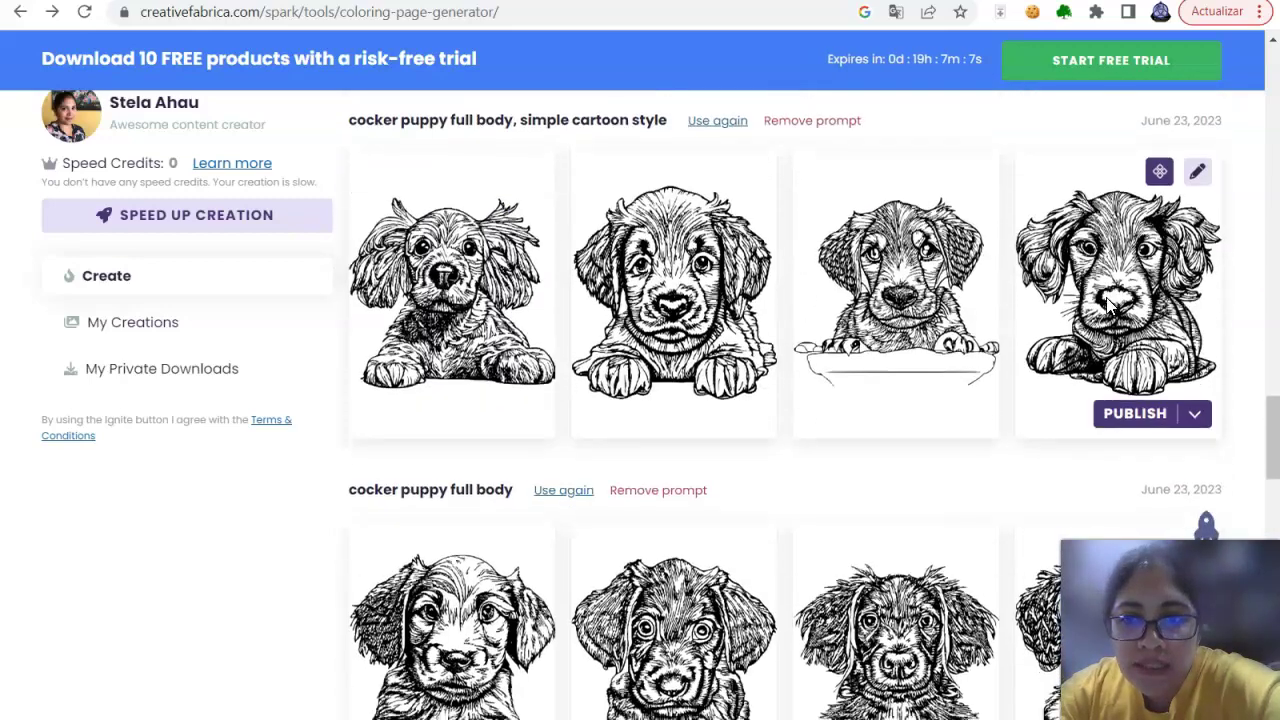
scroll(880, 290, "down", 5)
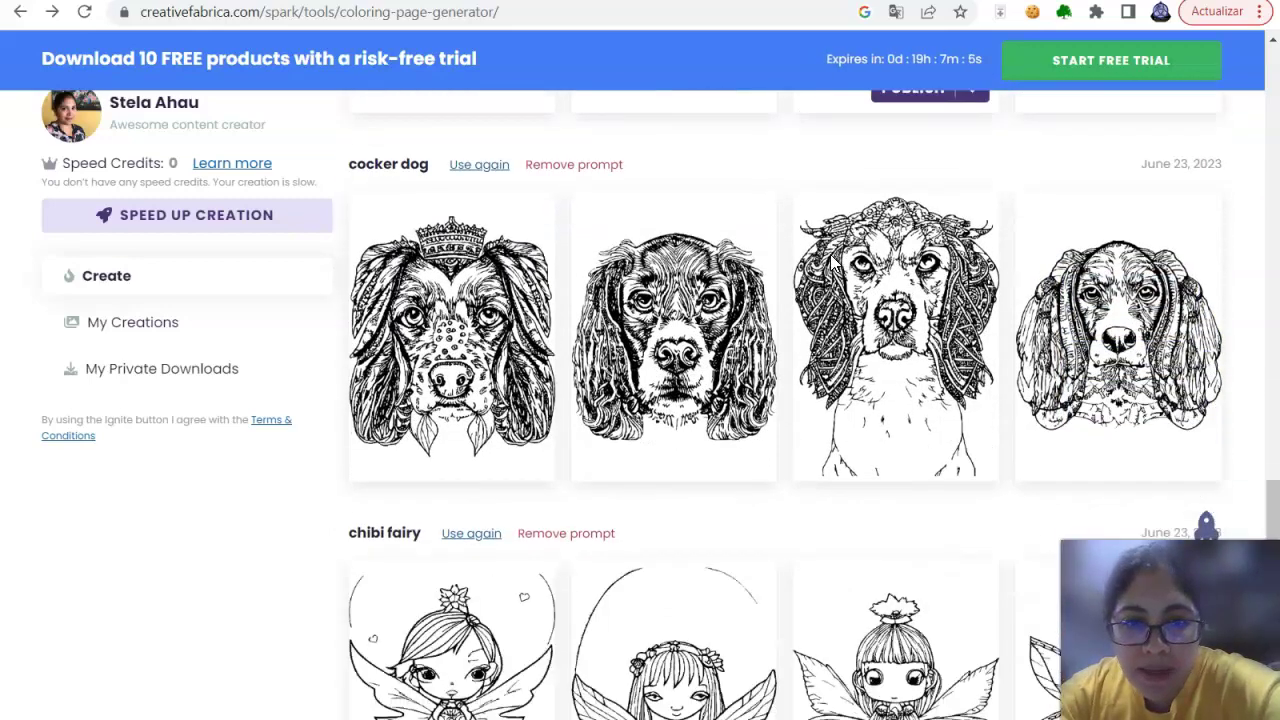
Examine the "chibi fairy" and "Roses with a butterfly in a window" coloring pages at the end of the creations.
scroll(700, 260, "down", 2)
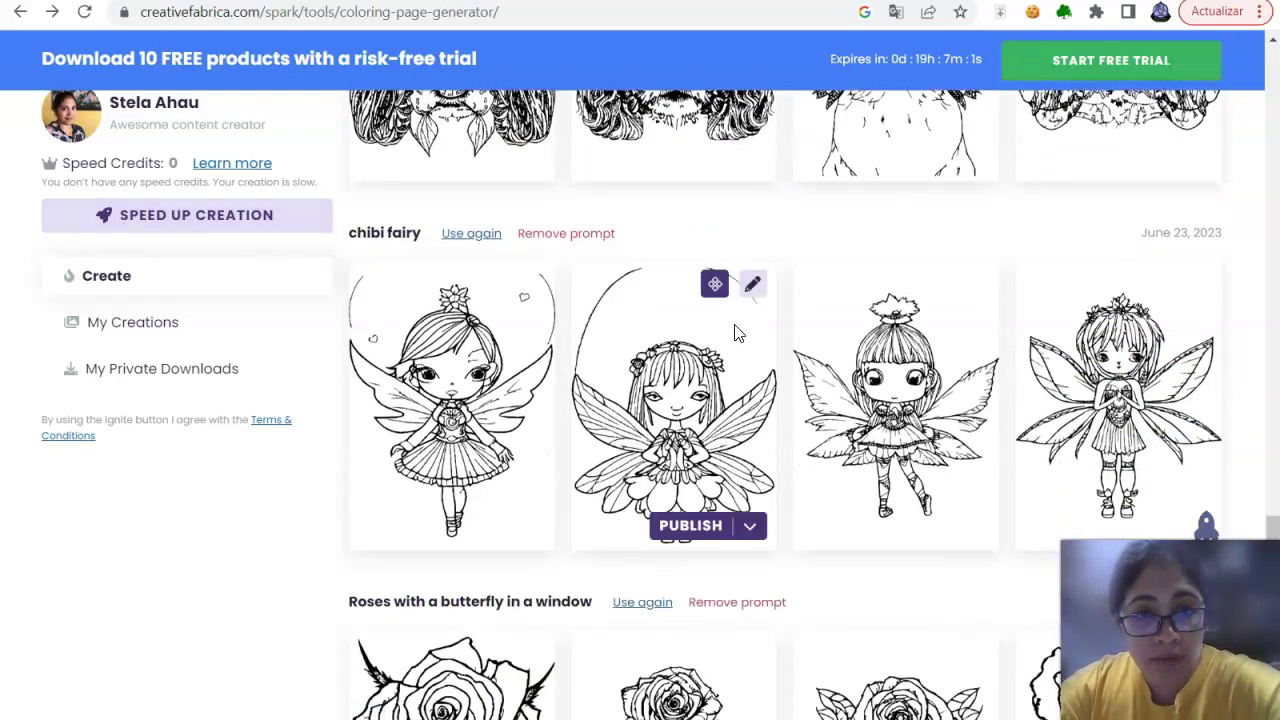
mouse_move(897, 355)
scroll(870, 345, "down", 3)
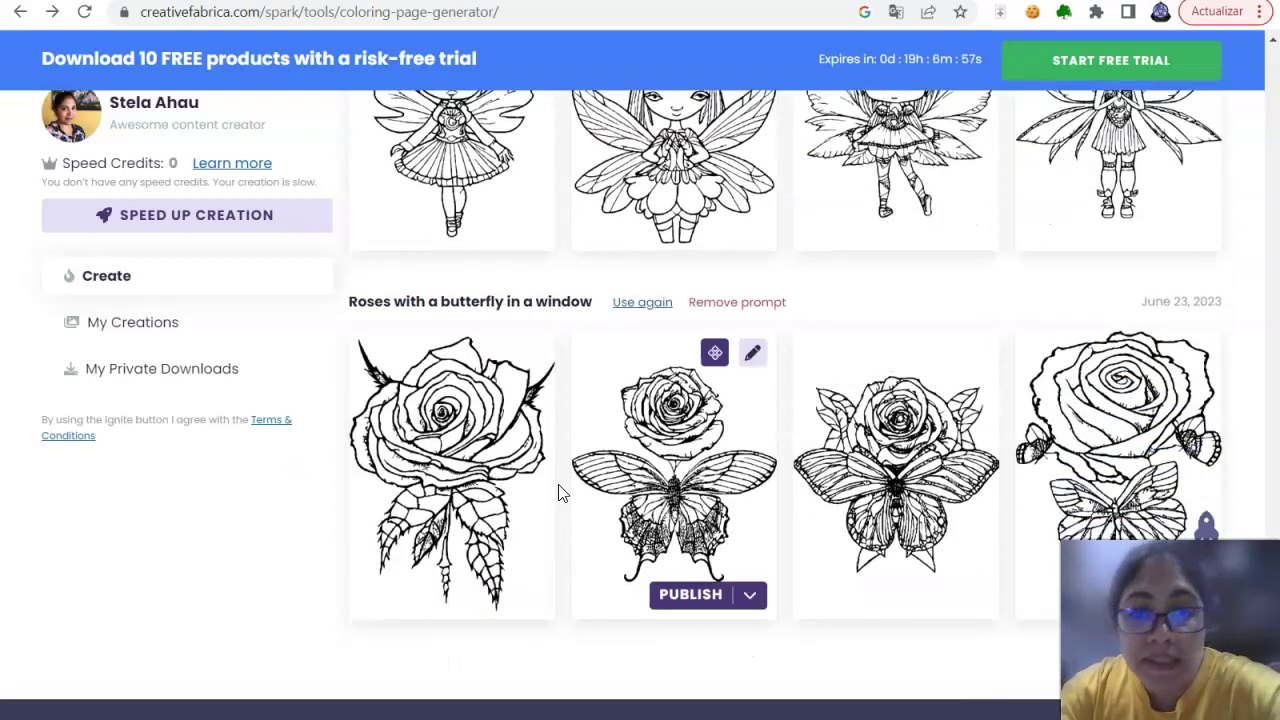
mouse_move(1026, 446)
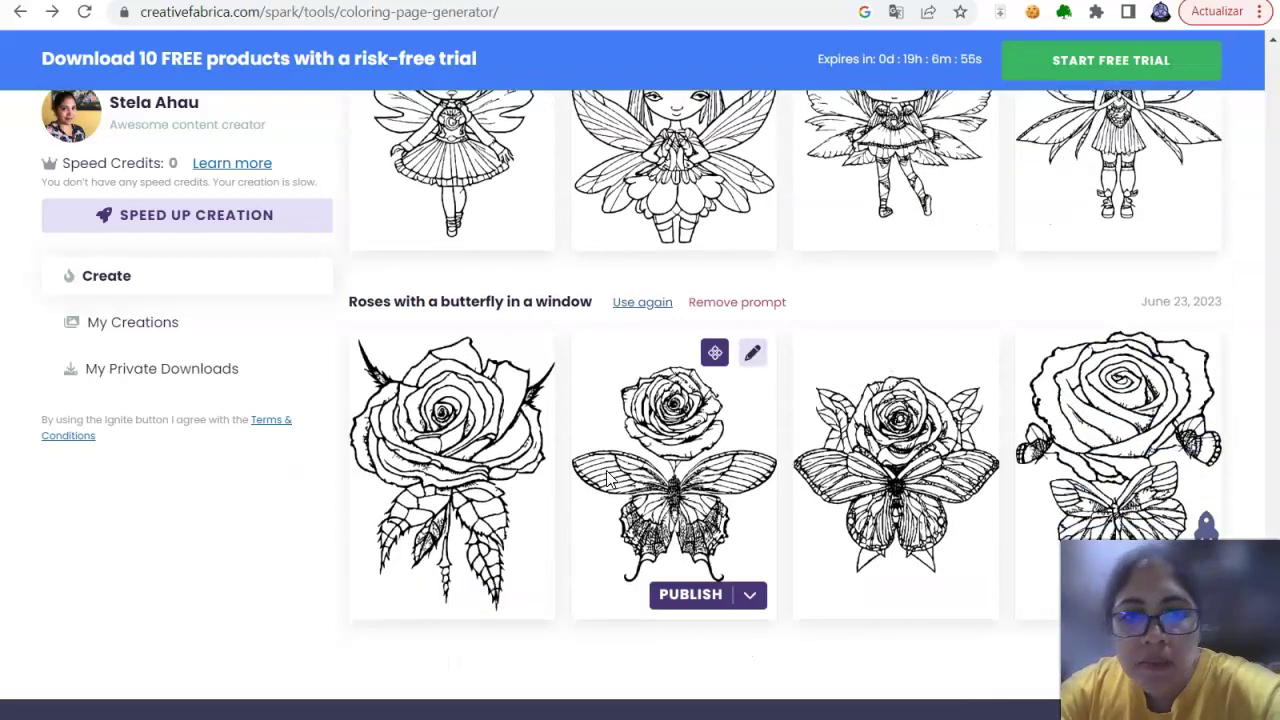
mouse_move(505, 512)
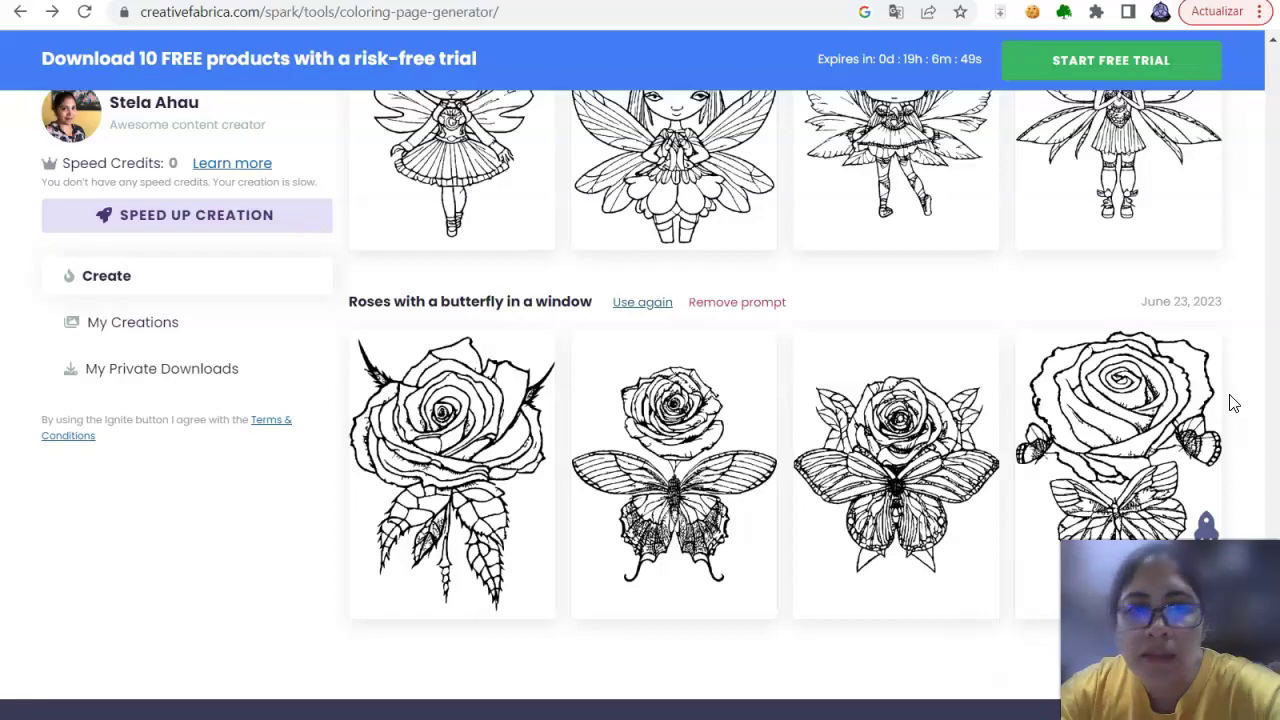
Return to the "fairy house" coloring pages among the creations.
scroll(1234, 403, "up", 10)
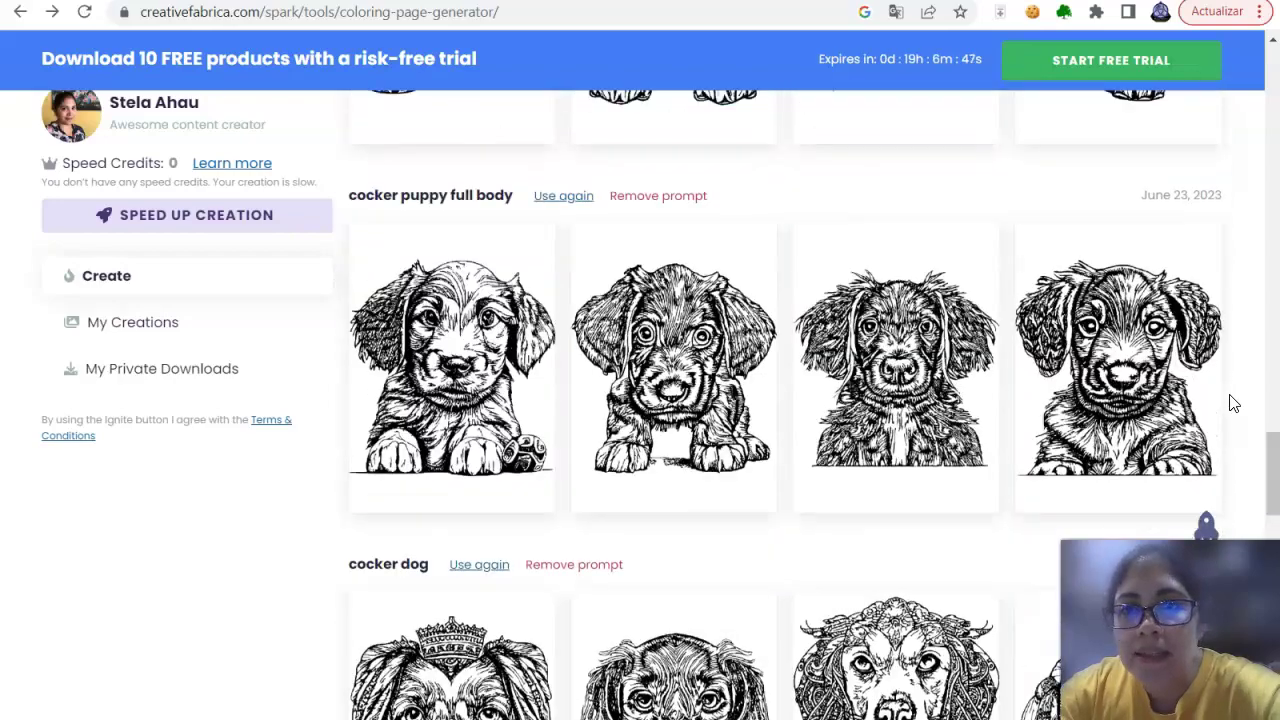
scroll(1234, 403, "up", 9)
scroll(1234, 403, "up", 6)
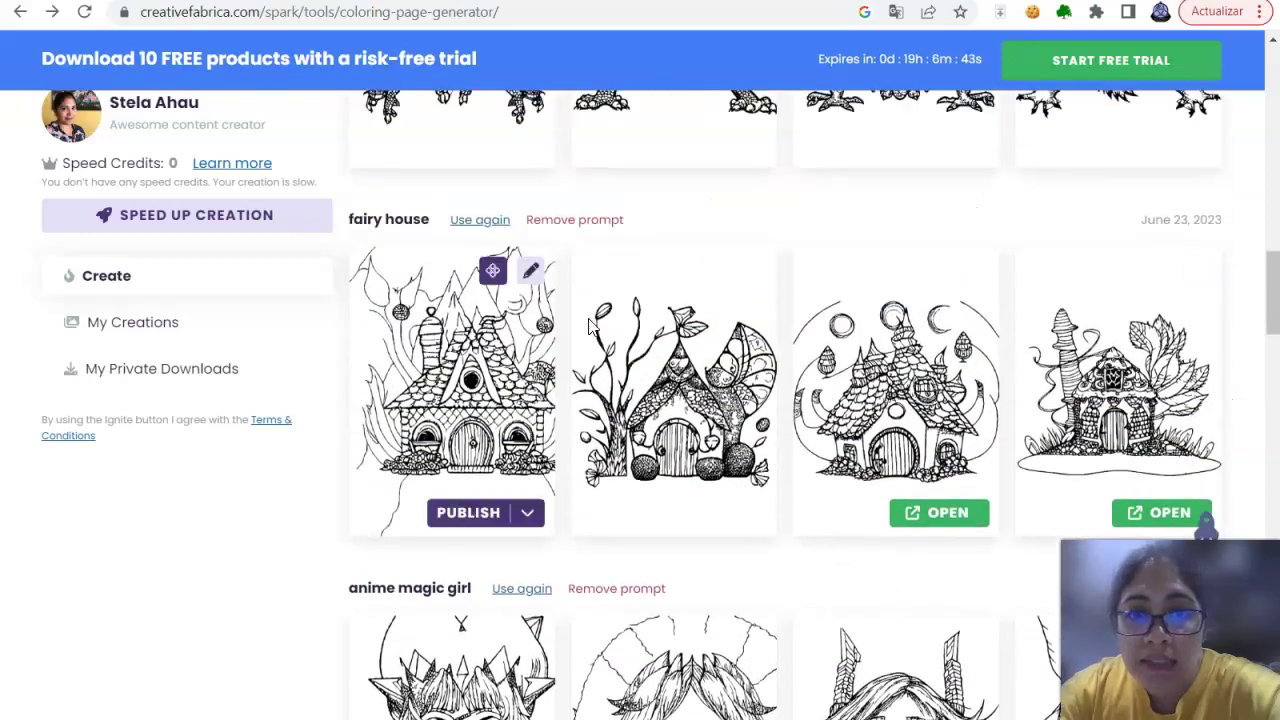
Return to the start of the page, view the CF Spark tools available to switch to, and choose Coloring Pages.
scroll(200, 175, "up", 9)
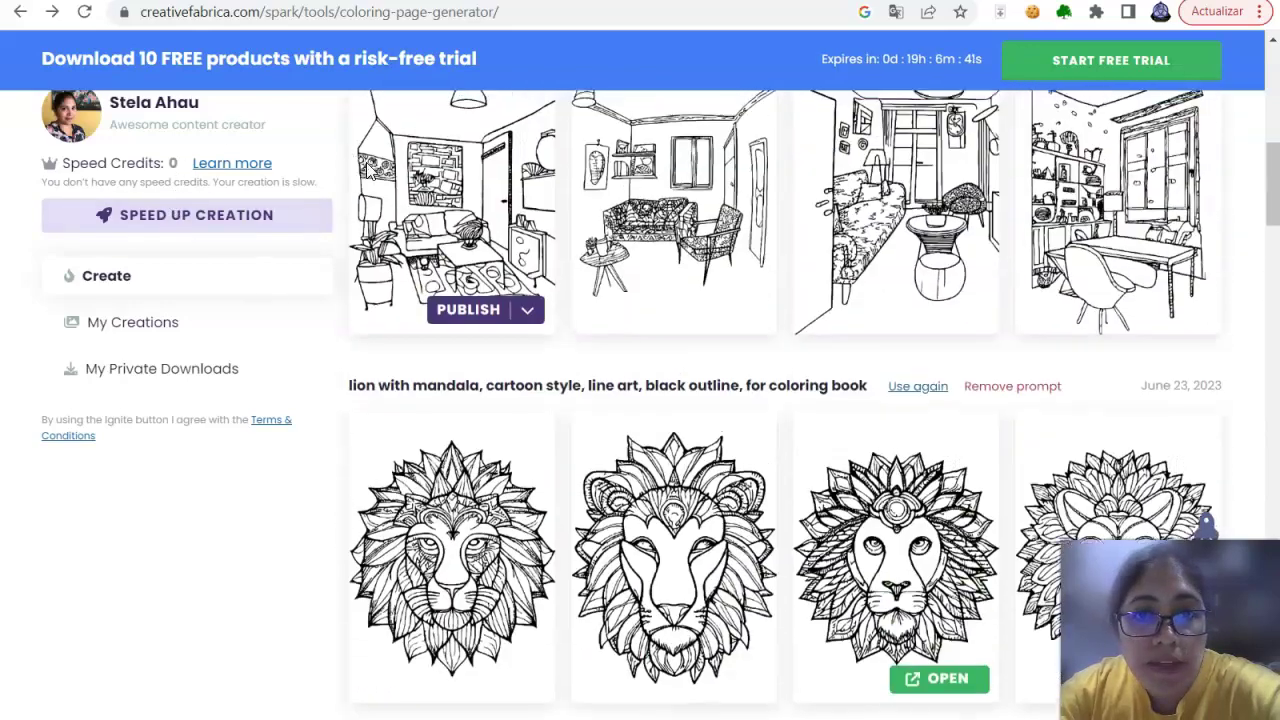
scroll(370, 172, "up", 8)
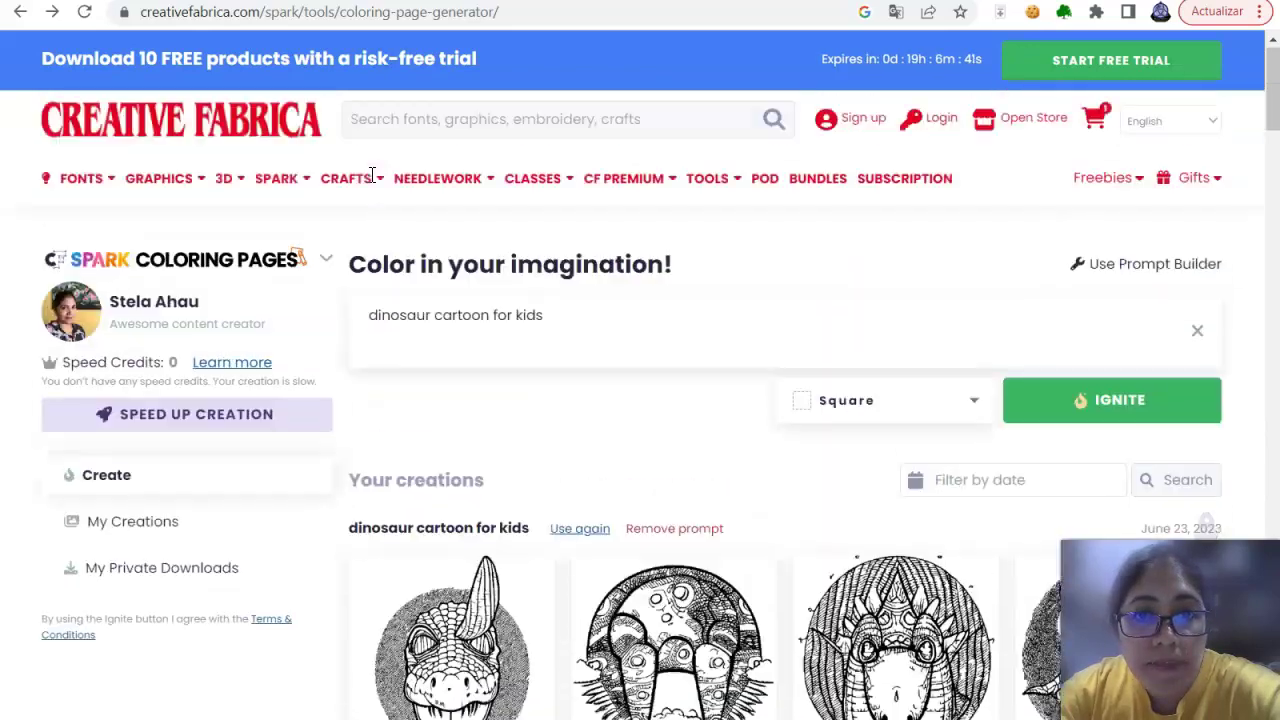
left_click(232, 265)
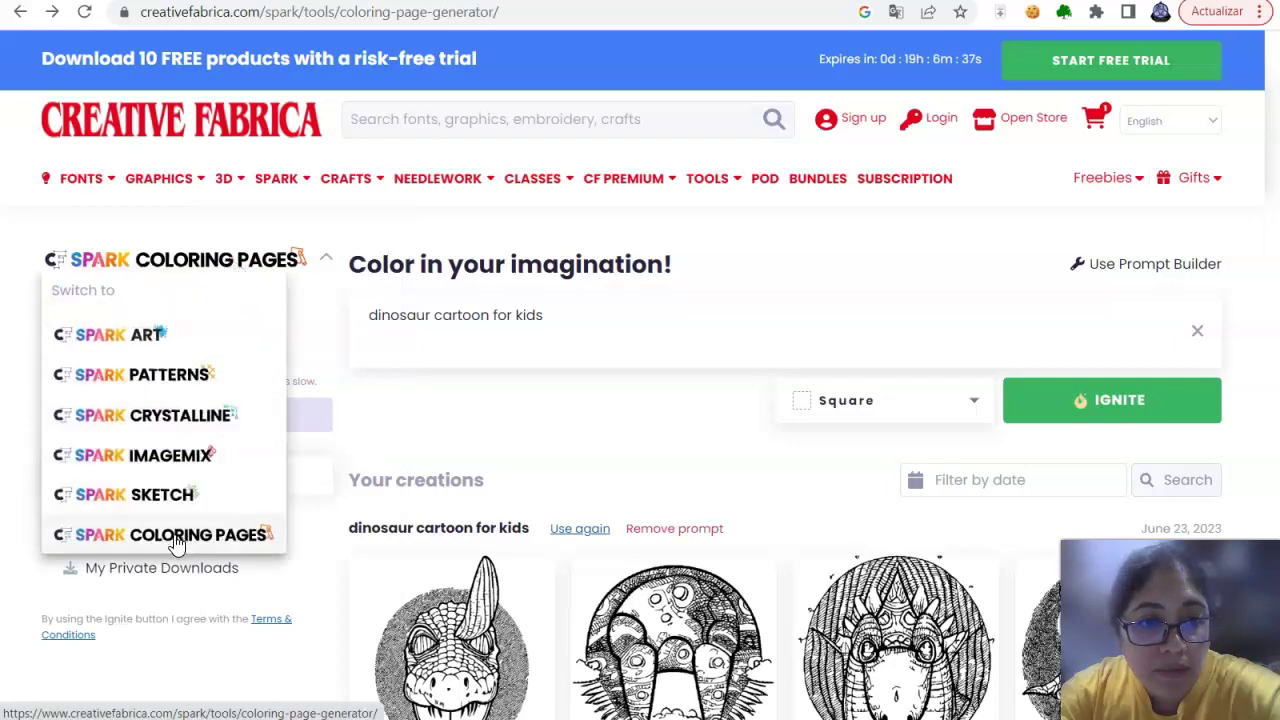
left_click(207, 548)
Remove the "dinosaur cartoon for kids" prompt from the coloring page creations.
scroll(820, 463, "down", 2)
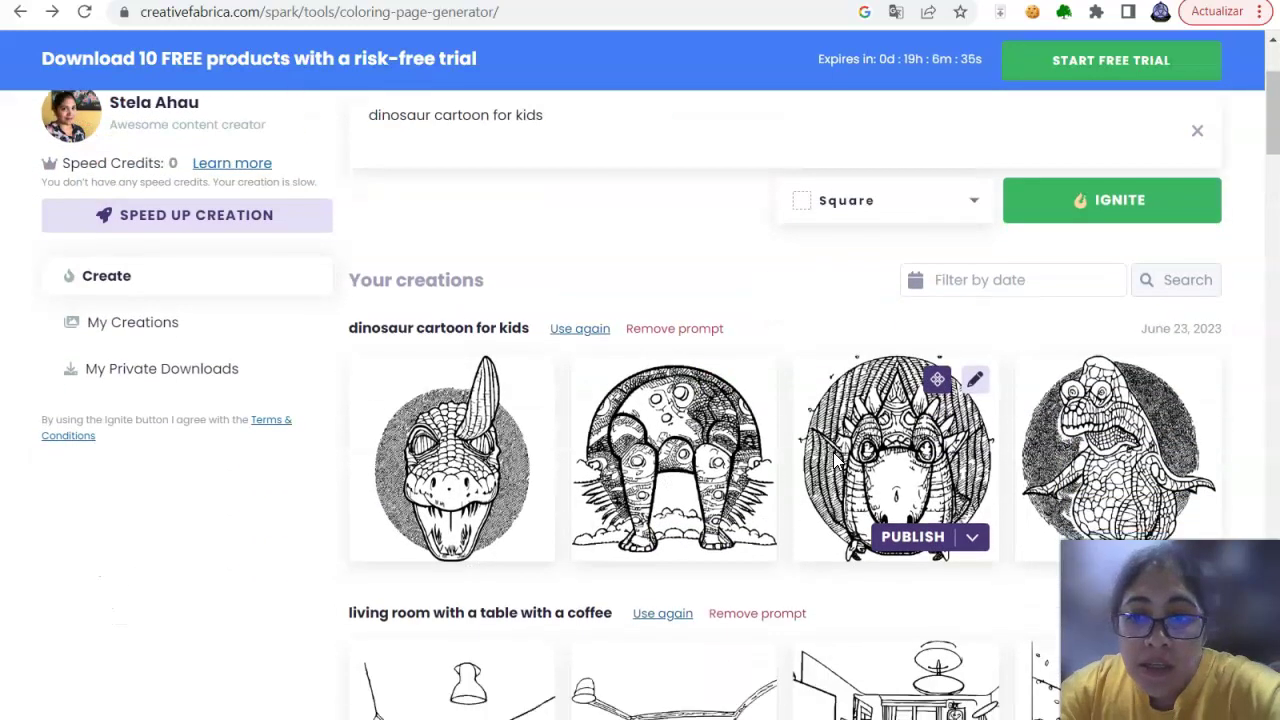
scroll(790, 360, "down", 1)
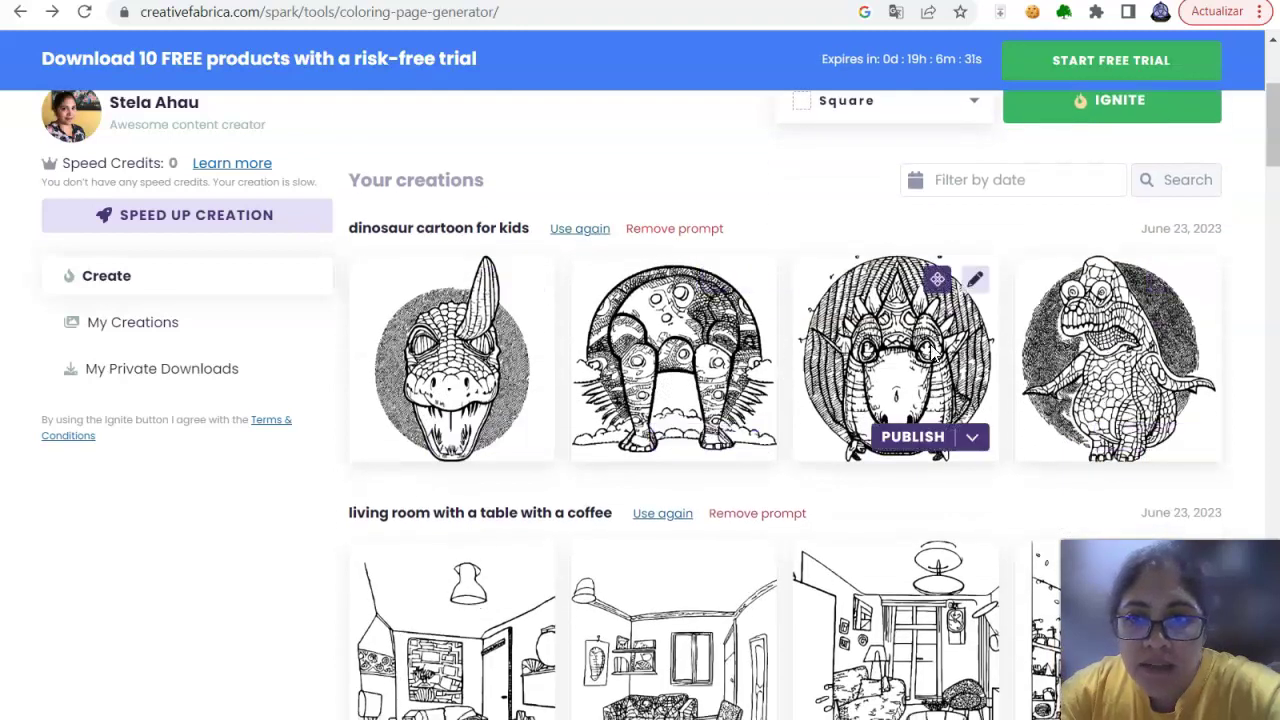
left_click(680, 230)
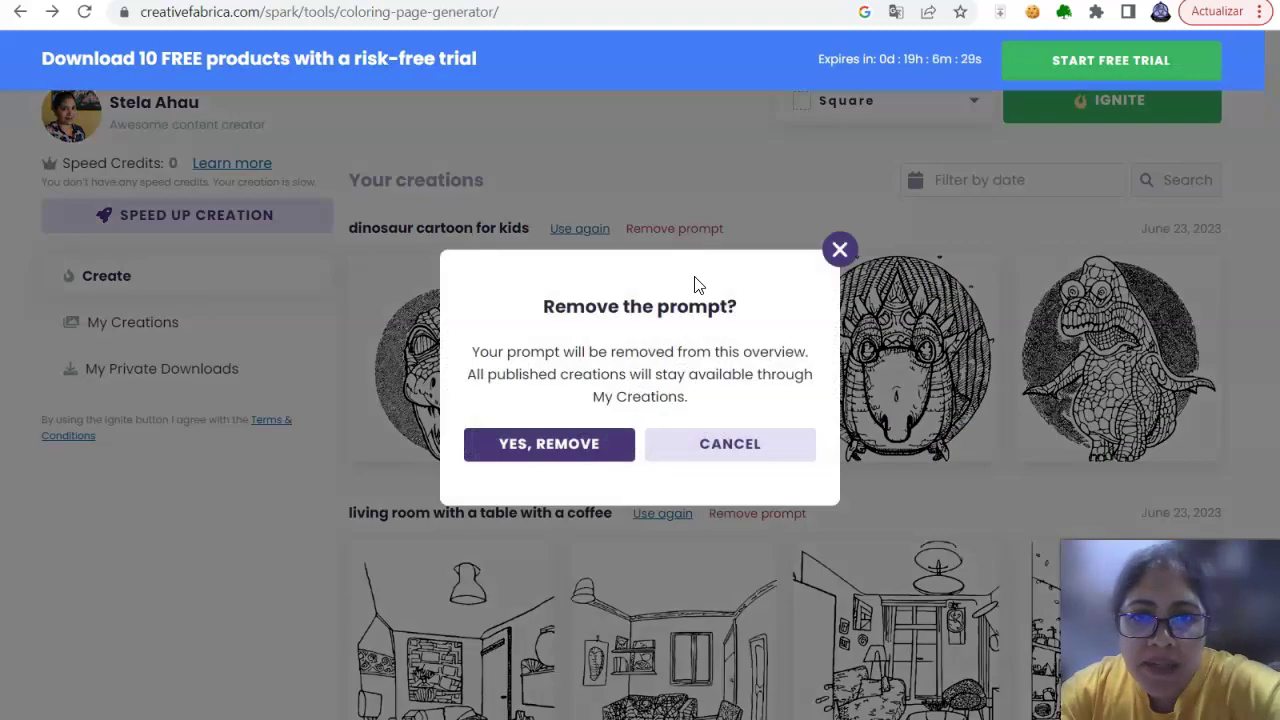
left_click(555, 446)
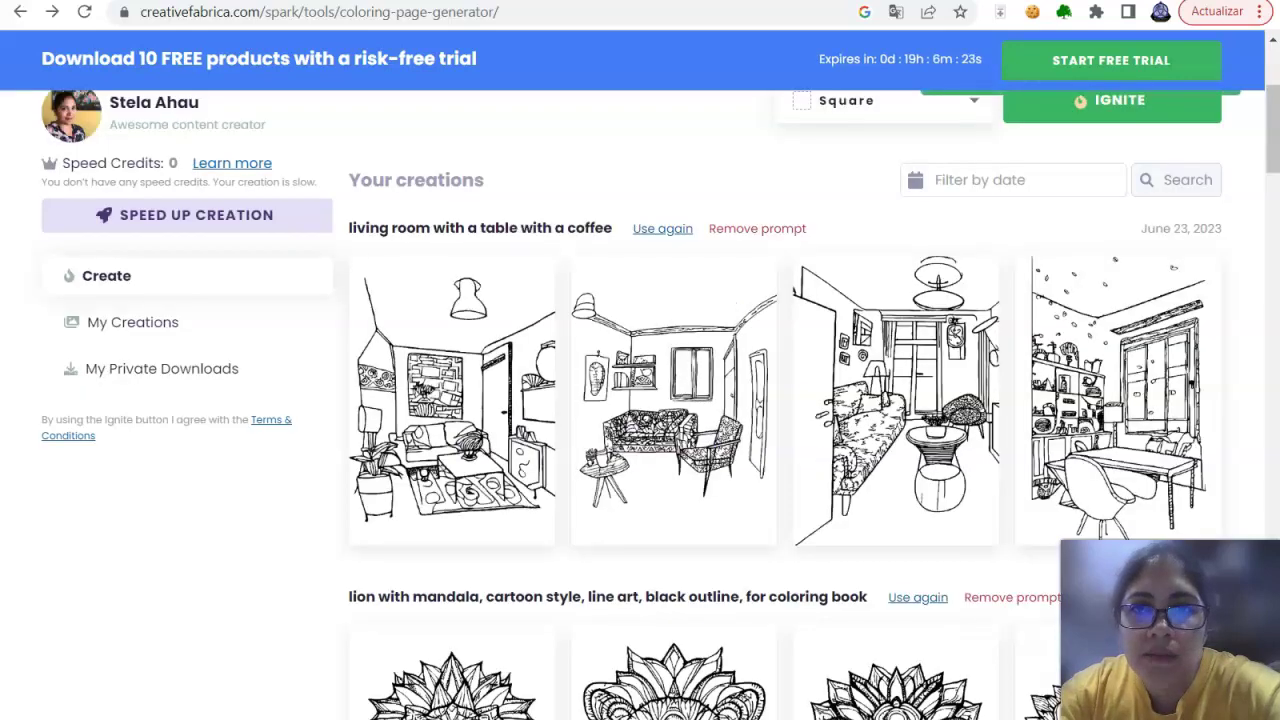
Look through the remaining coloring pages, from the mandala lion and dragon prompts down to the cocker results.
scroll(922, 350, "down", 3)
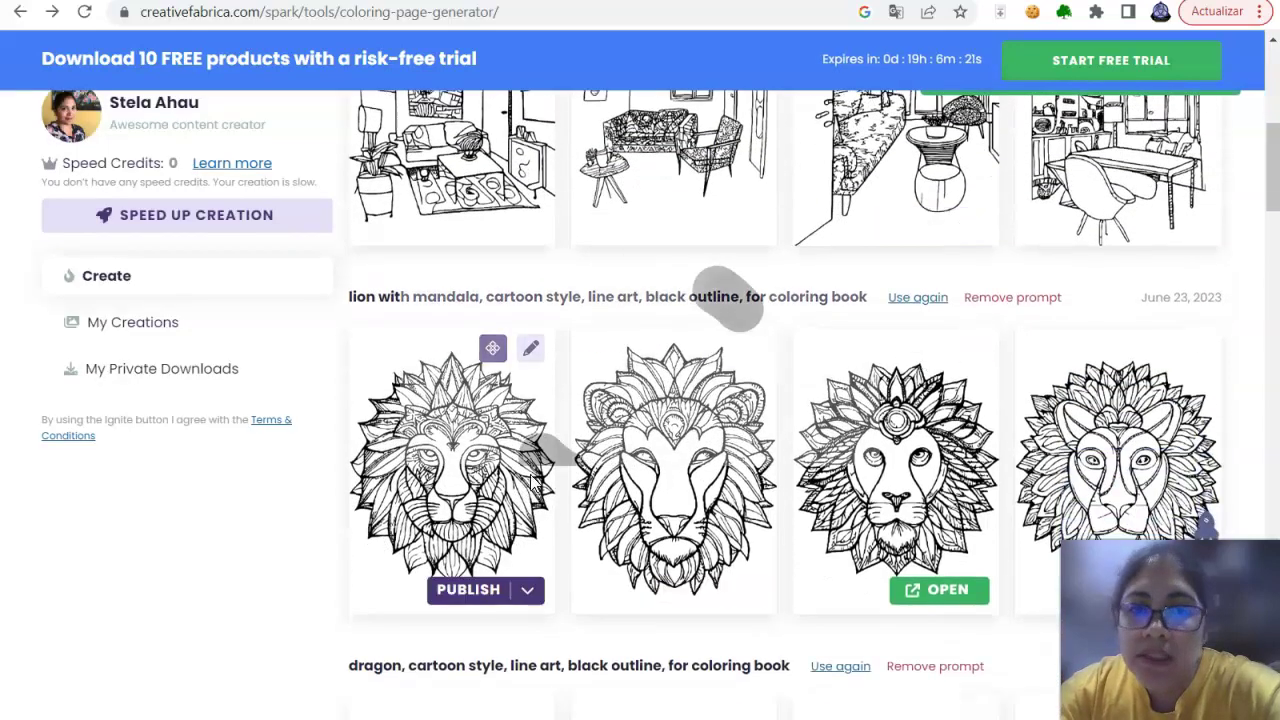
scroll(862, 440, "down", 2)
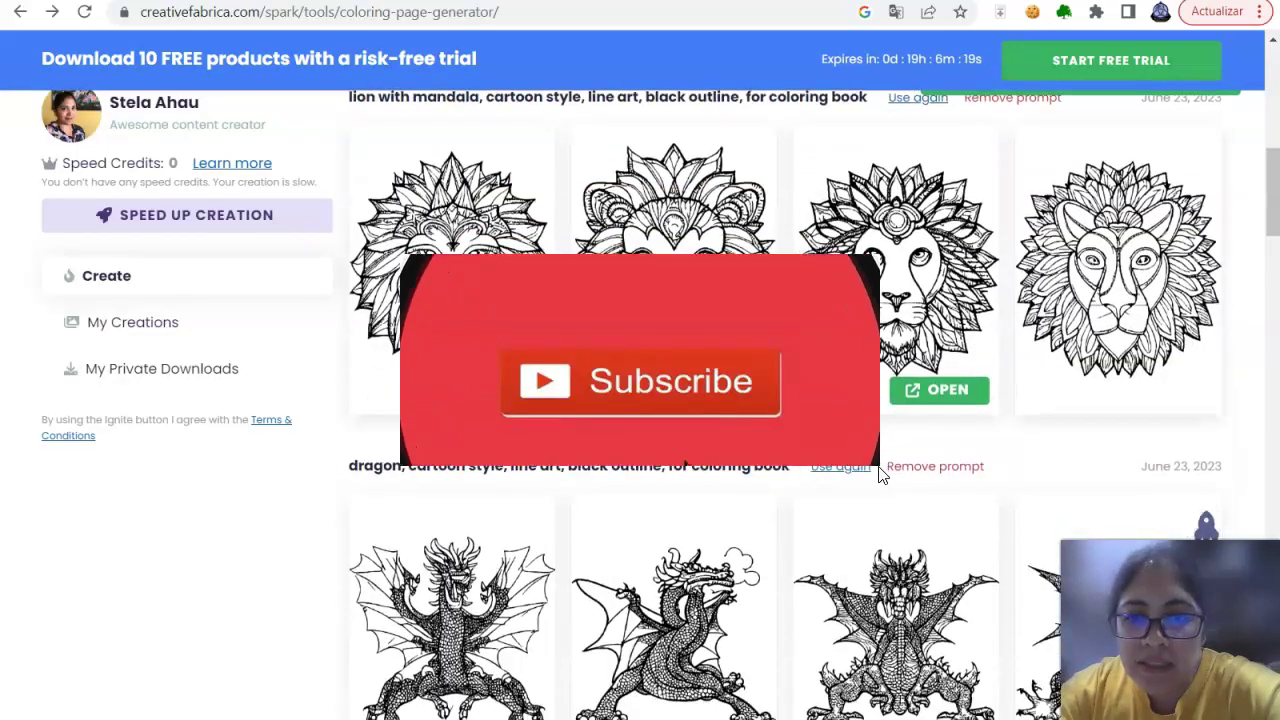
scroll(862, 442, "down", 9)
scroll(915, 343, "up", 3)
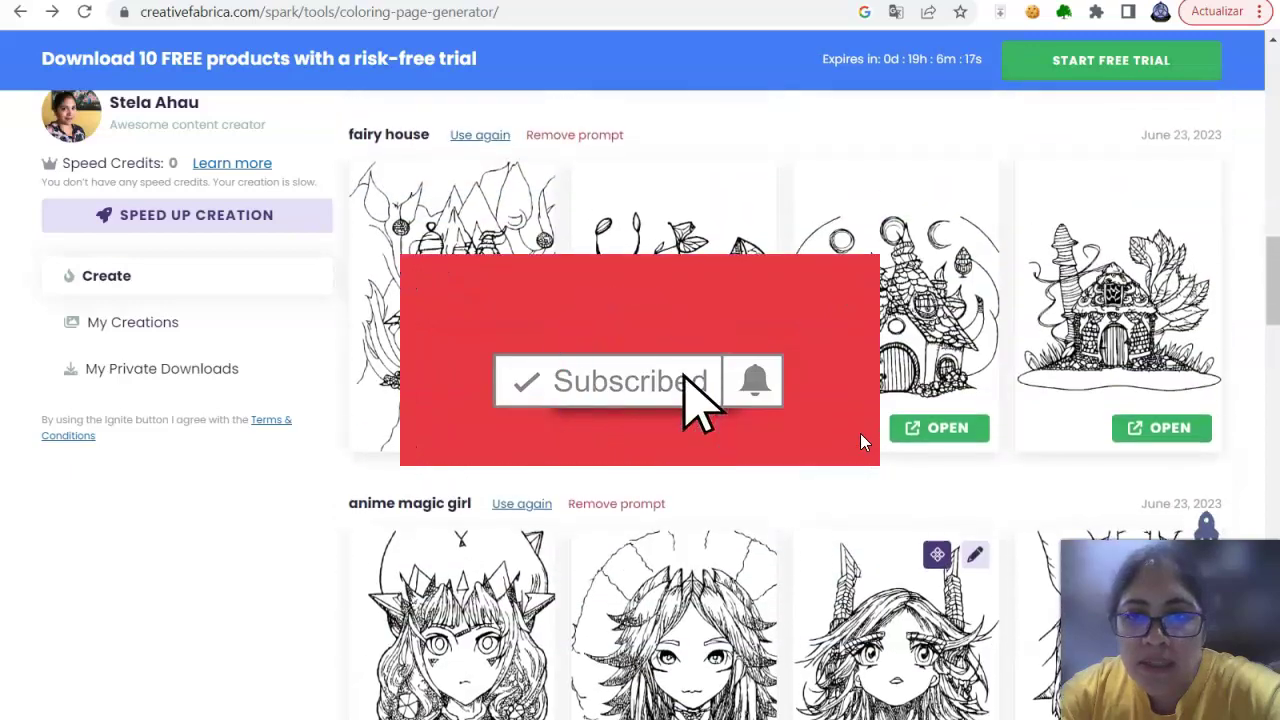
scroll(915, 343, "down", 4)
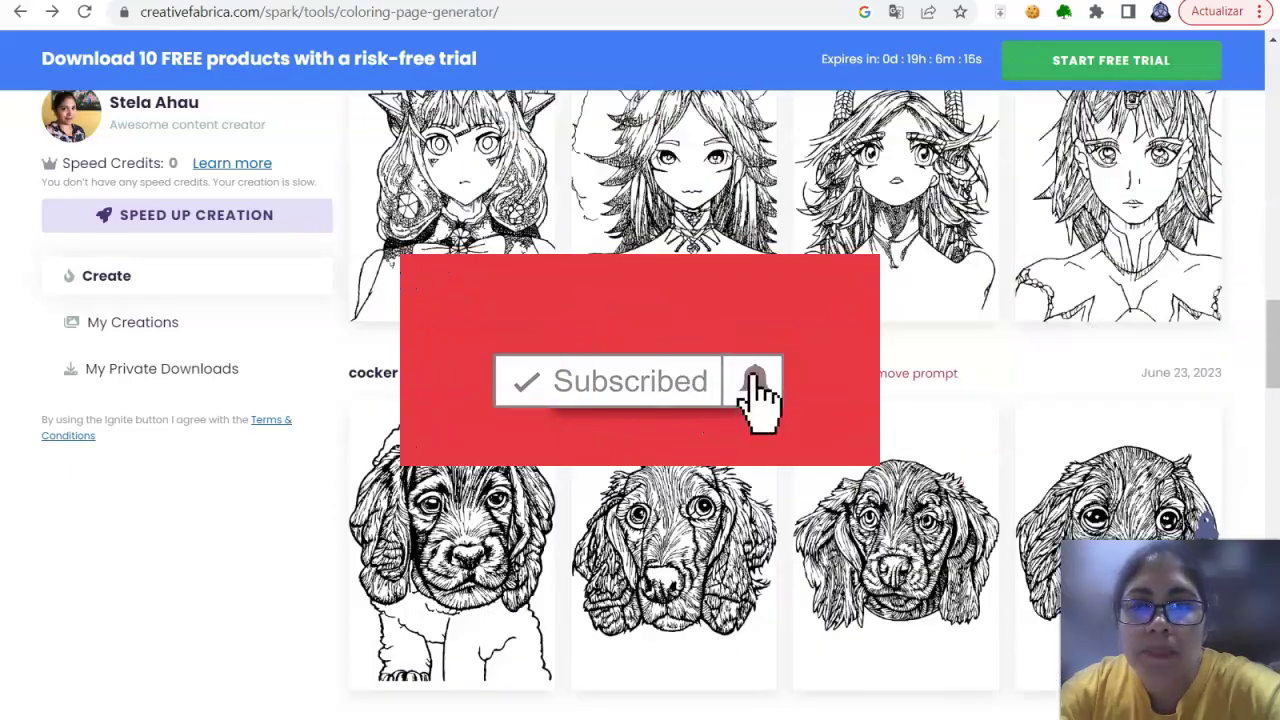
Switch to the already open CF Spark Patterns page and reload it.
left_click(900, 2)
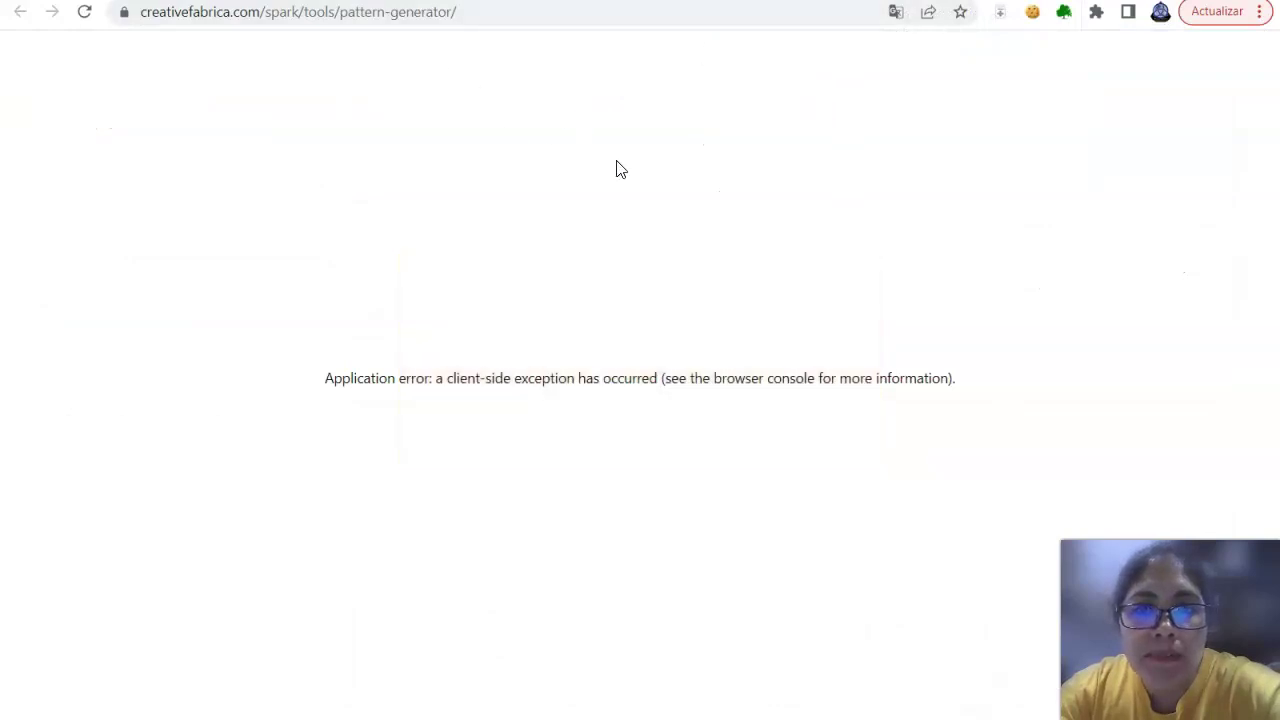
left_click(85, 14)
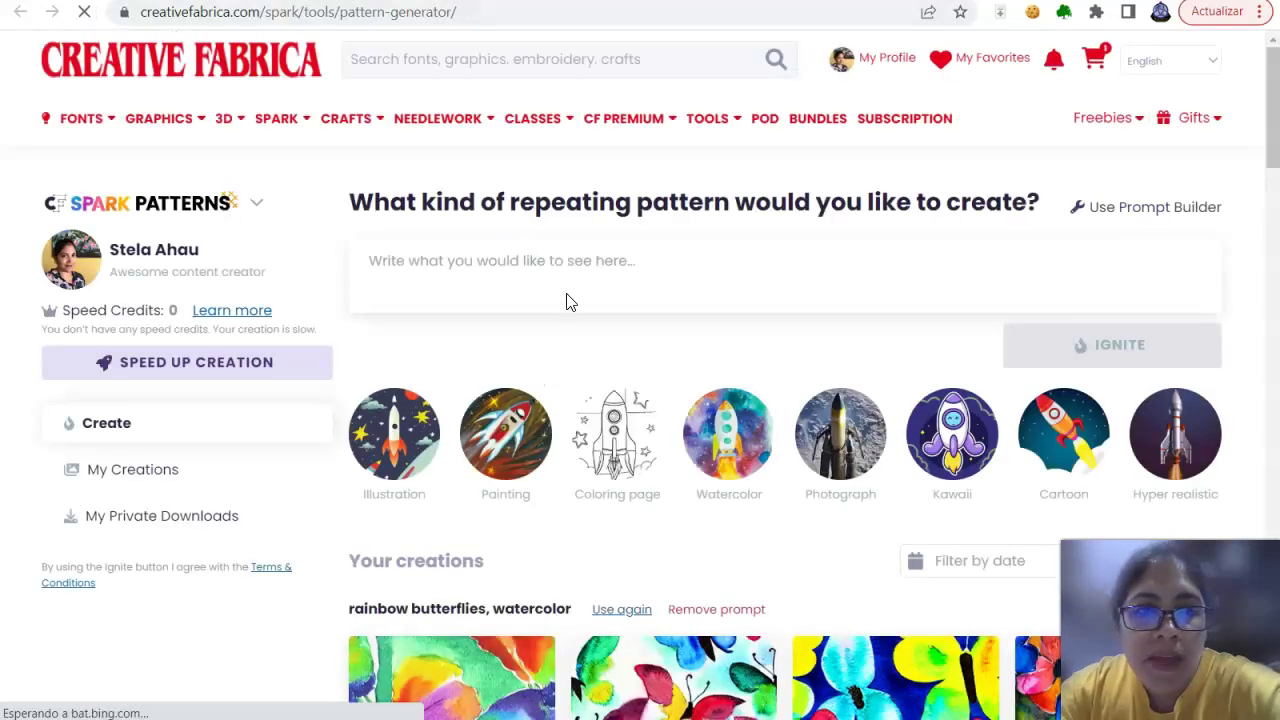
scroll(627, 367, "down", 1)
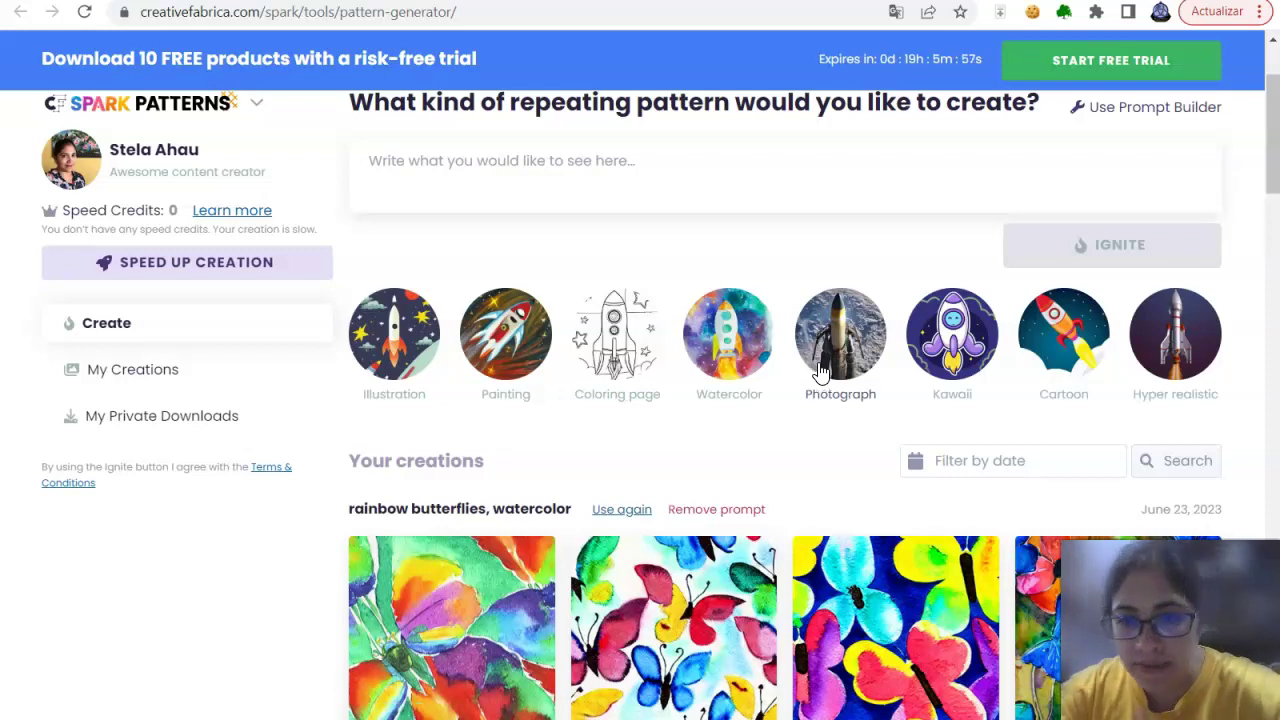
Preview the second "rainbow butterflies, watercolor" pattern zoomed out to check its repeat, and close the preview without publishing.
scroll(850, 485, "down", 1)
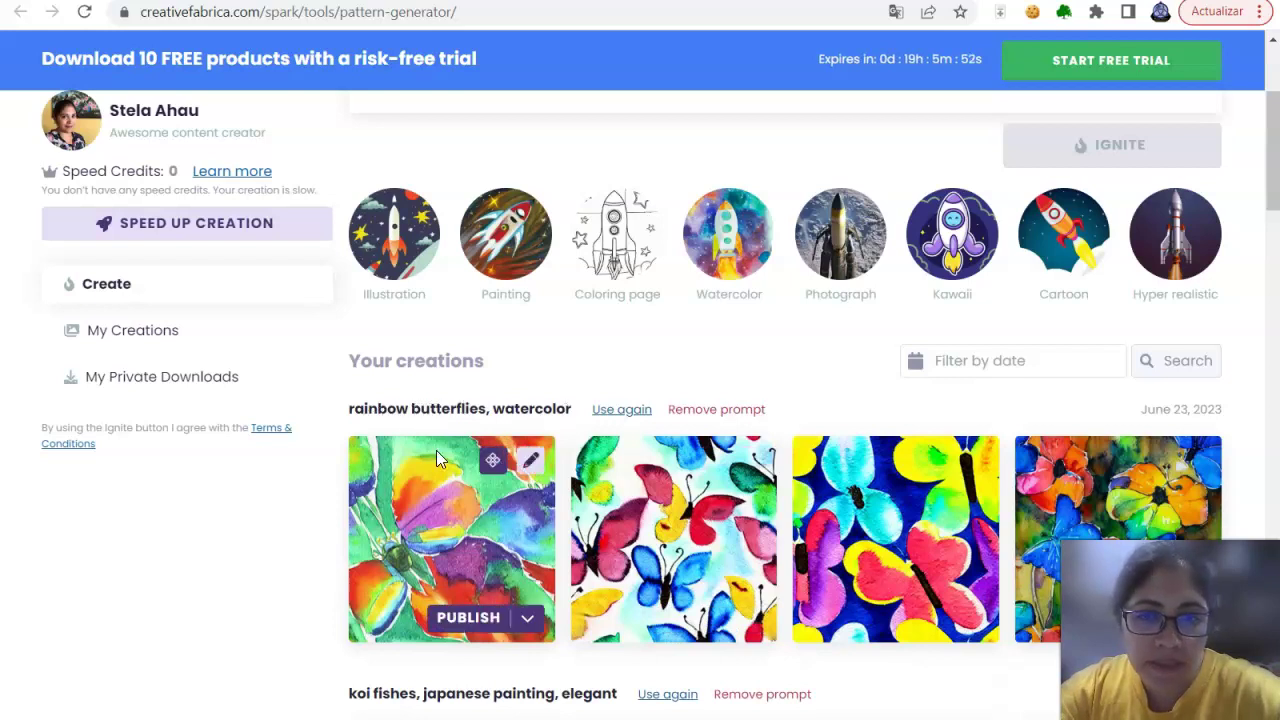
scroll(790, 424, "down", 1)
scroll(790, 424, "down", 2)
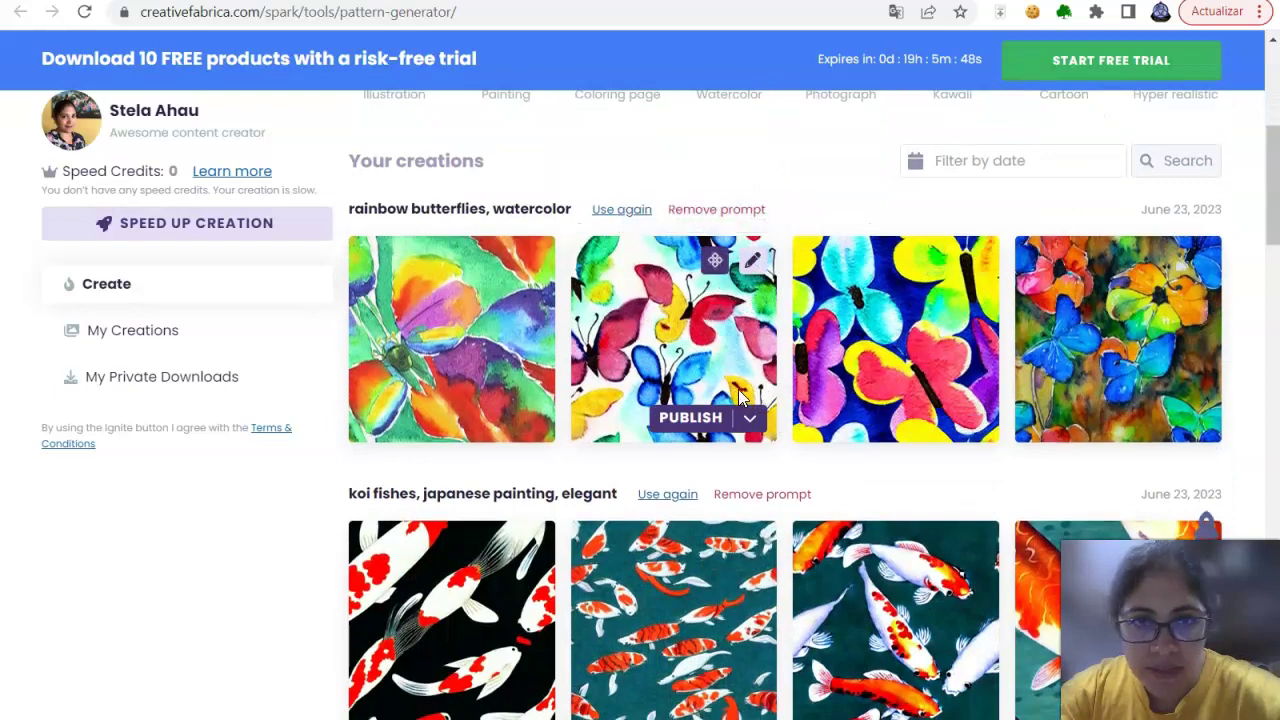
left_click(759, 263)
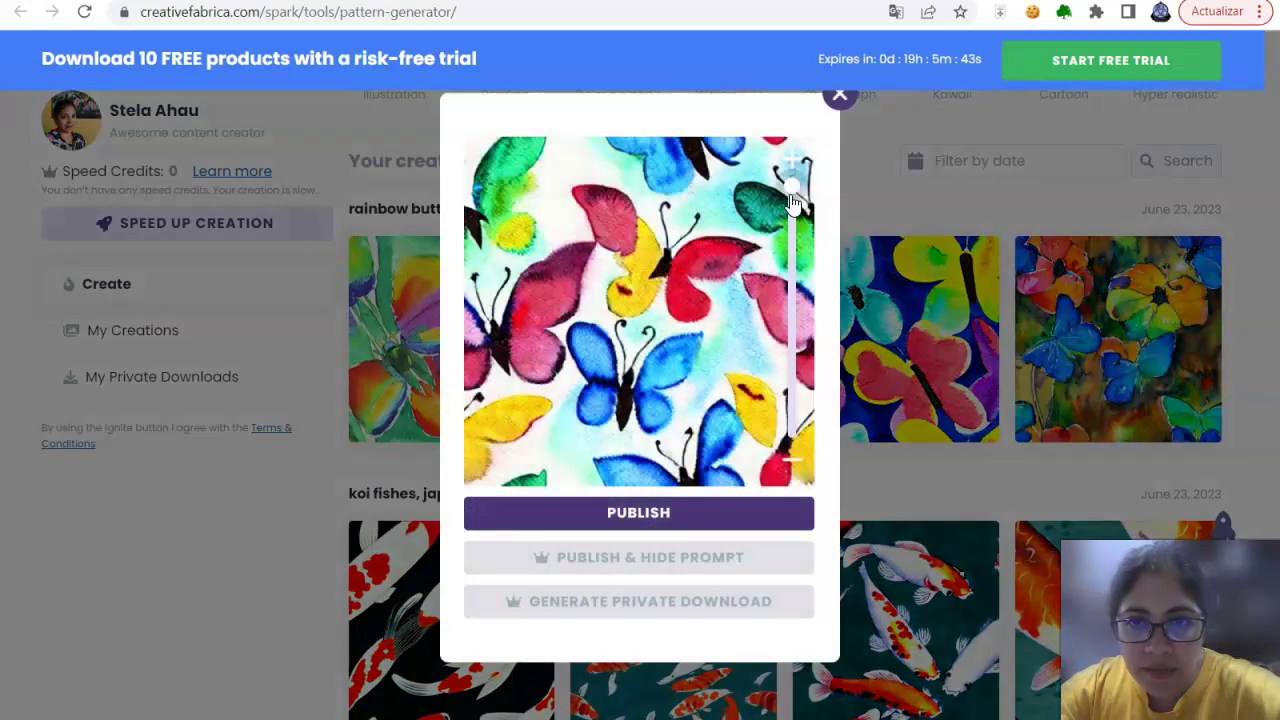
left_click_drag(790, 195, 775, 455)
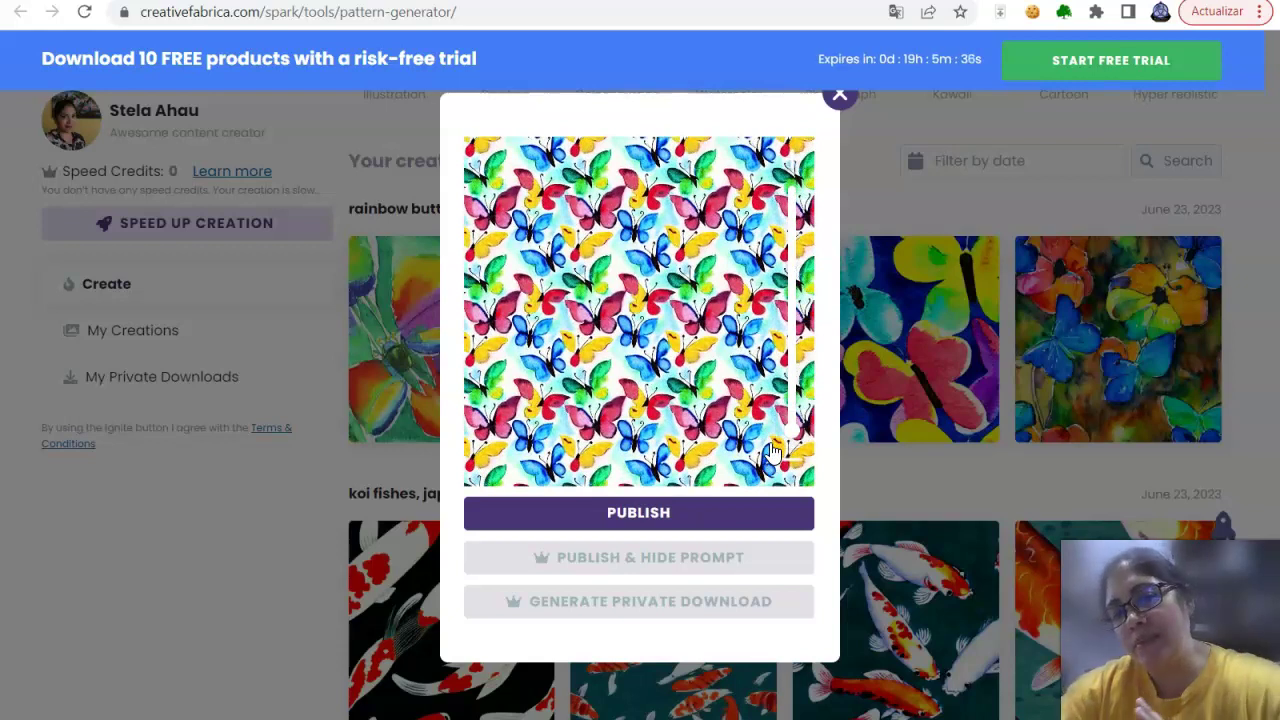
mouse_move(775, 450)
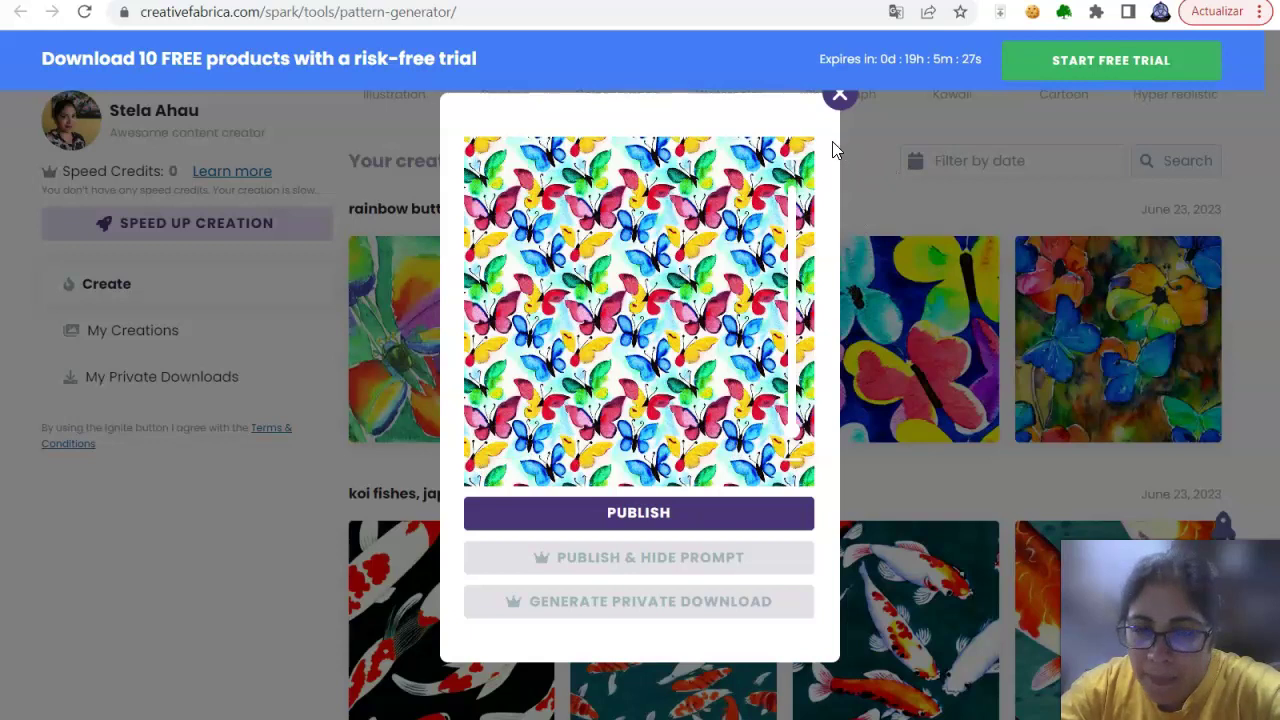
mouse_move(792, 438)
left_mouse_down()
mouse_move(793, 188)
mouse_move(790, 462)
left_mouse_up()
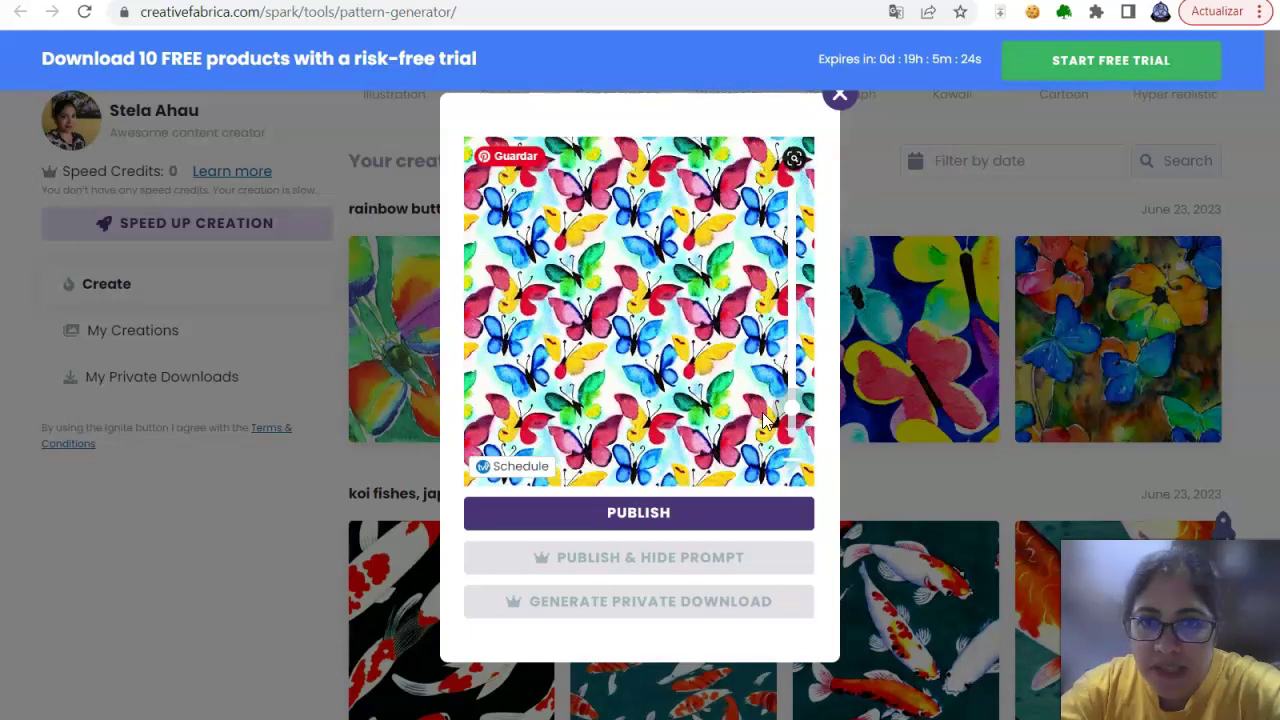
left_click(839, 97)
Preview the third "koi fishes, japanese painting, elegant" pattern zoomed out as a repeat, and close it without publishing.
scroll(890, 518, "down", 3)
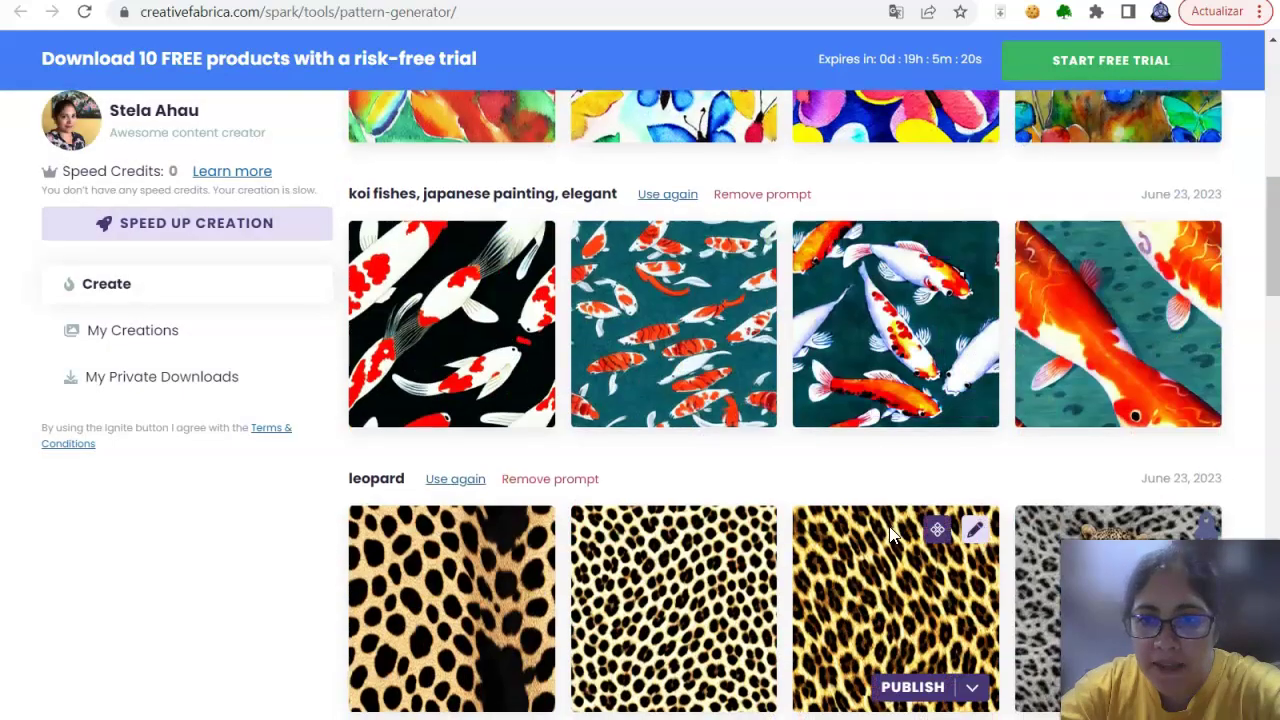
left_click(976, 246)
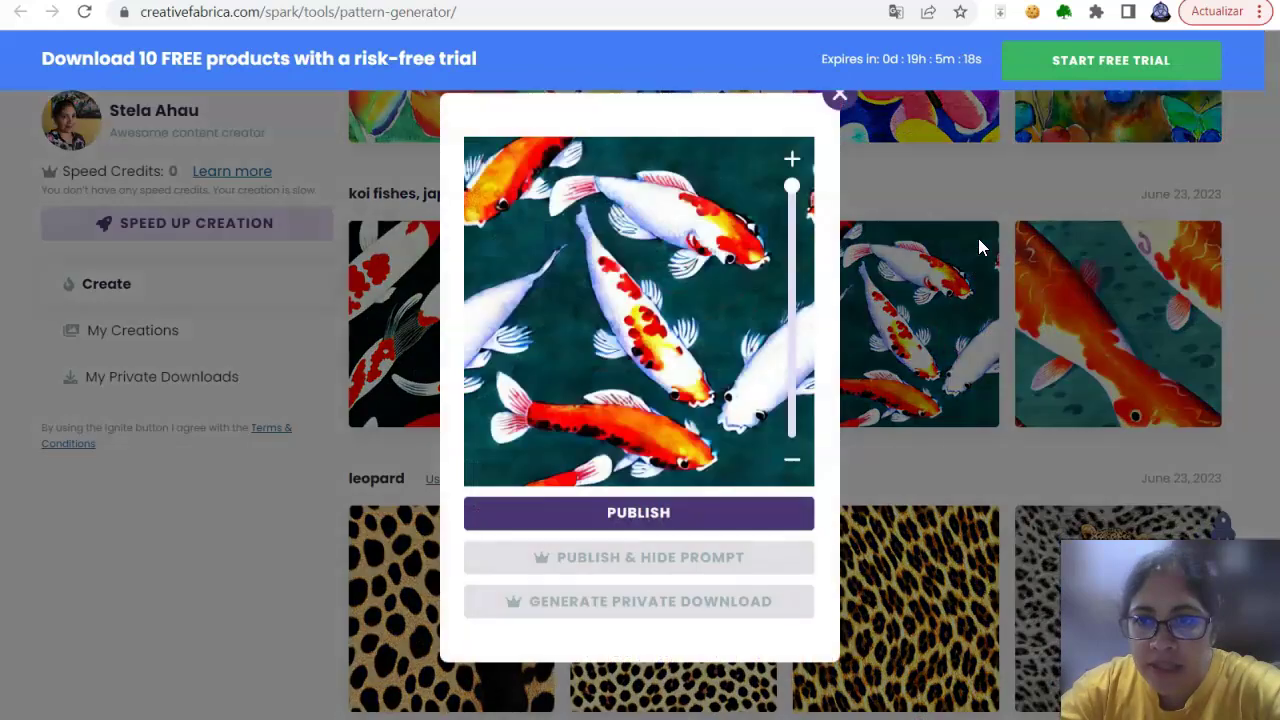
left_click(796, 212)
left_click_drag(798, 222, 792, 440)
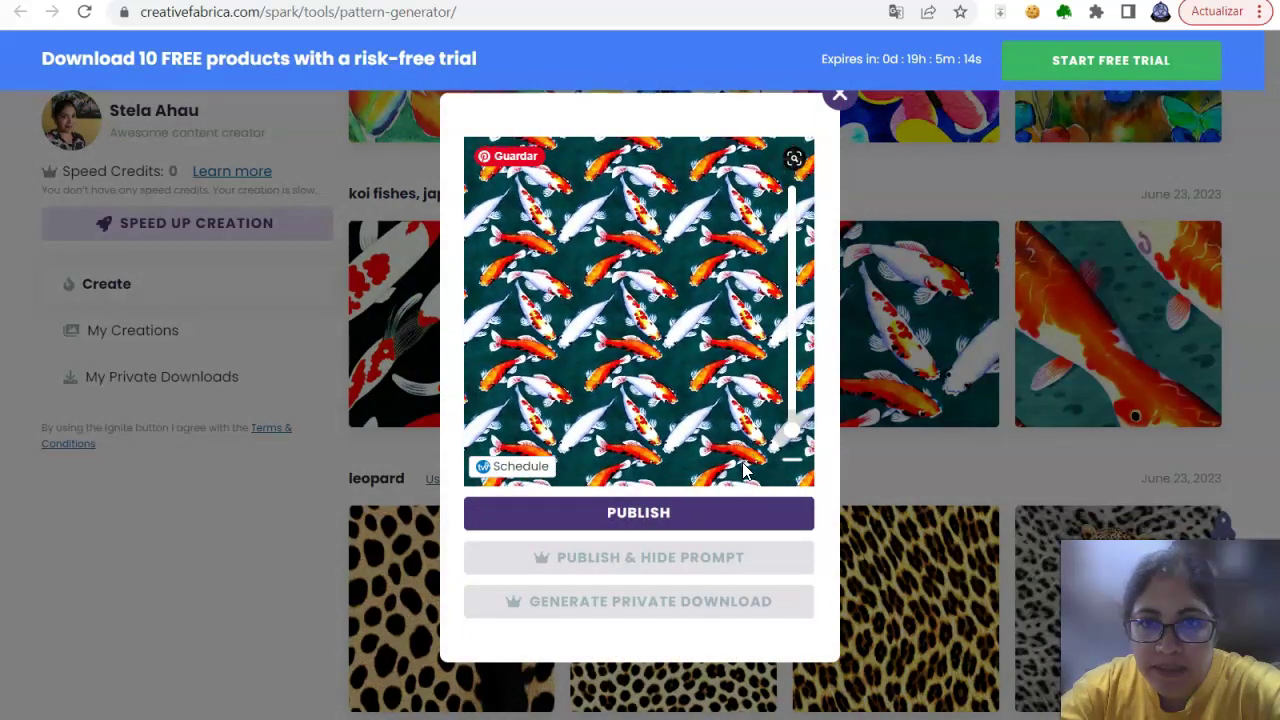
left_click(840, 94)
Preview the second "leopard" pattern zoomed out as a repeat, and close it without publishing.
scroll(980, 349, "down", 3)
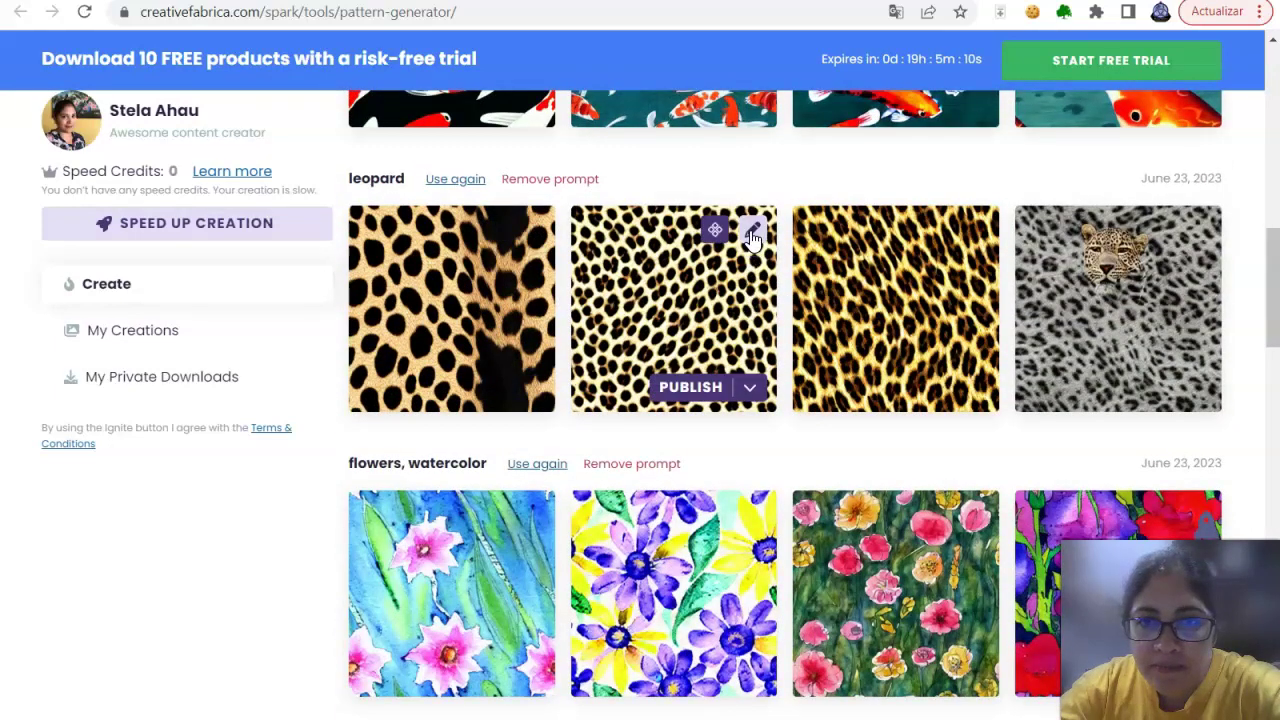
left_click(752, 238)
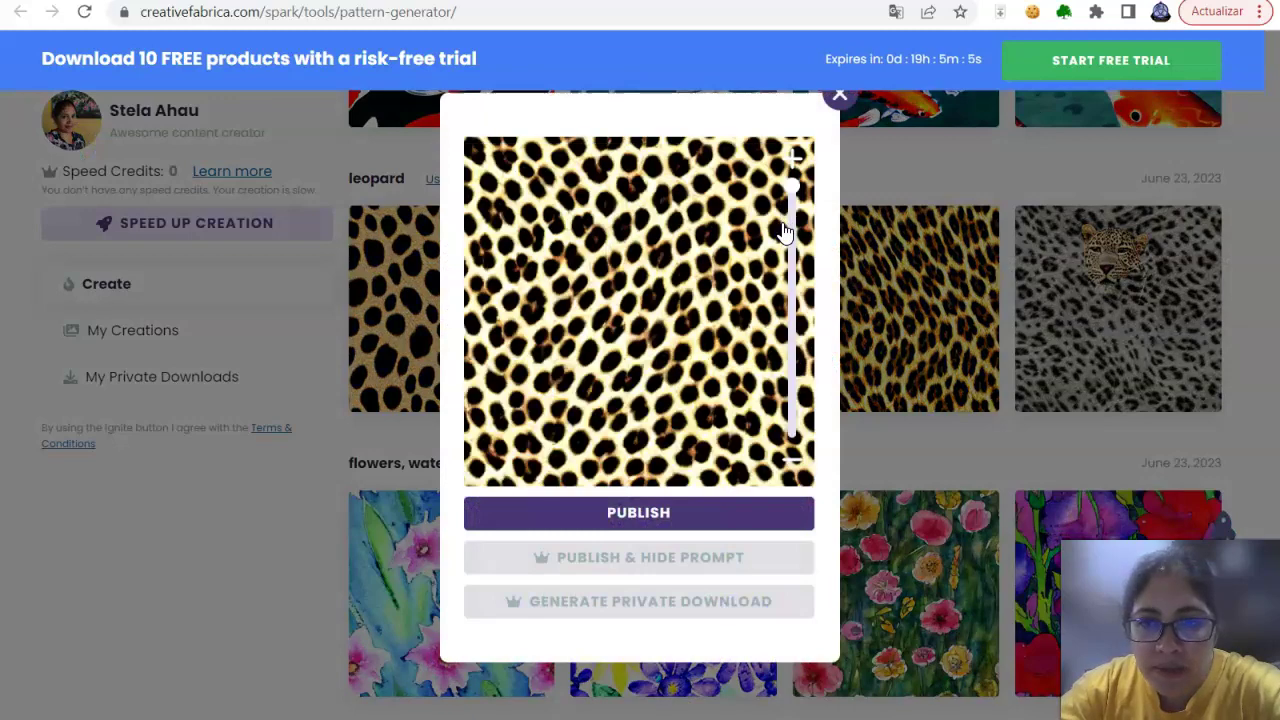
left_click_drag(792, 262, 791, 430)
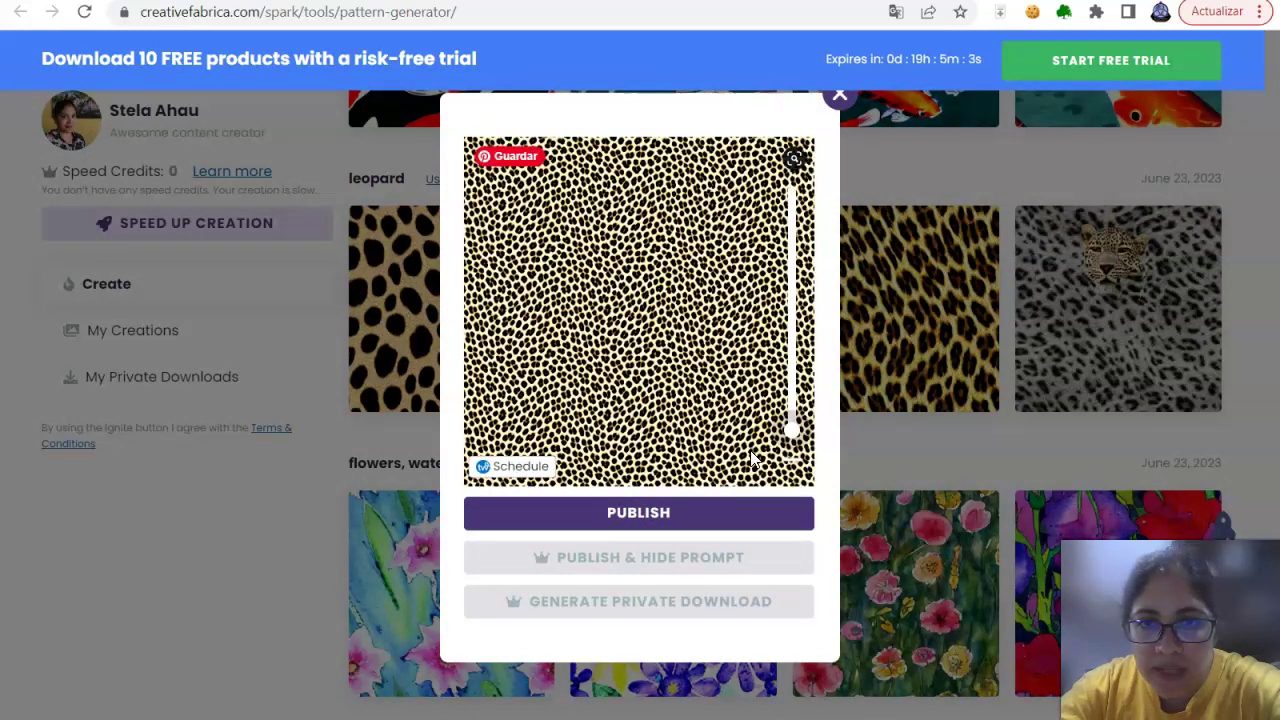
left_click(840, 96)
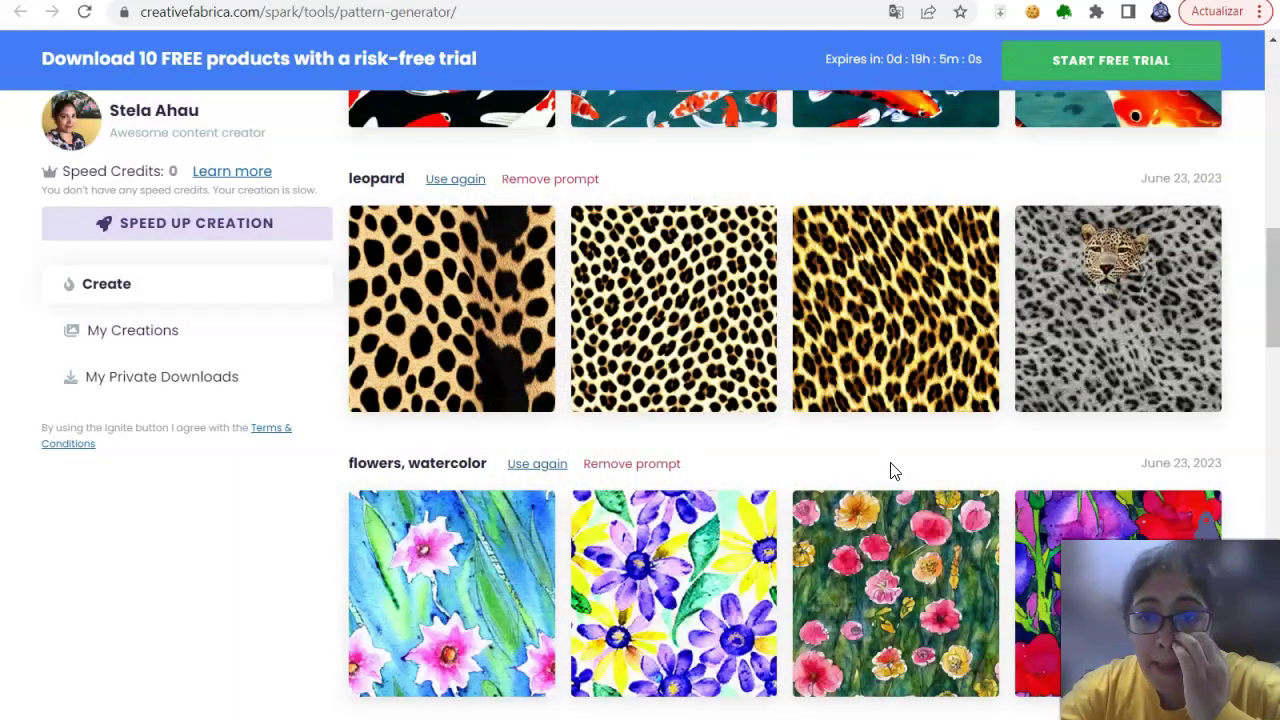
Preview the first "flowers, watercolor" pattern zoomed out as a repeat, and close it without publishing.
scroll(893, 470, "down", 3)
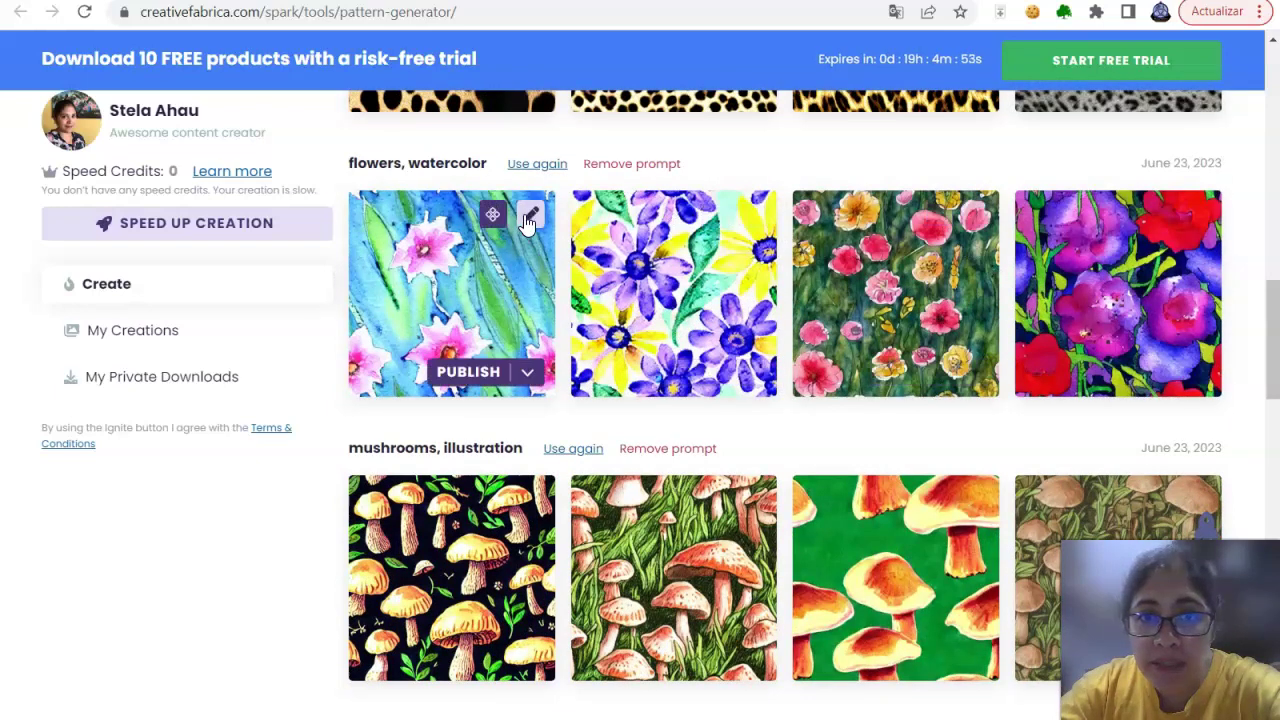
left_click(528, 217)
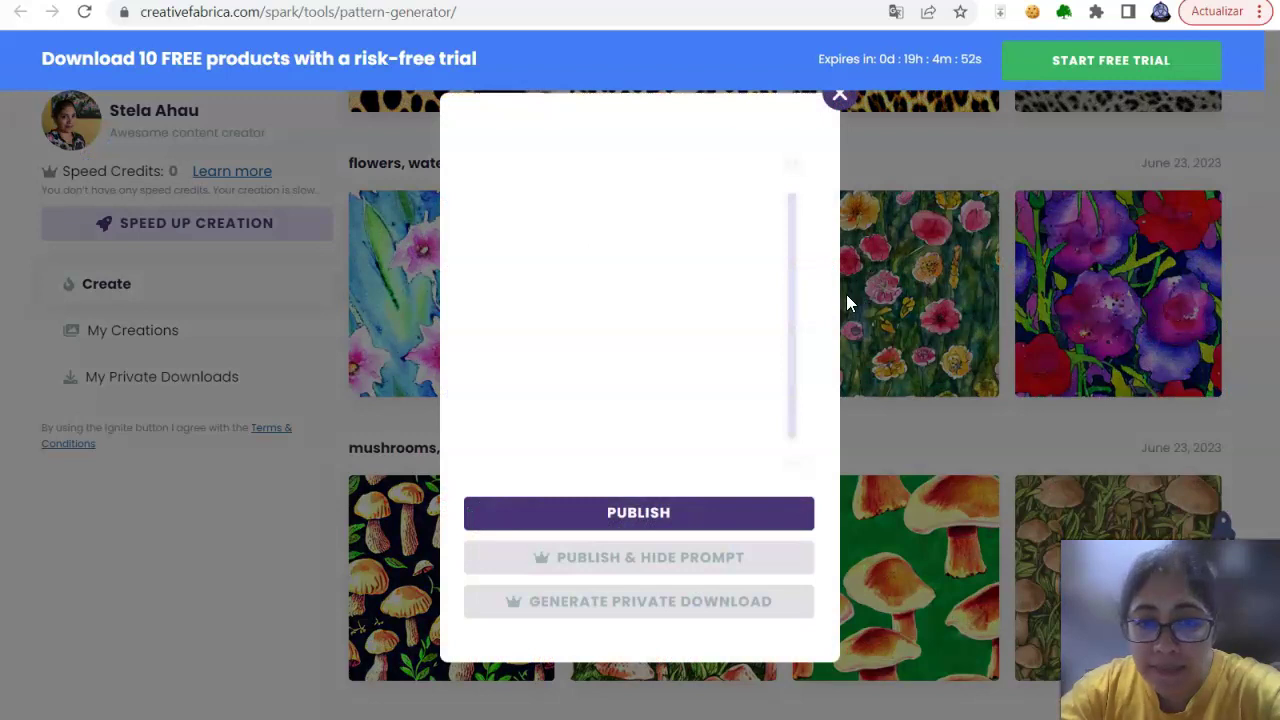
left_click_drag(800, 207, 780, 470)
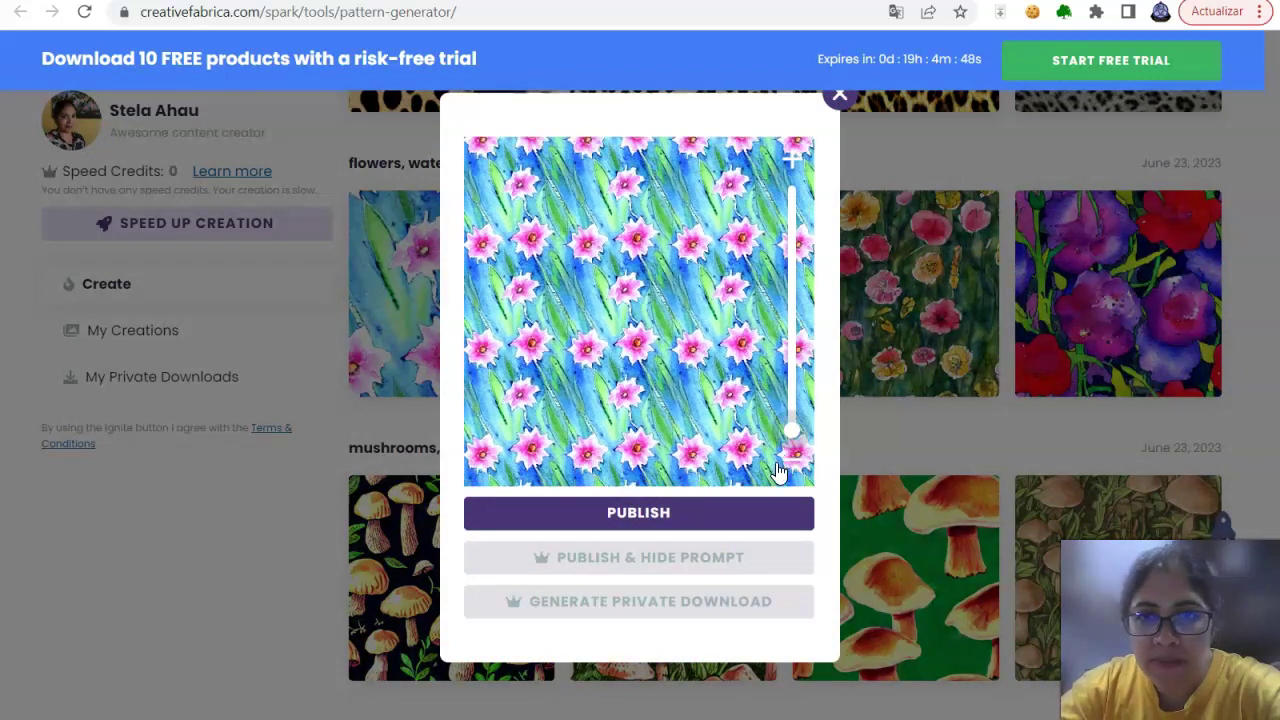
left_click(840, 97)
Zoom out the first "mushrooms, illustration" pattern to a small repeat and publish it.
scroll(900, 300, "down", 2)
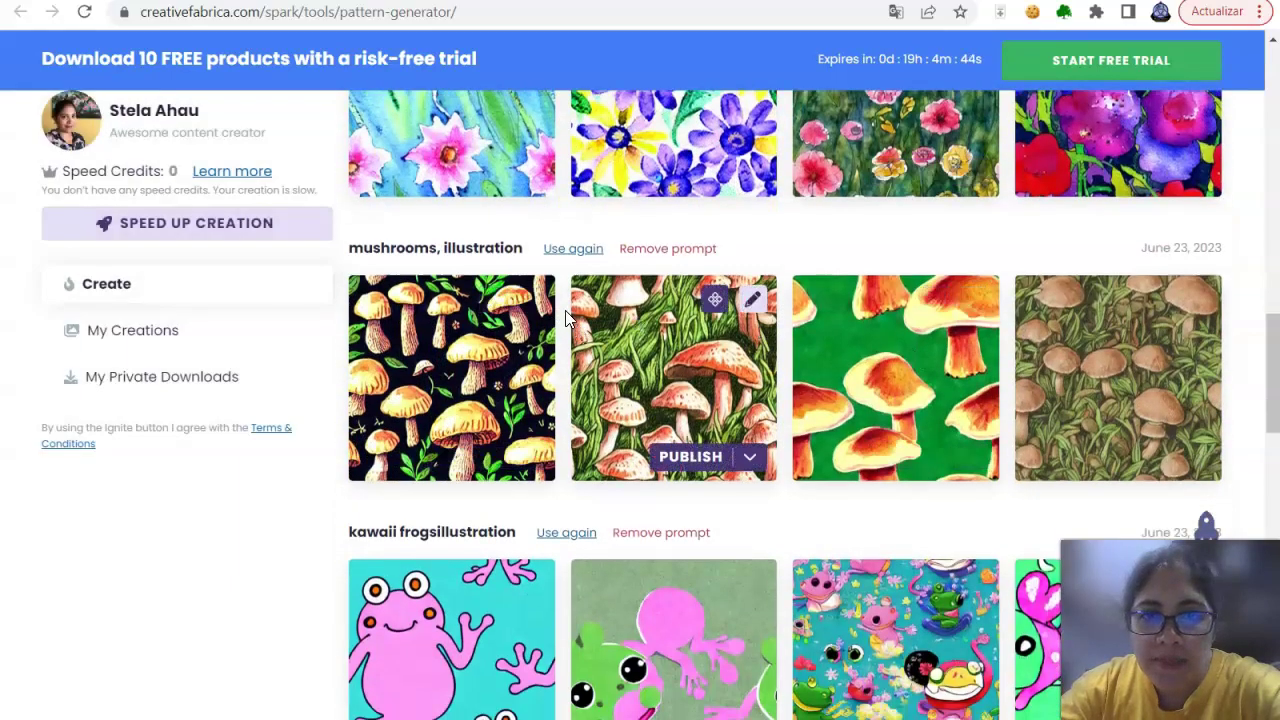
left_click(533, 300)
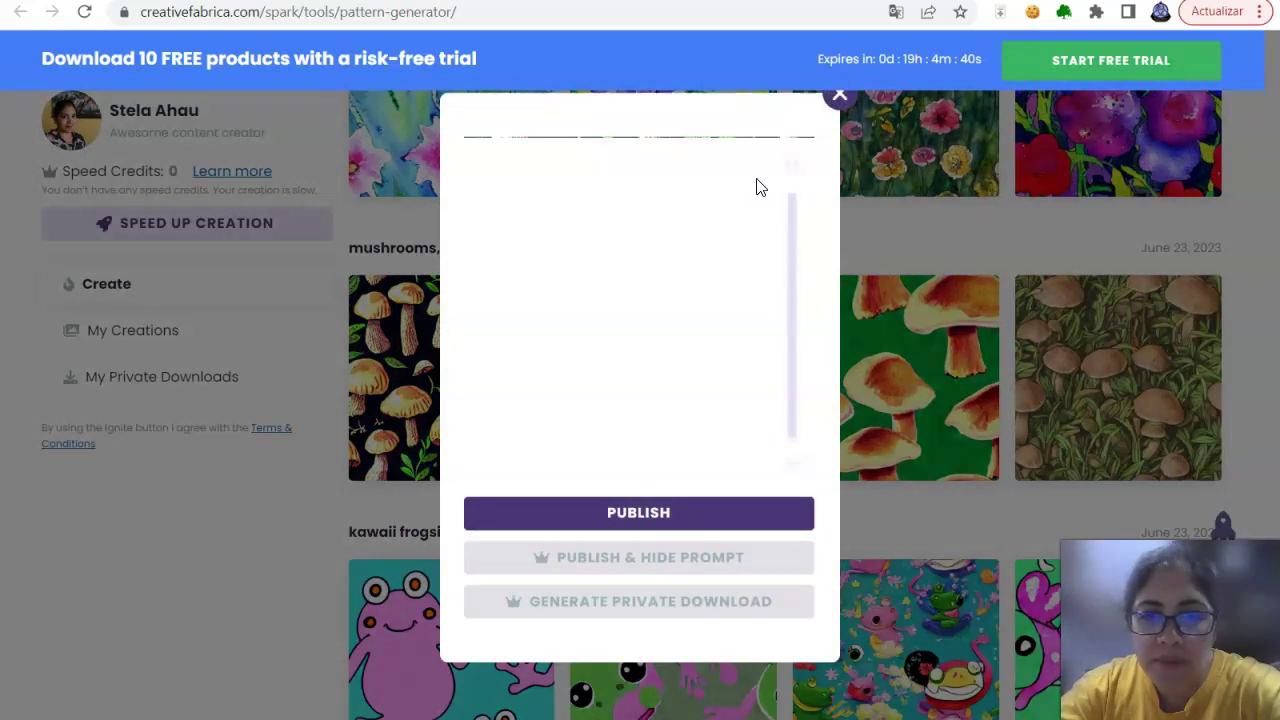
left_click_drag(791, 162, 780, 484)
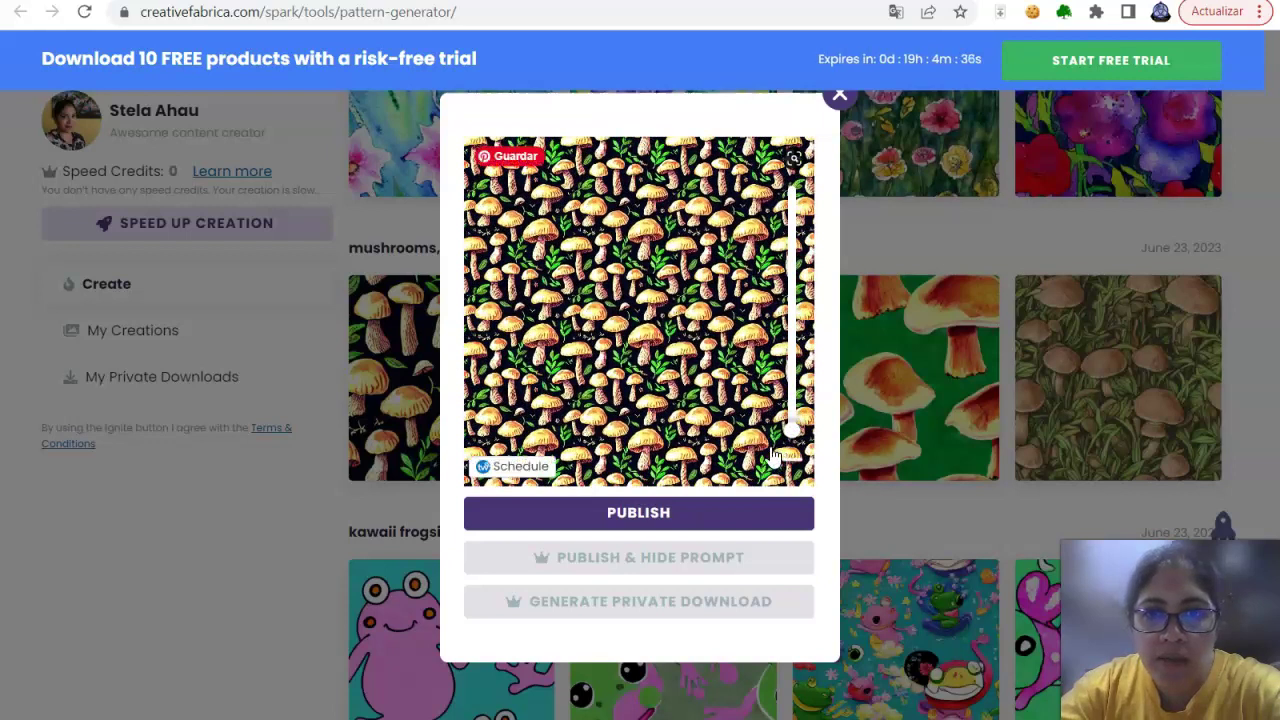
left_click(660, 522)
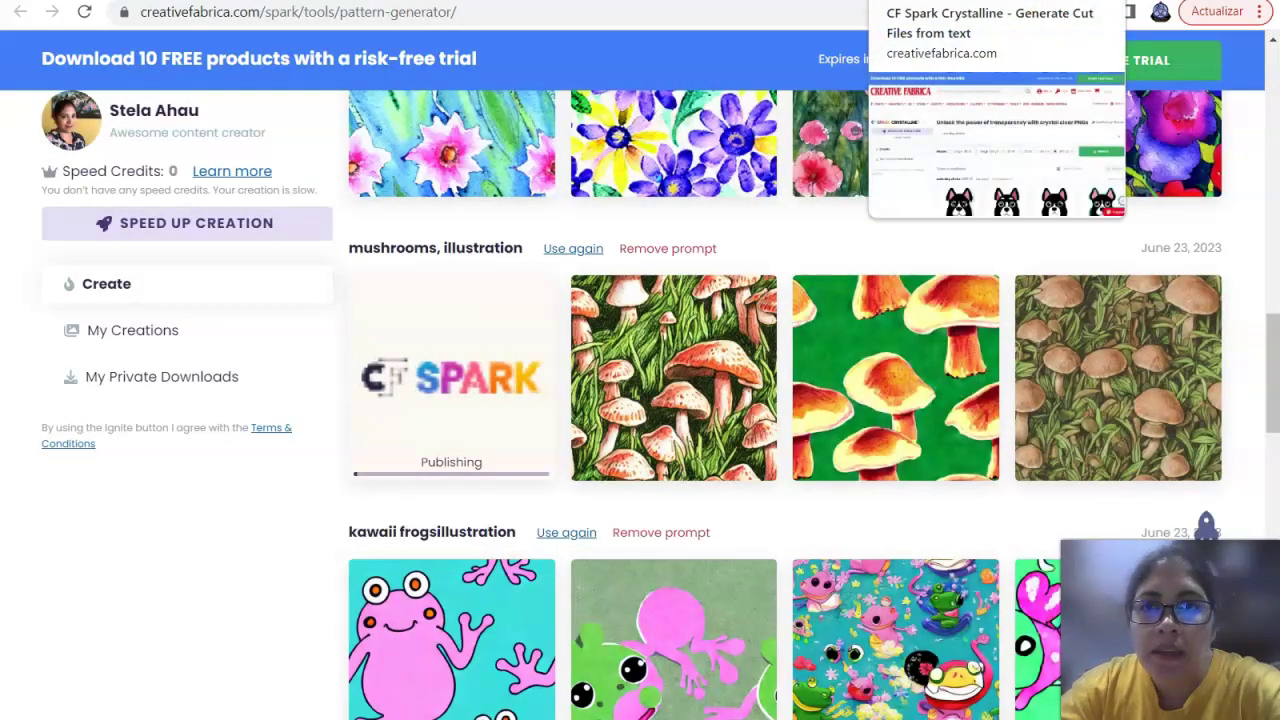
Switch to the already open CF Spark Crystalline page.
key("ctrl+Tab")
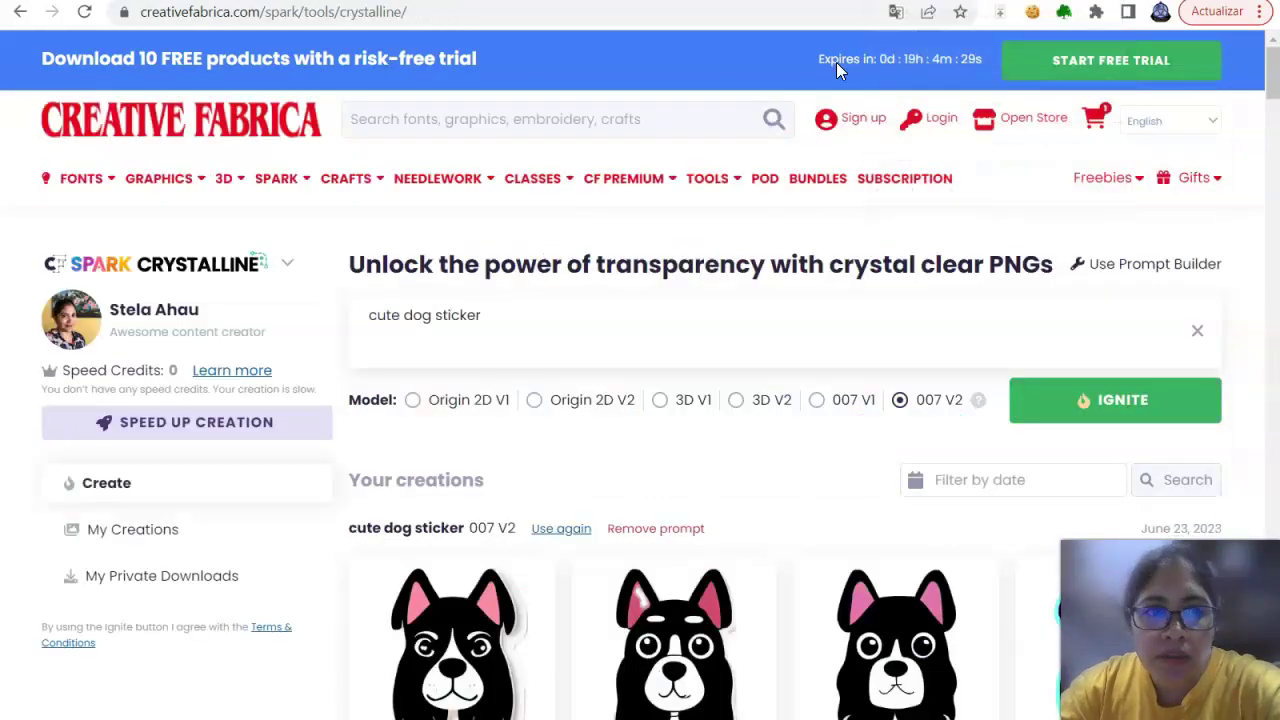
Check the list of available CF Spark tools, then highlight the "cute dog sticker" prompt above the model options.
left_click(186, 279)
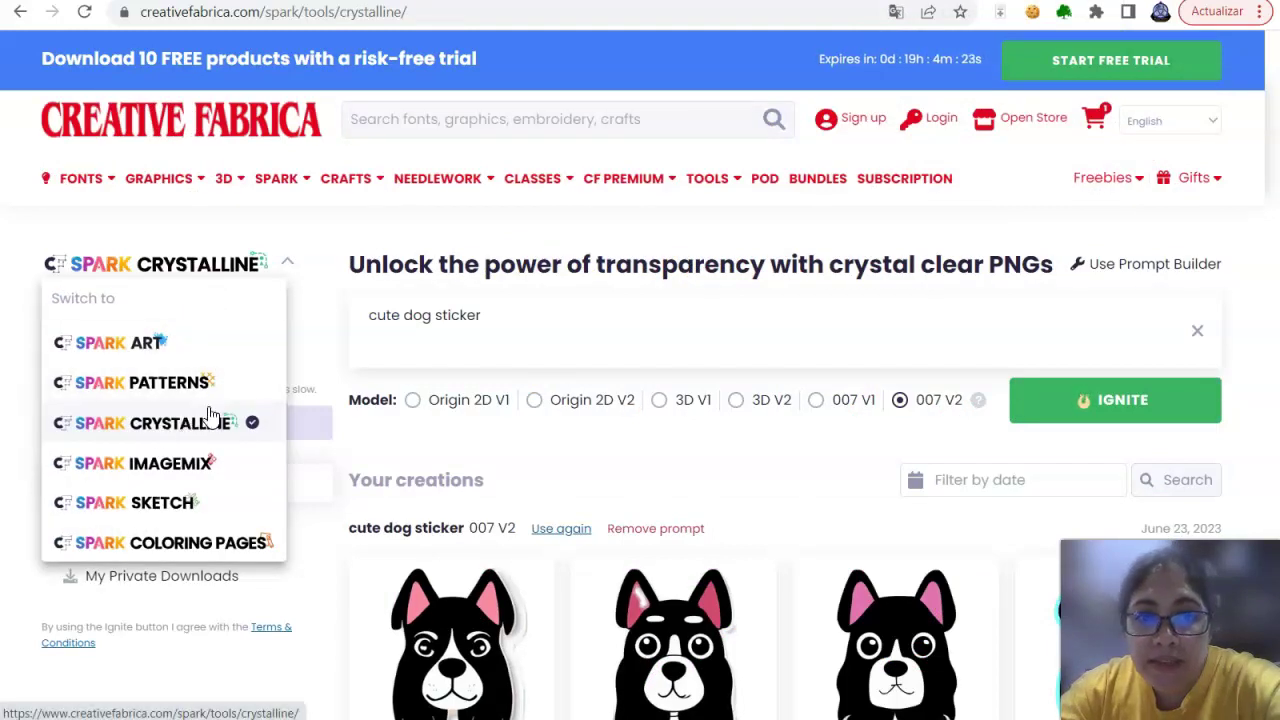
left_click(703, 340)
scroll(705, 333, "down", 1)
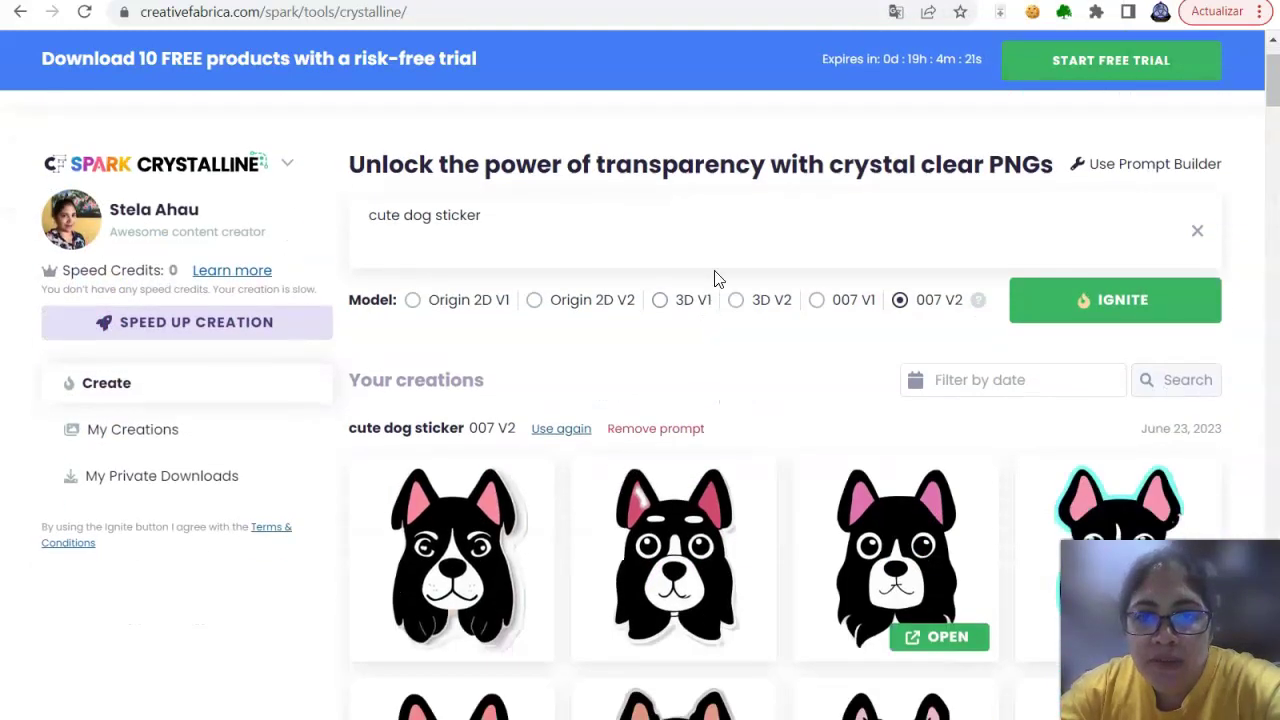
left_click_drag(508, 215, 402, 220)
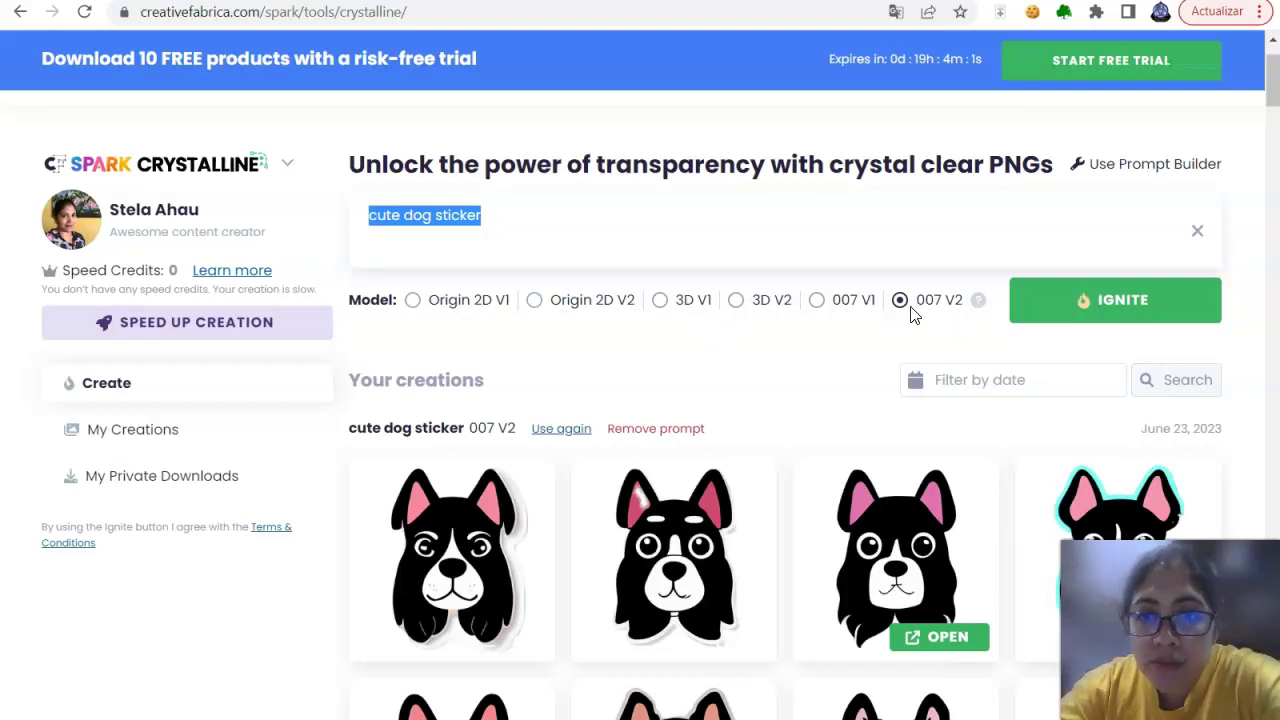
Examine the "cute dog sticker" images generated with the 007 V2, 3D V2 and 3D V1 models.
scroll(905, 360, "down", 1)
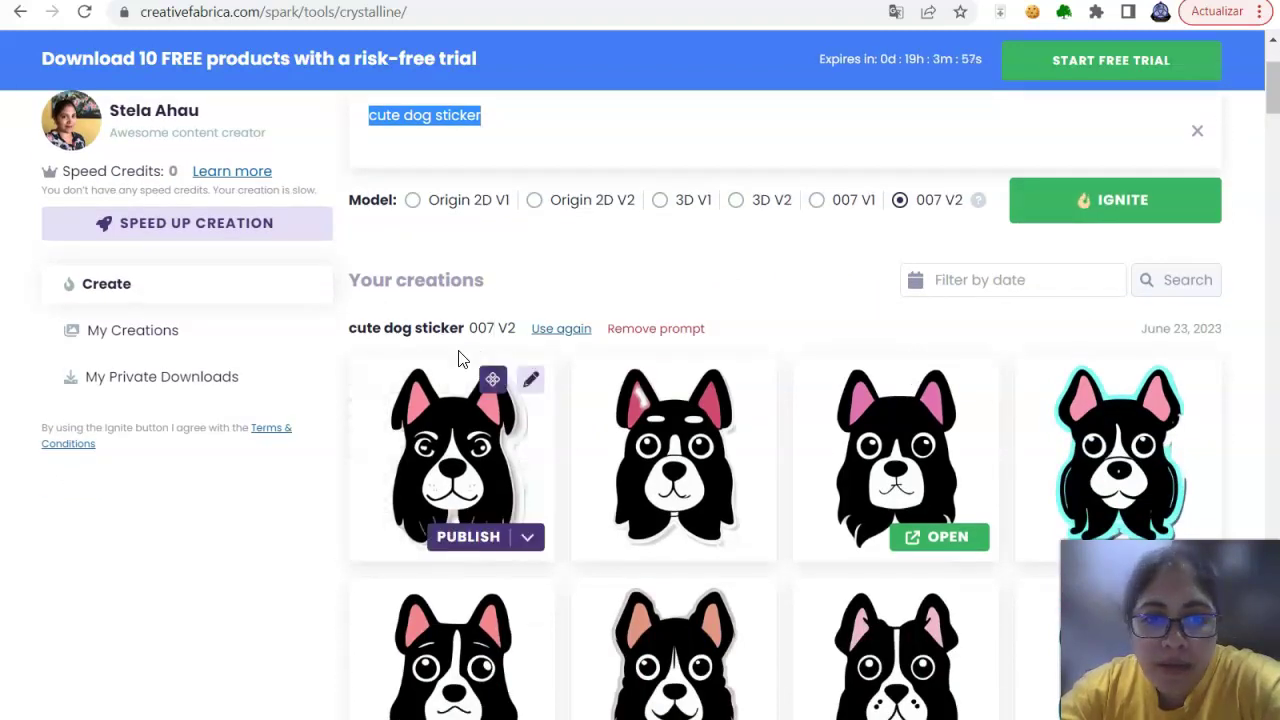
scroll(460, 358, "down", 1)
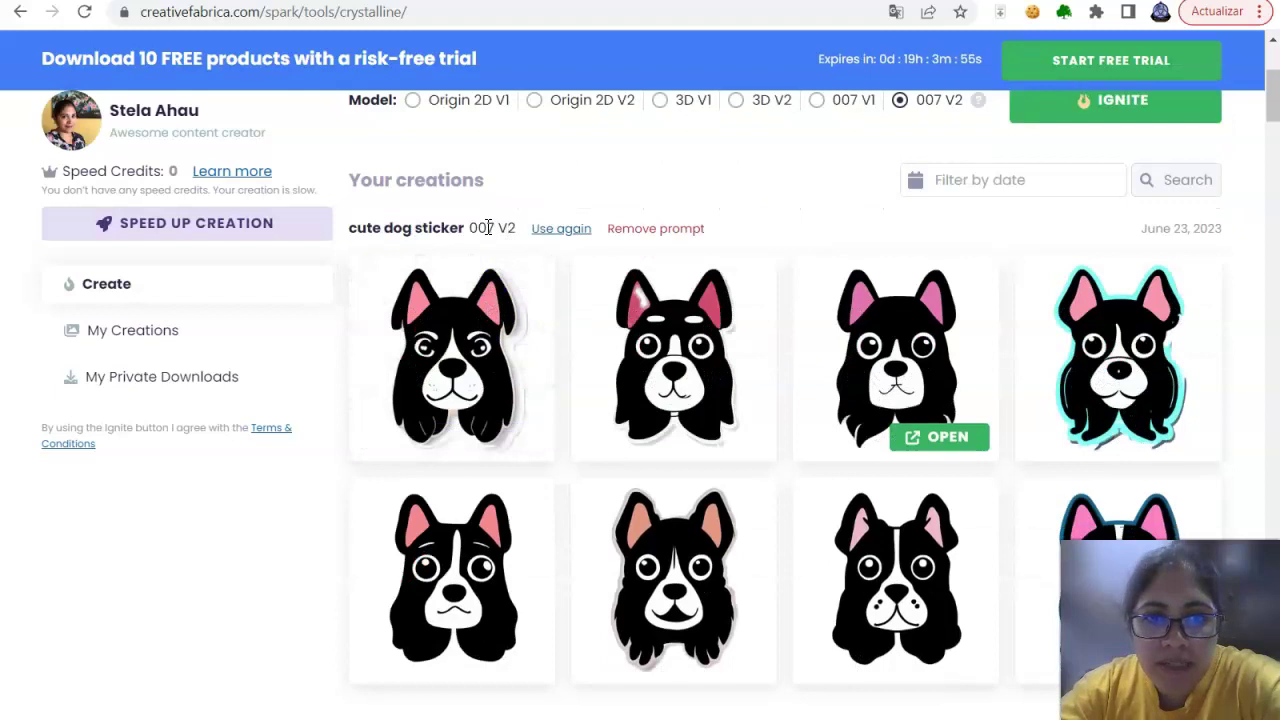
scroll(675, 350, "down", 1)
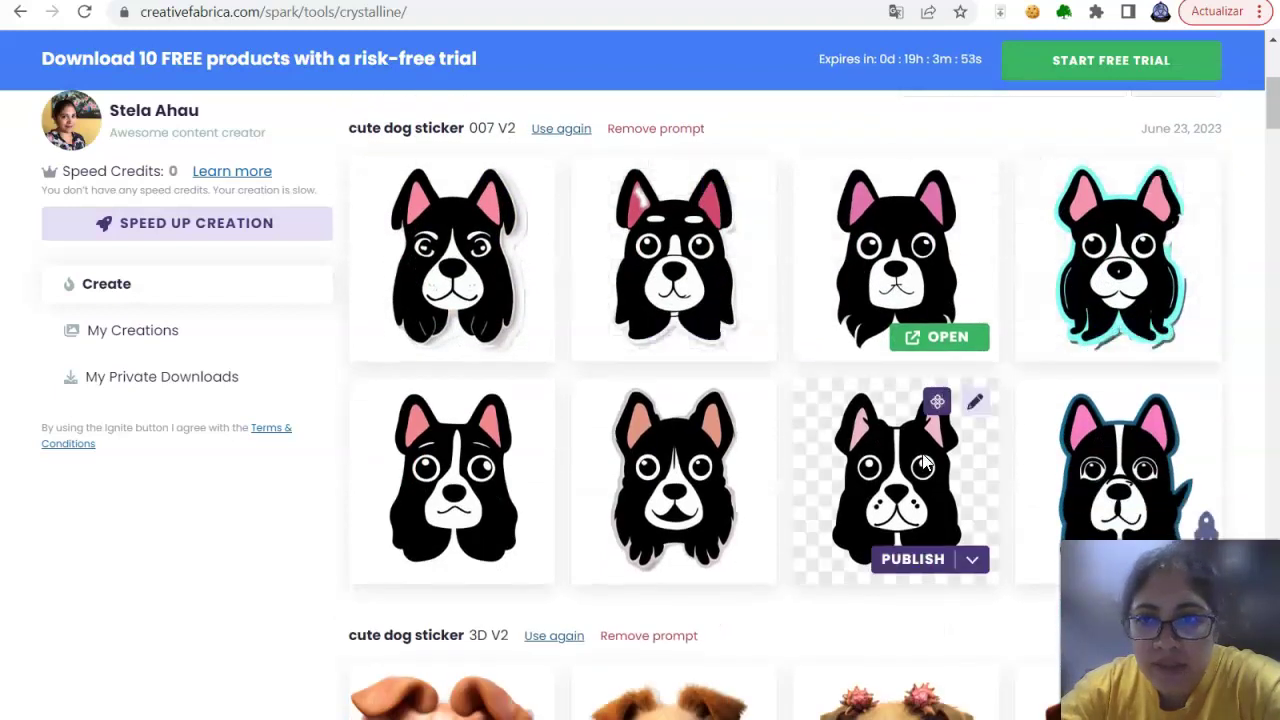
scroll(1009, 446, "down", 3)
scroll(775, 425, "down", 1)
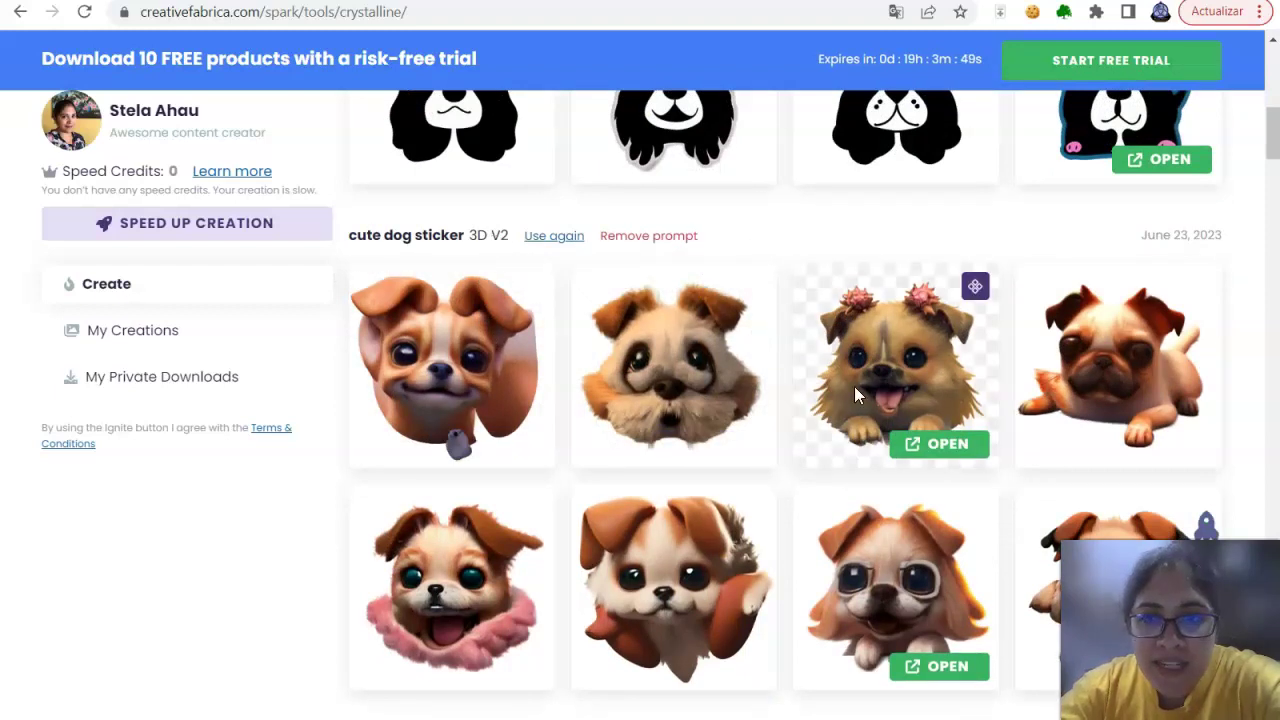
scroll(1058, 346, "down", 1)
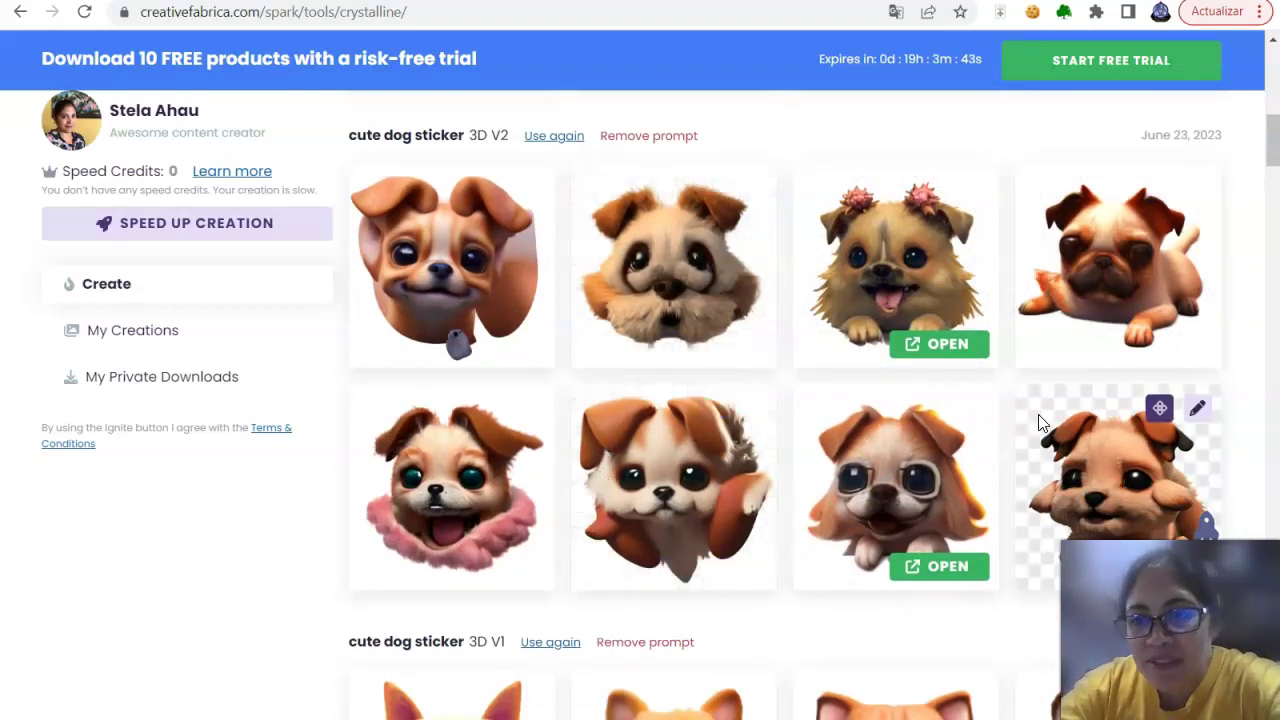
scroll(1038, 423, "down", 4)
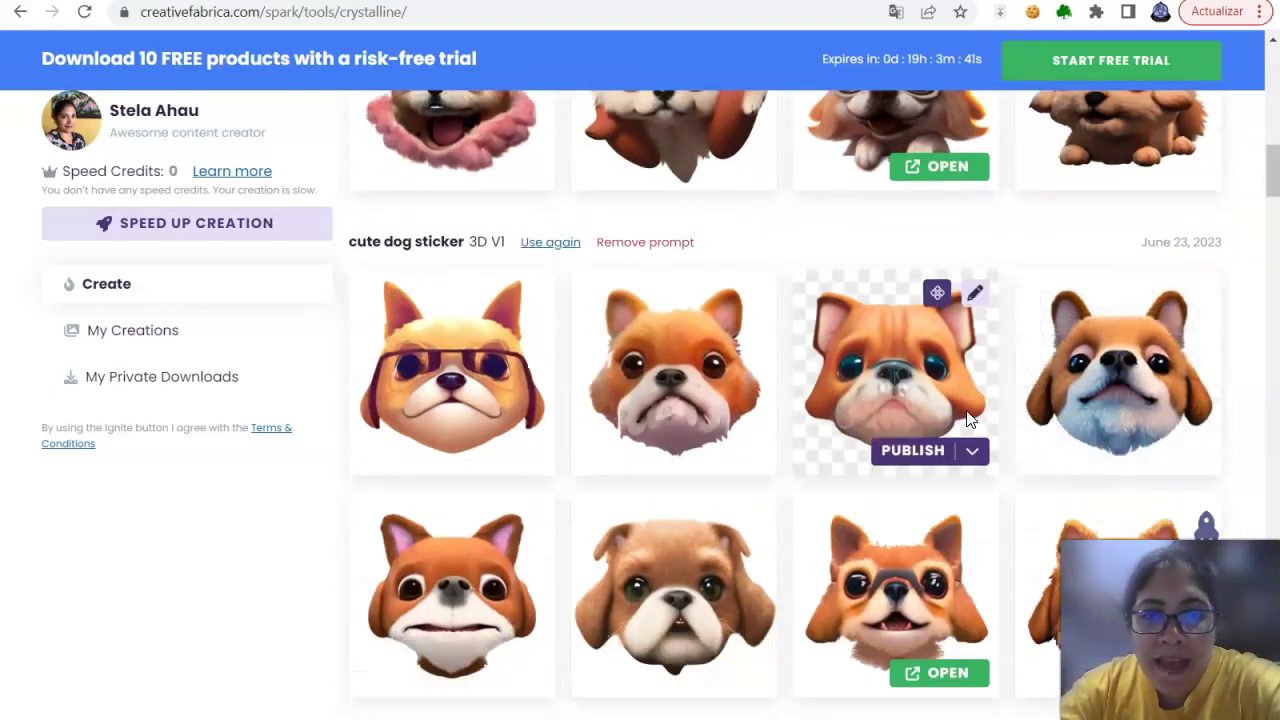
scroll(873, 420, "down", 2)
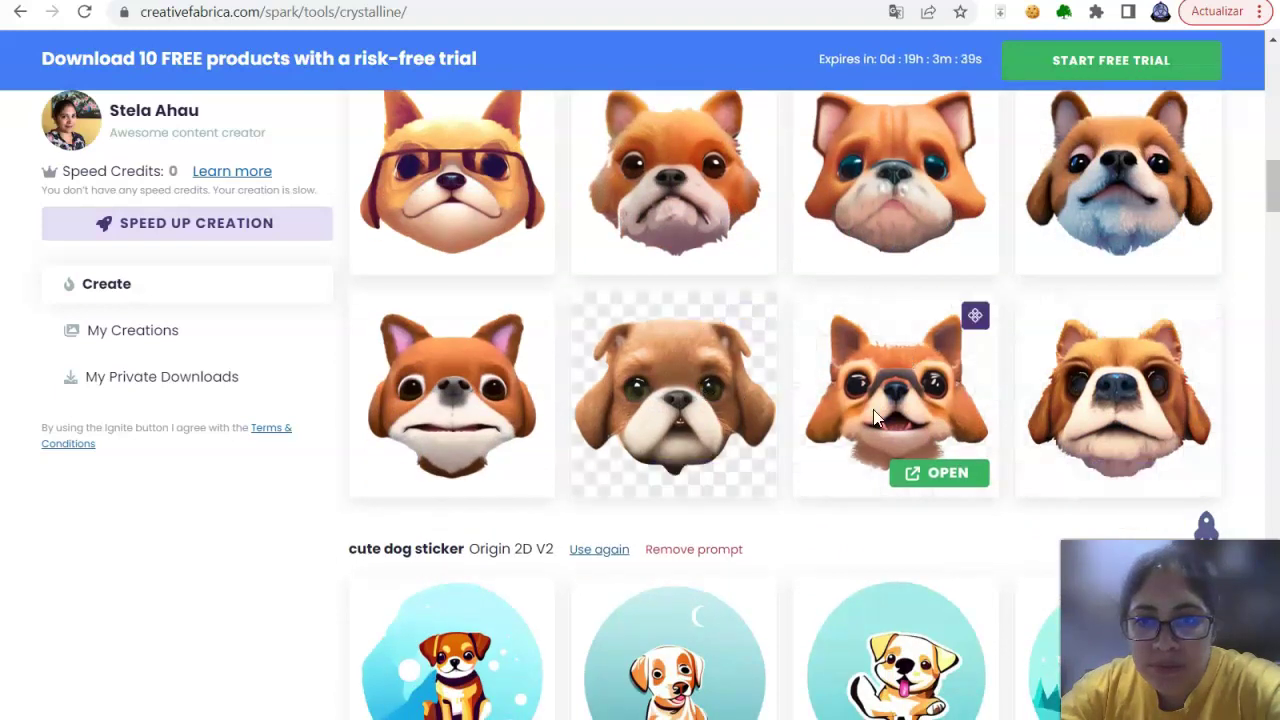
scroll(1234, 457, "up", 5)
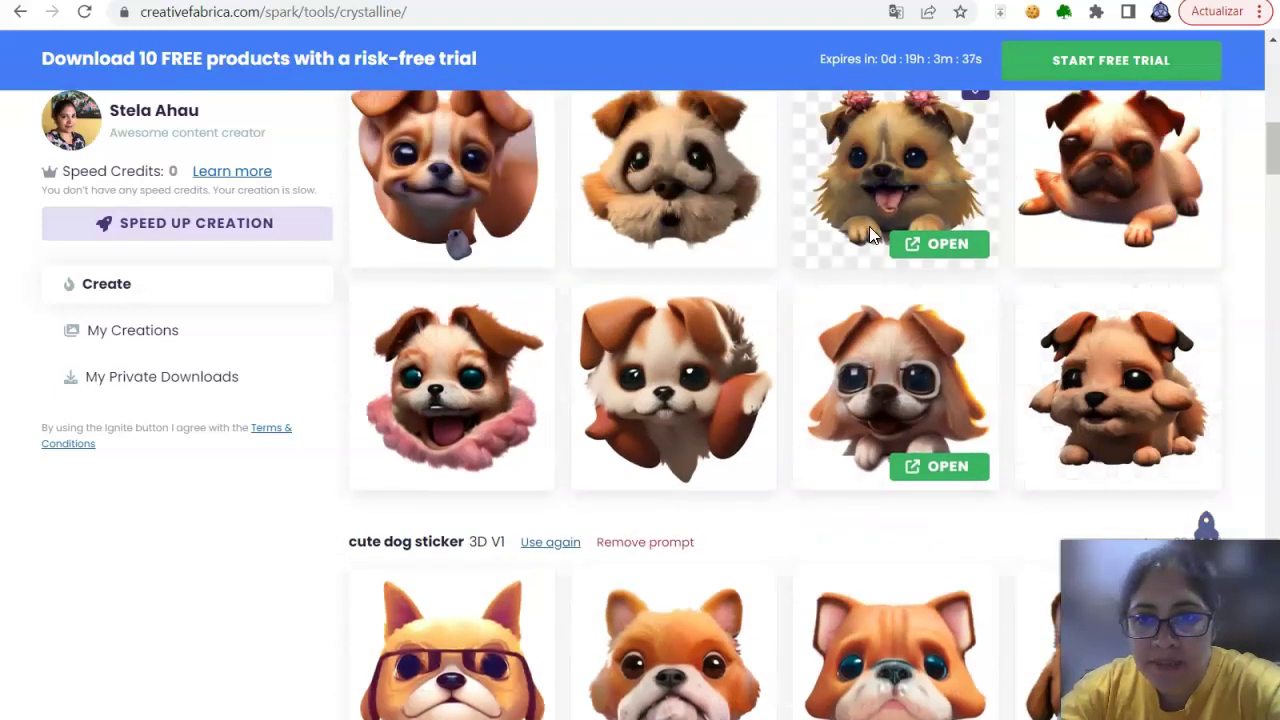
scroll(1057, 380, "down", 6)
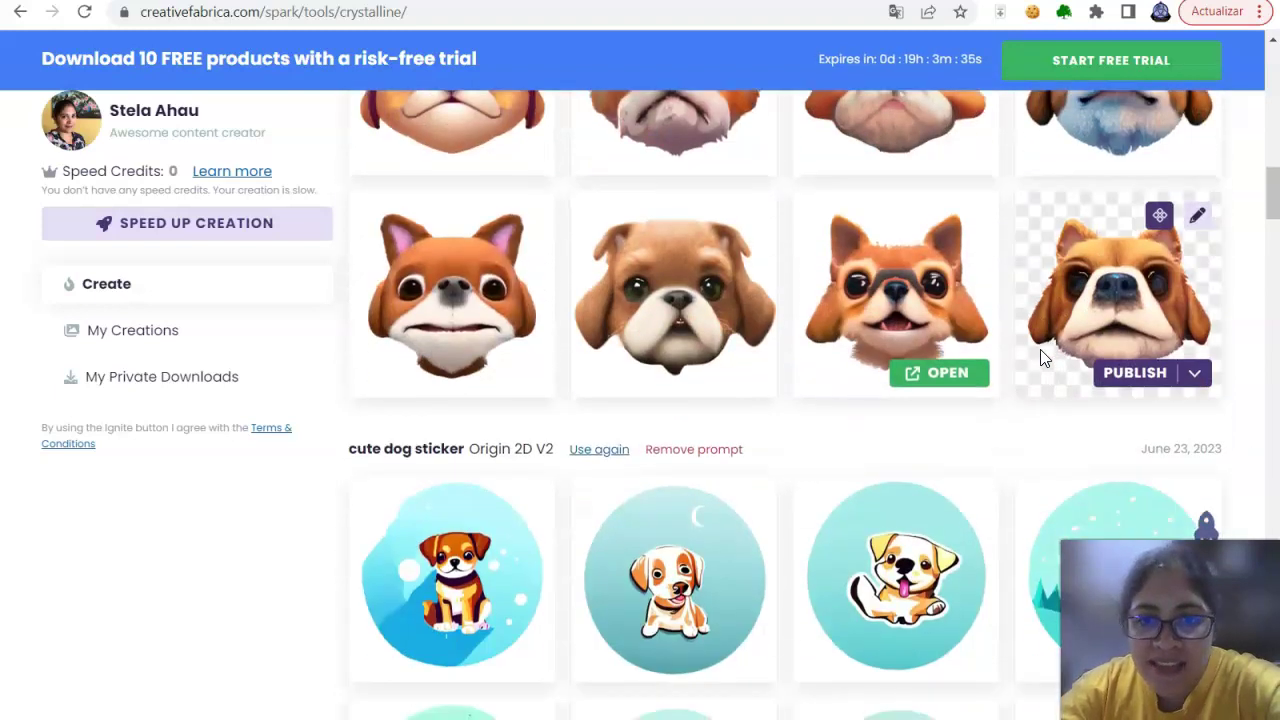
Compare the "cute dog sticker" images generated with the Origin 2D V2 and Origin 2D V1 models.
scroll(1040, 358, "down", 2)
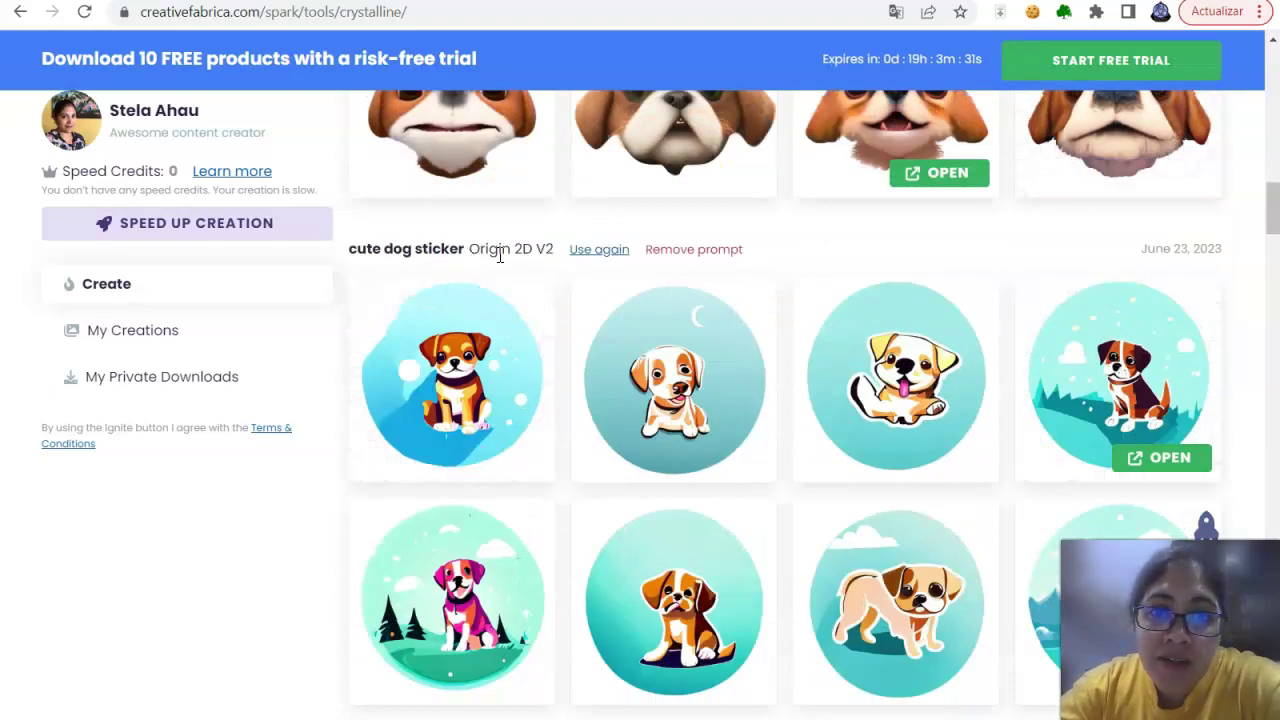
mouse_move(636, 283)
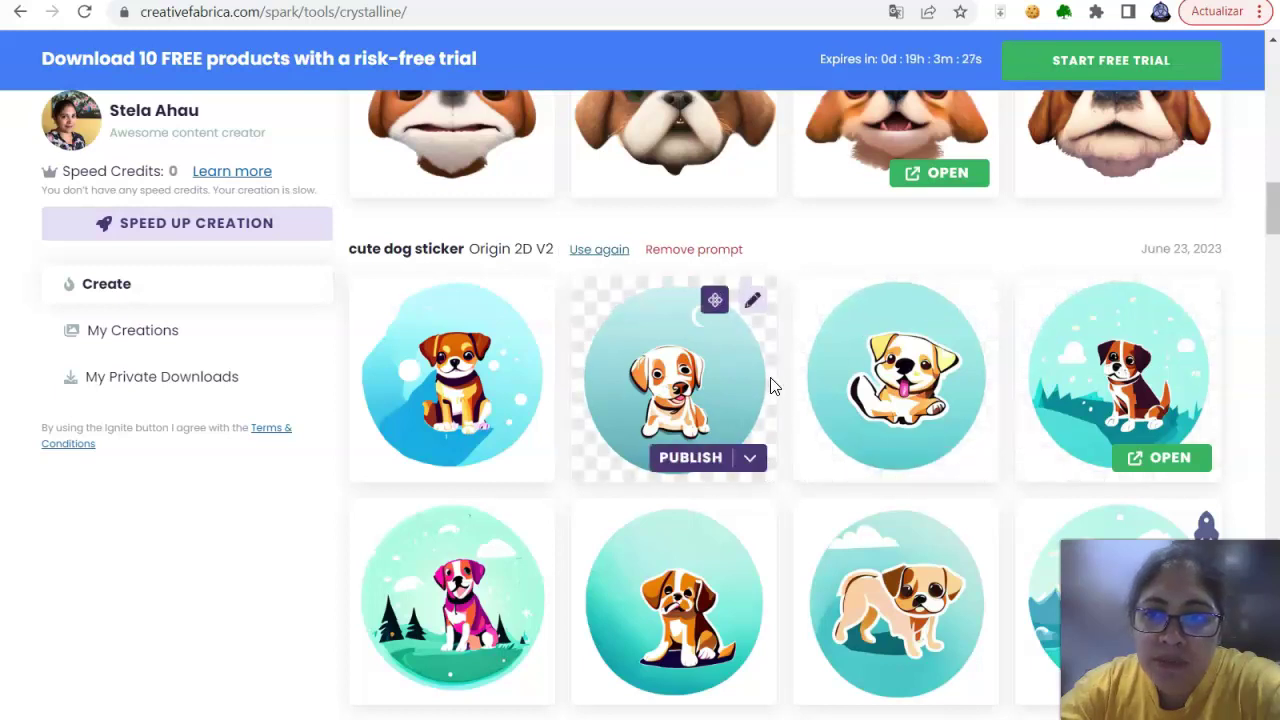
scroll(780, 393, "down", 1)
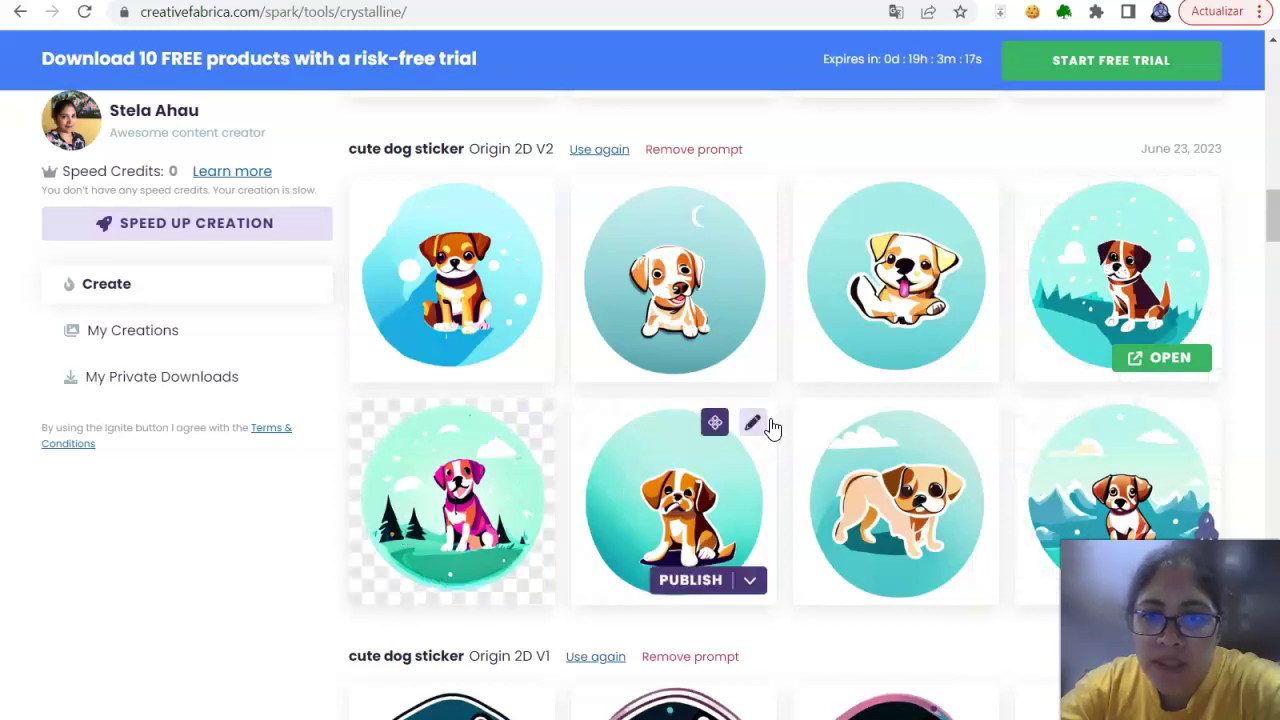
scroll(777, 424, "down", 1)
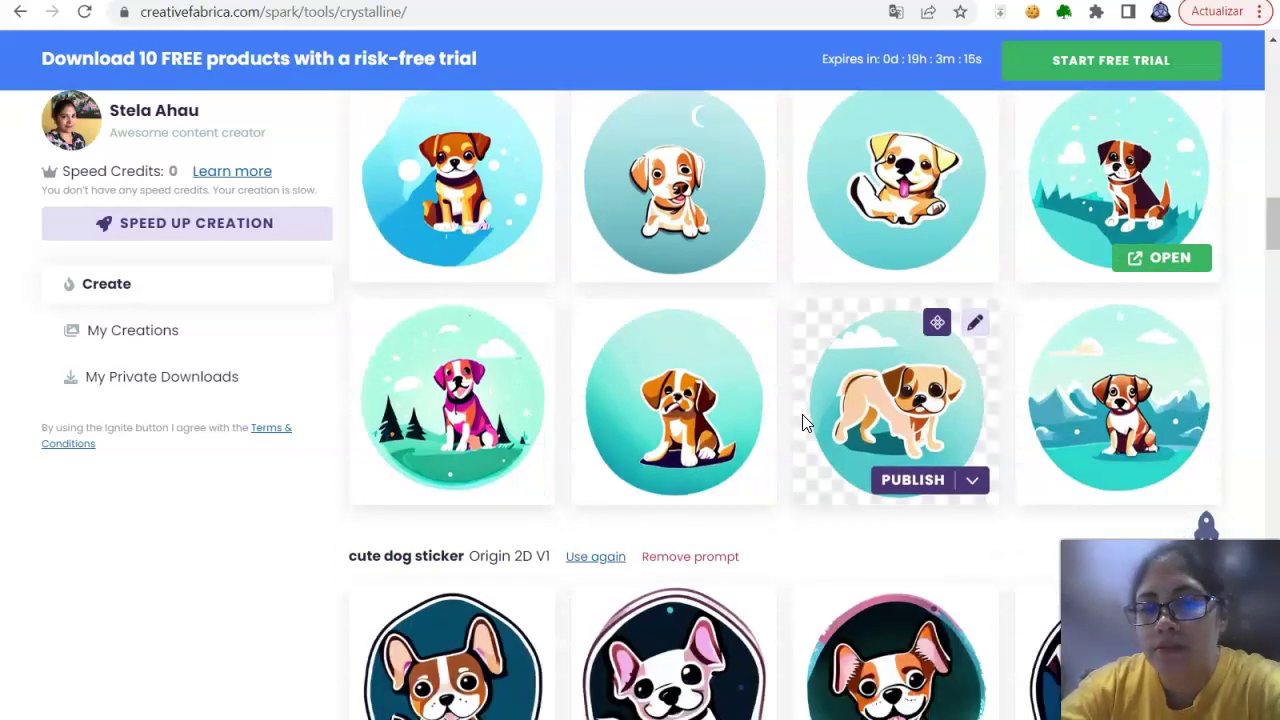
scroll(802, 412, "down", 1)
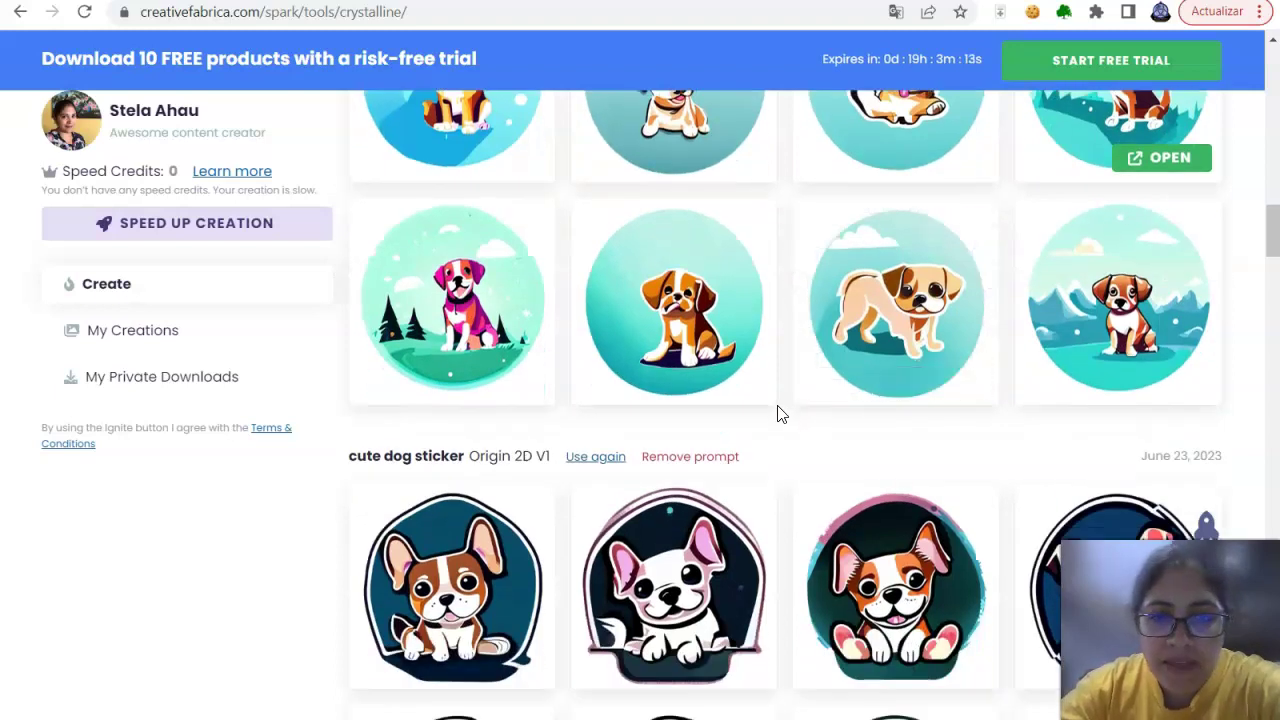
scroll(757, 427, "up", 2)
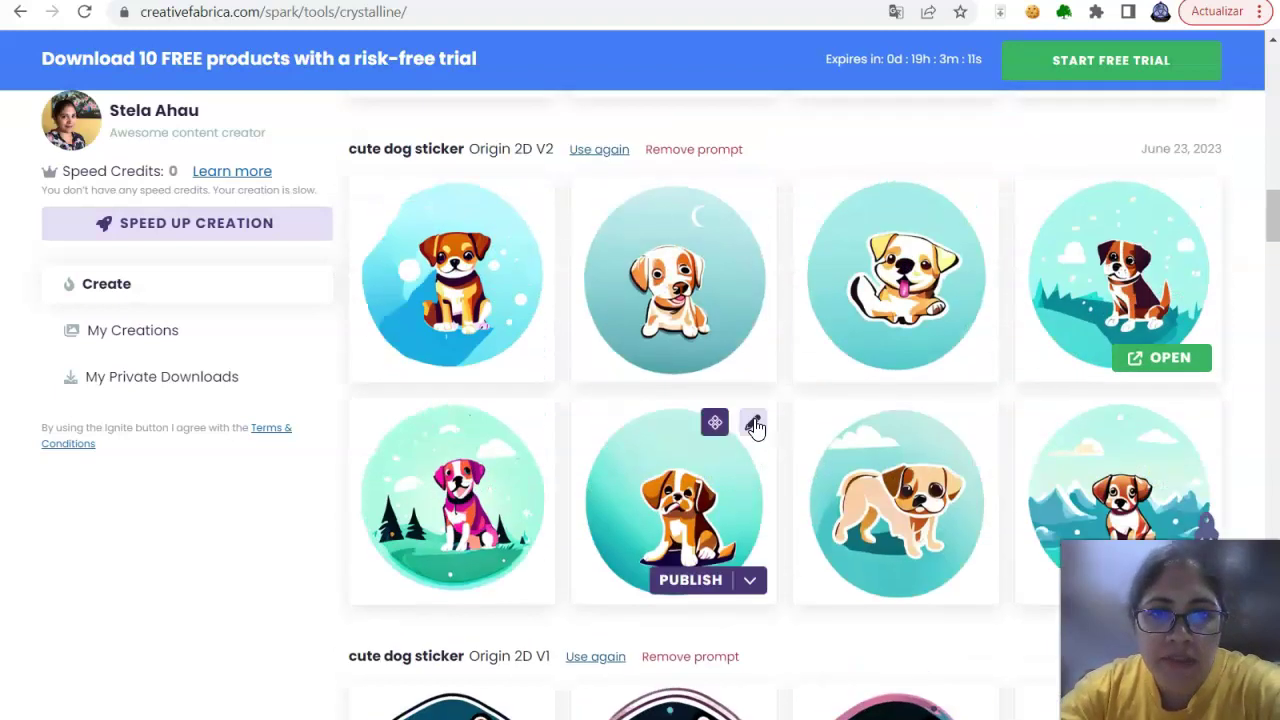
scroll(757, 427, "down", 3)
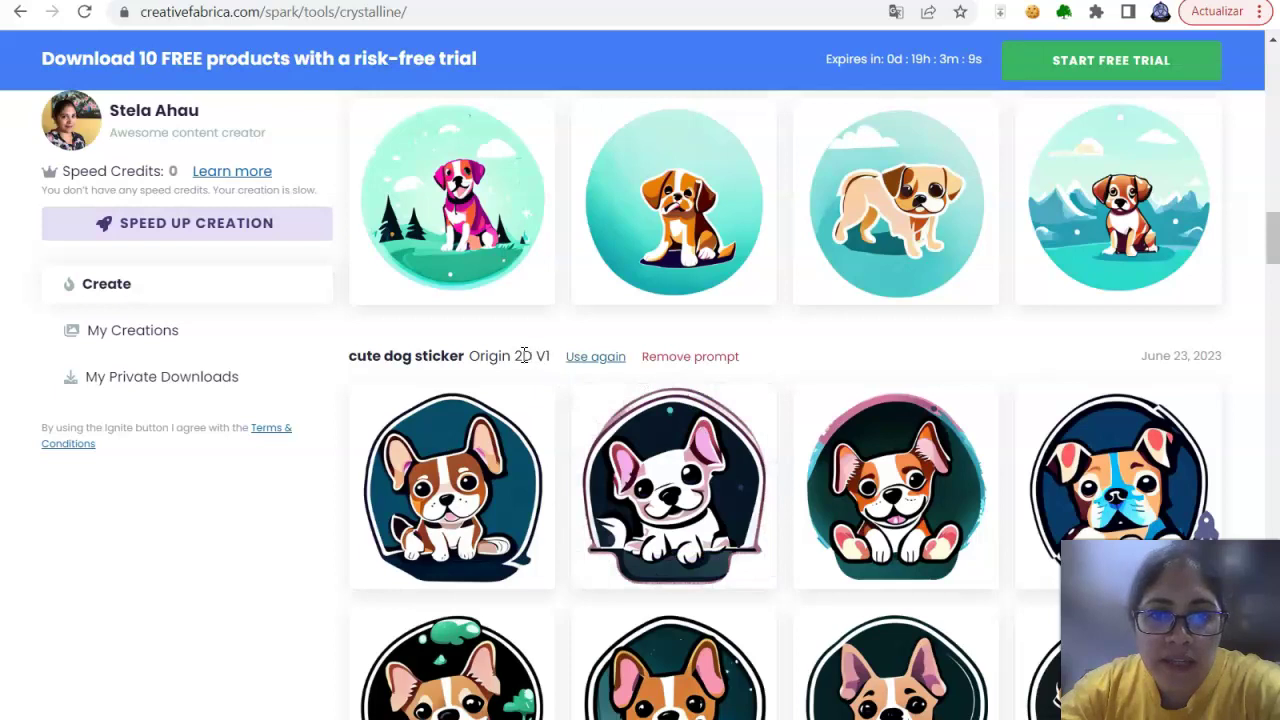
scroll(557, 427, "down", 1)
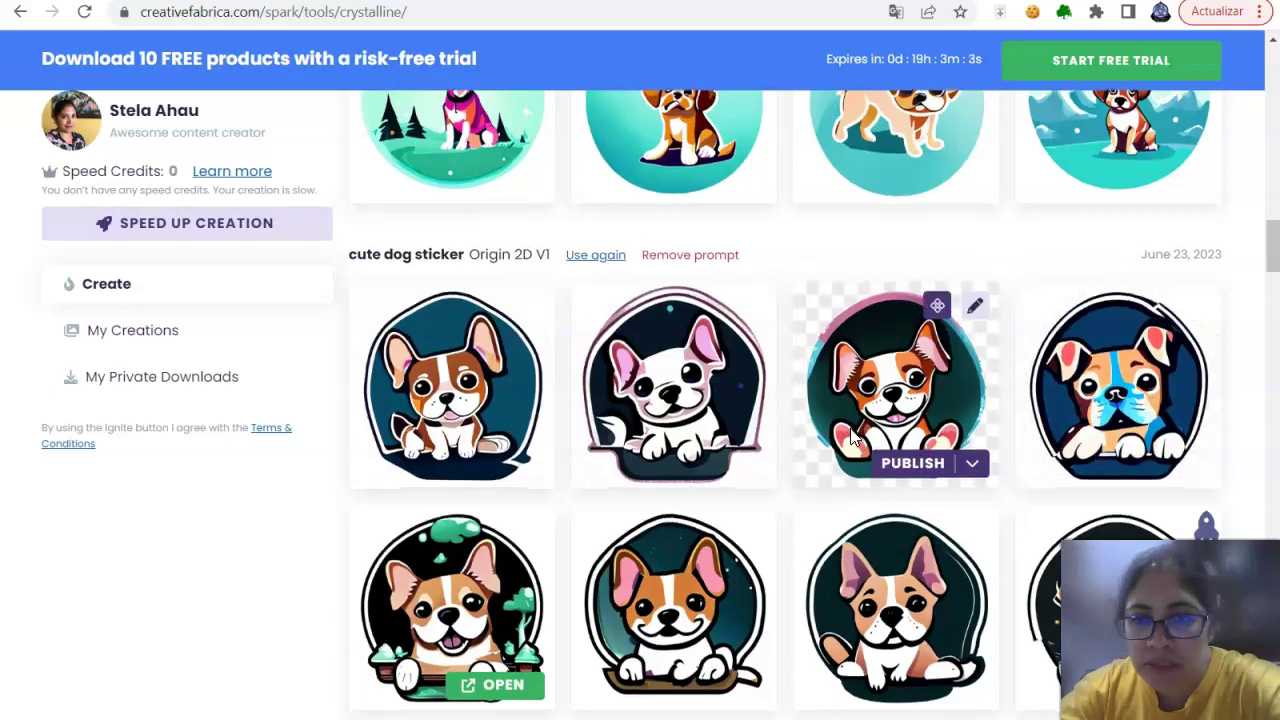
scroll(851, 437, "down", 2)
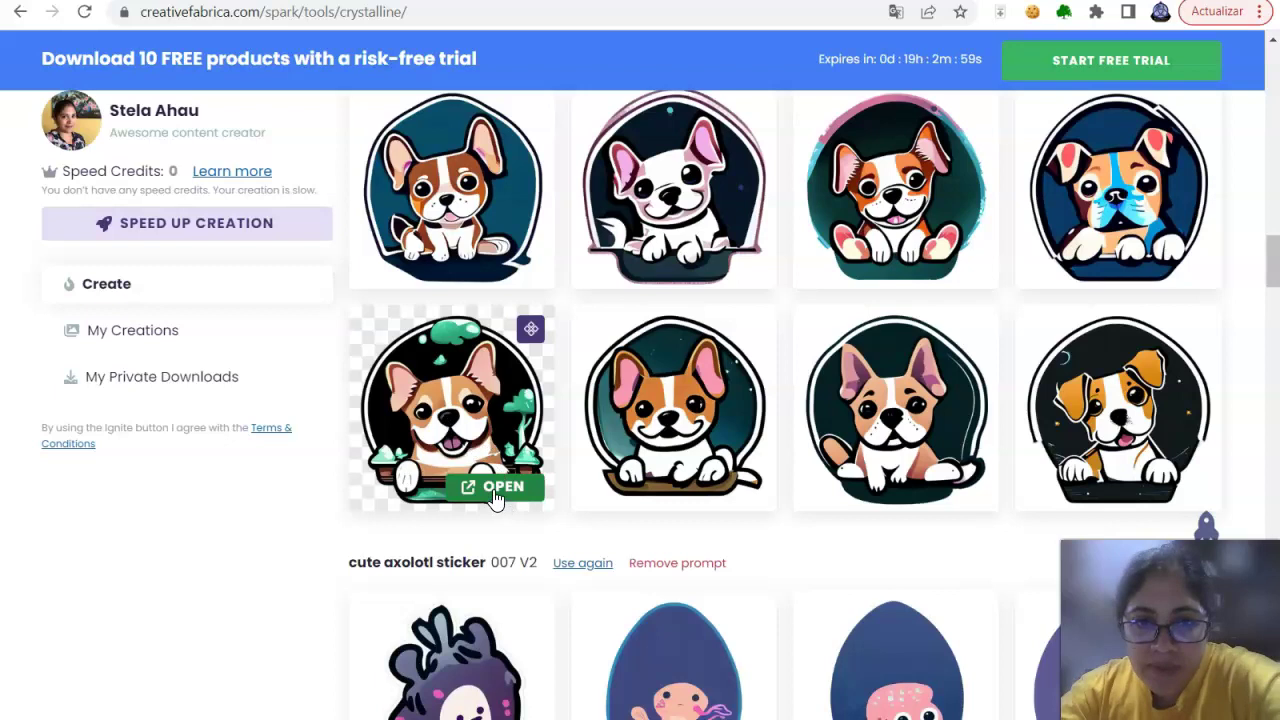
Review the "cute axolotl sticker" images across the 007 V2, 007 V1, 3D V2, Origin 2D V2 and Origin 2D V1 models.
scroll(772, 415, "down", 3)
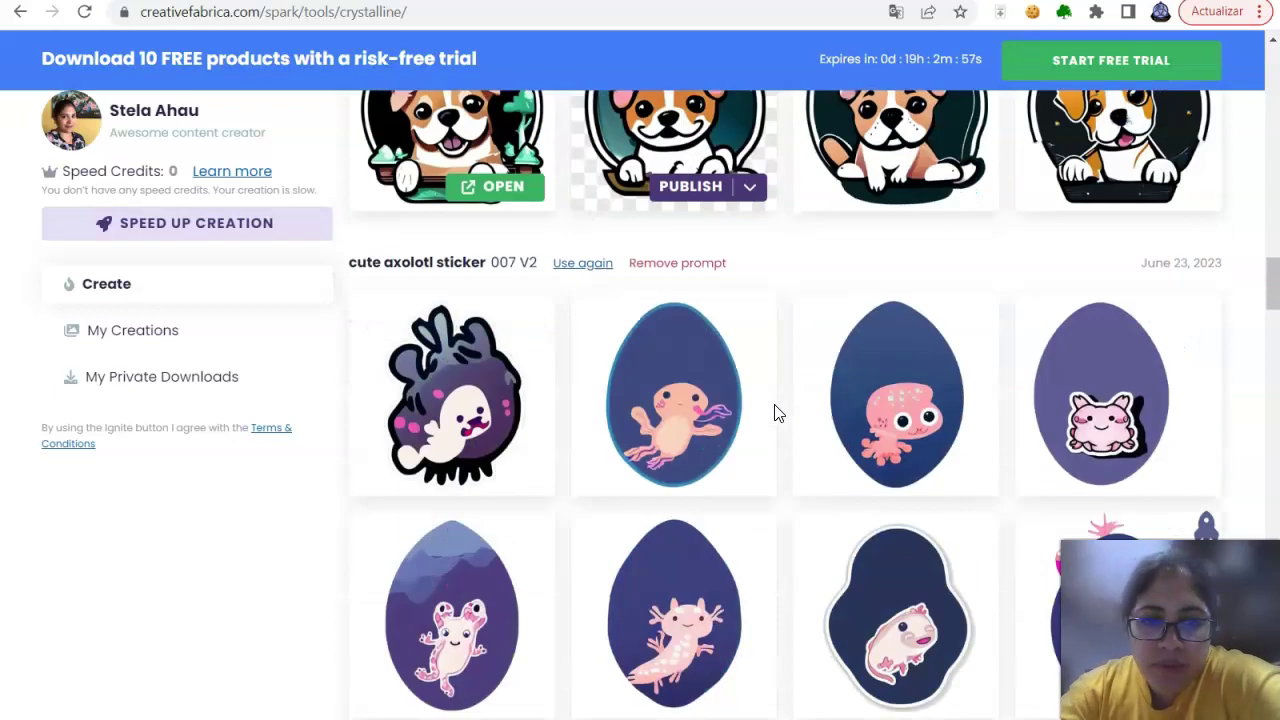
scroll(796, 355, "up", 1)
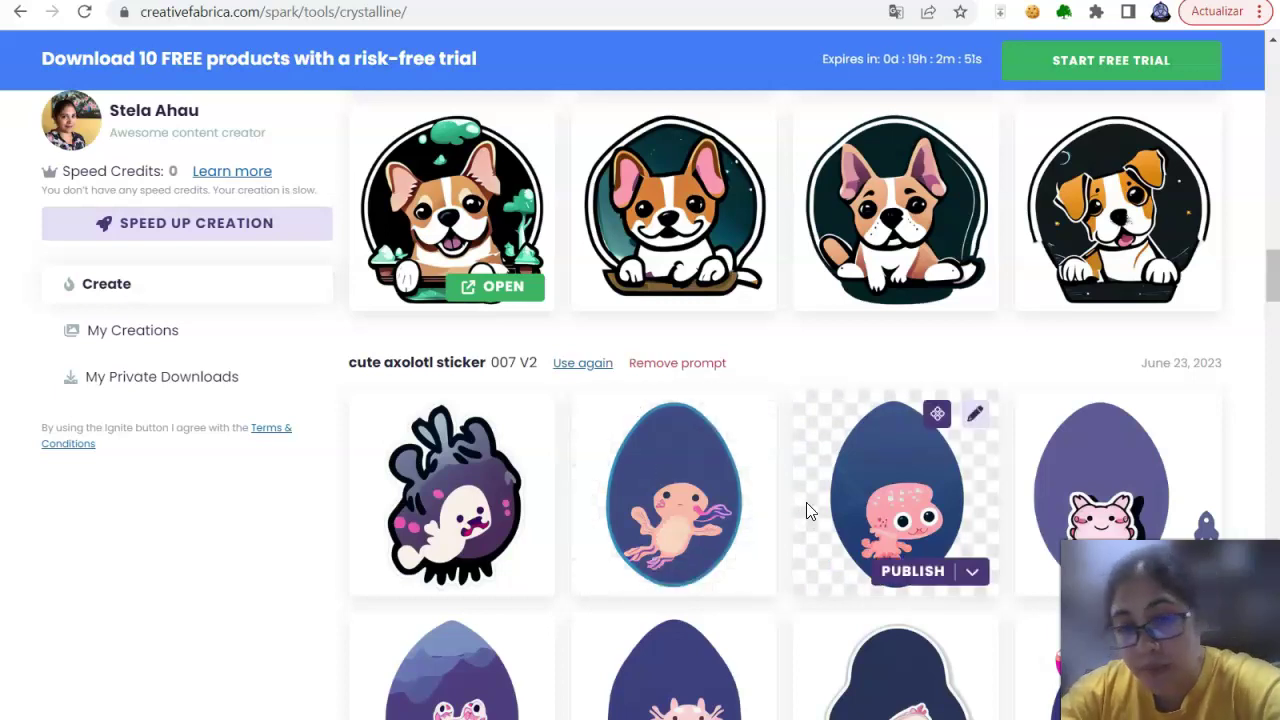
scroll(797, 500, "down", 2)
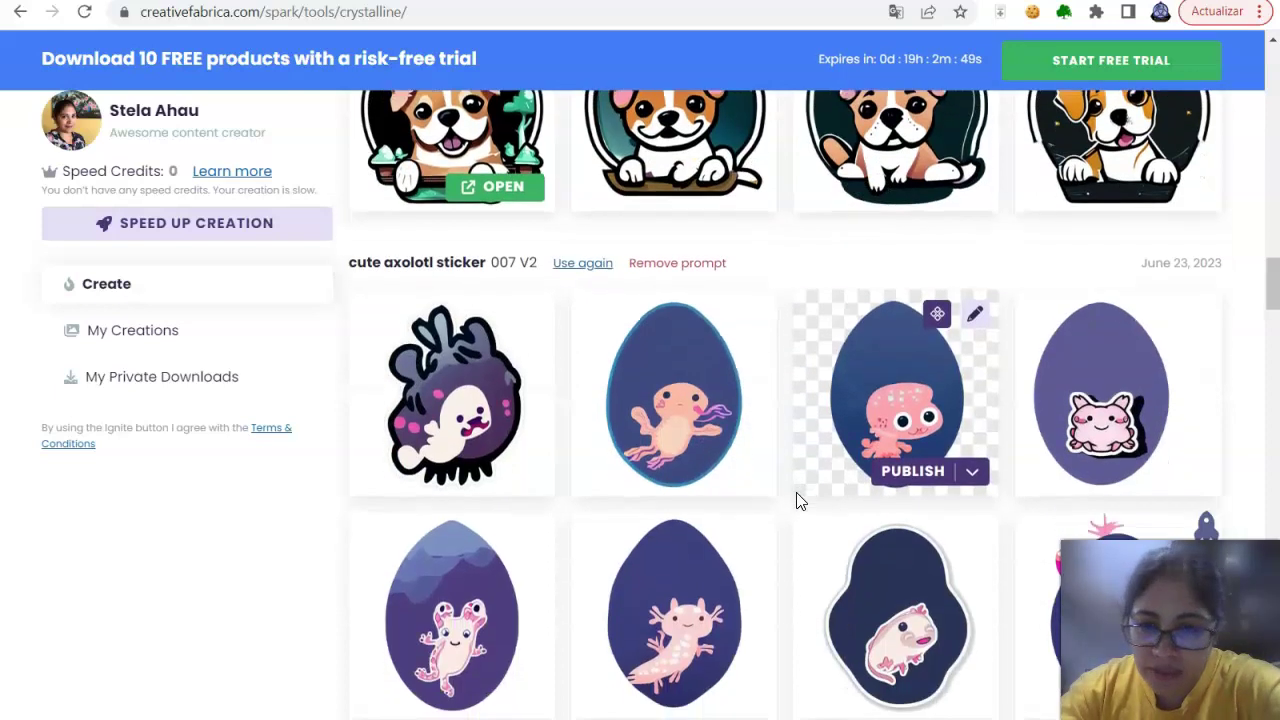
scroll(797, 495, "down", 1)
scroll(797, 490, "down", 2)
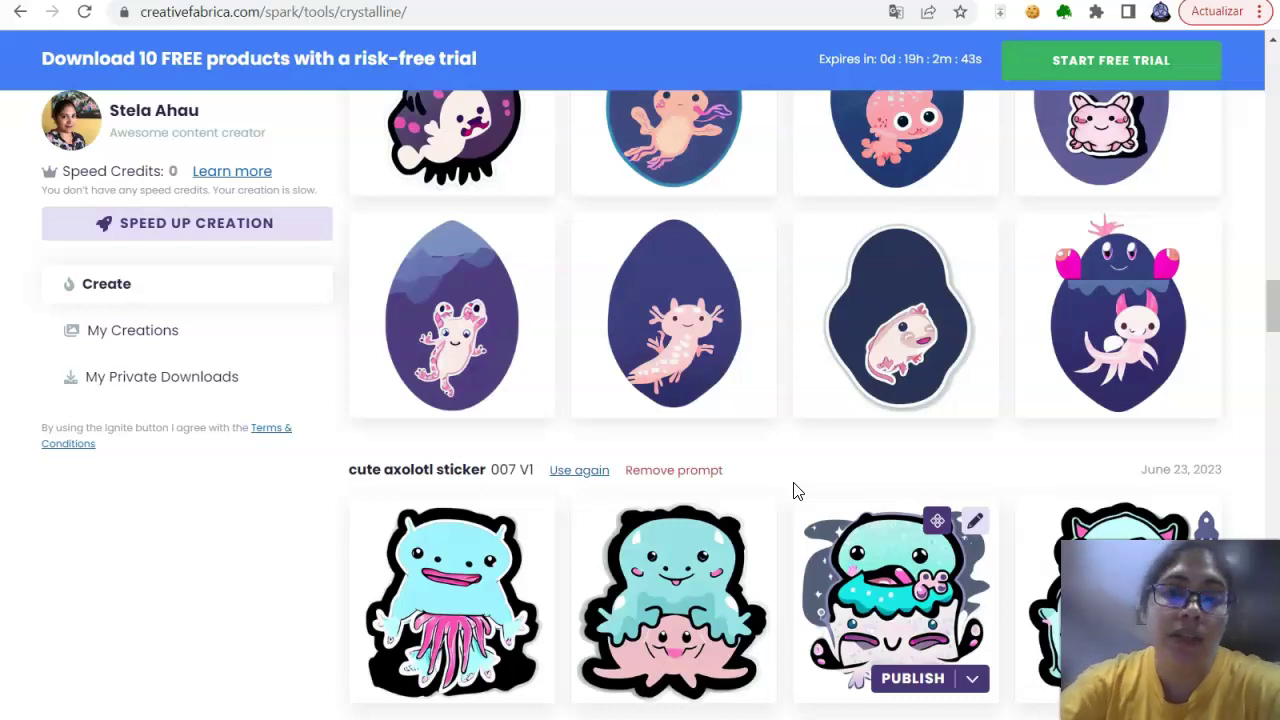
scroll(797, 420, "down", 5)
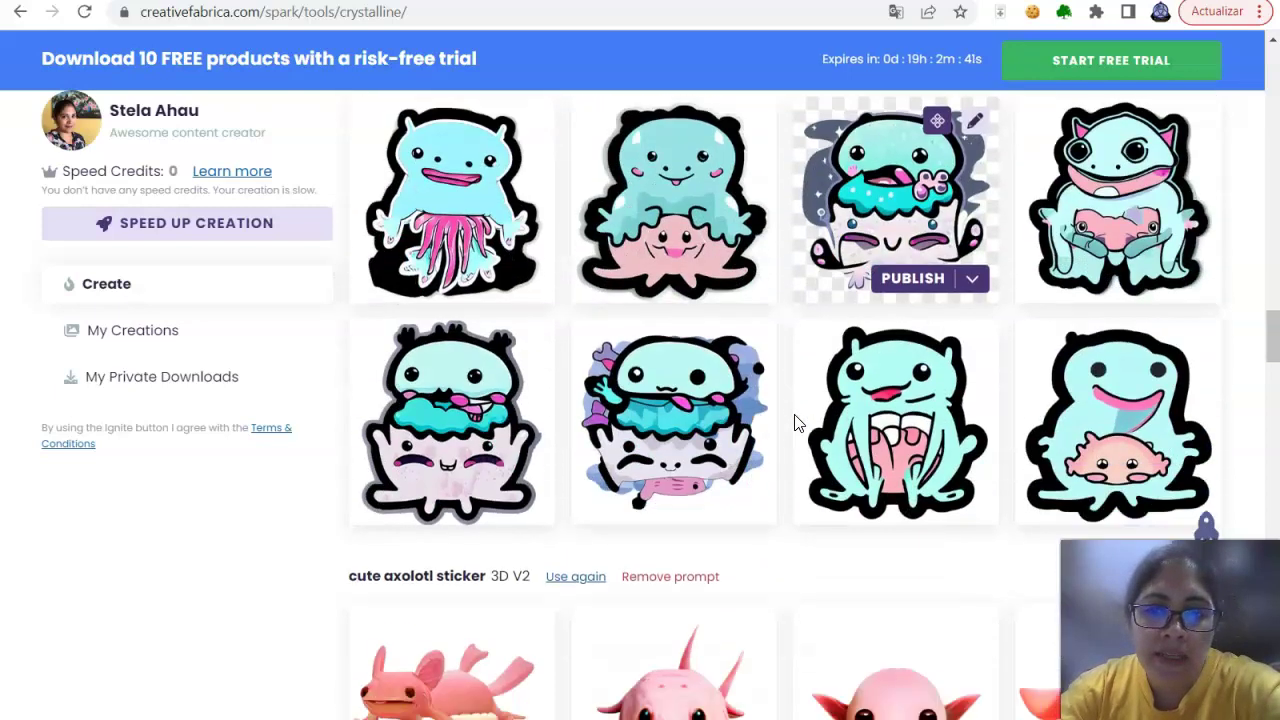
scroll(797, 422, "down", 2)
scroll(797, 422, "down", 2)
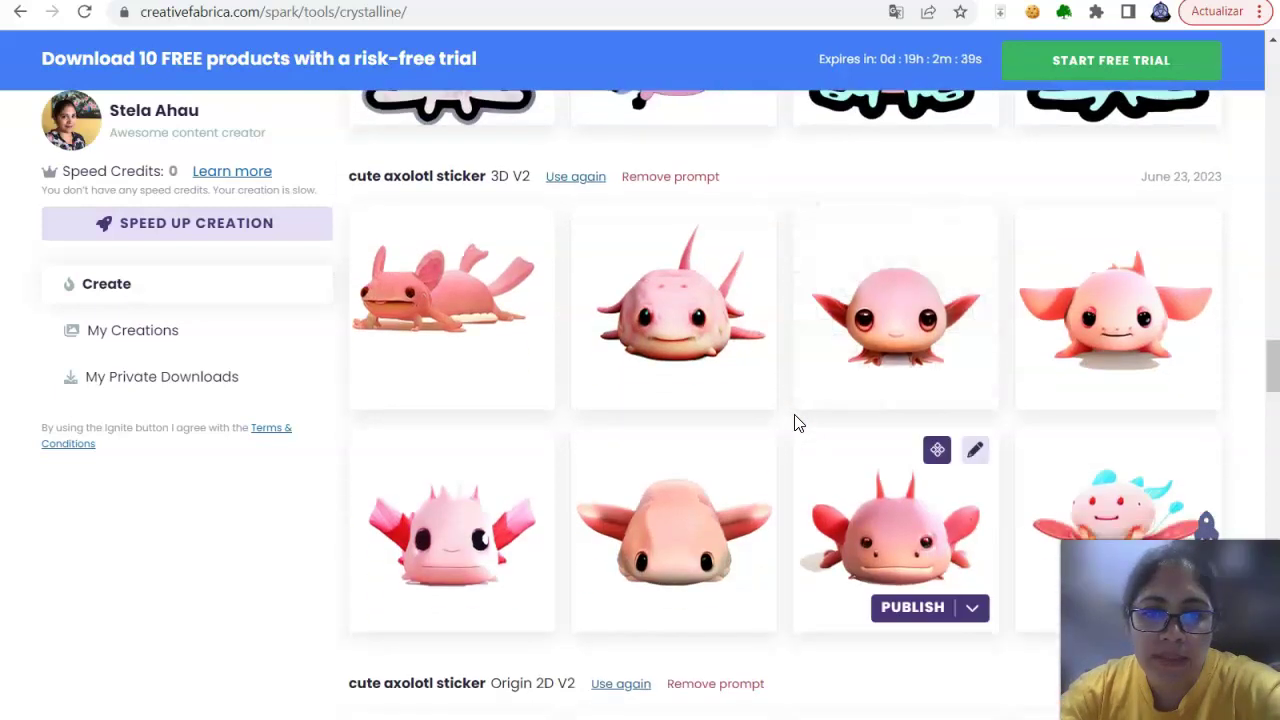
scroll(797, 425, "down", 4)
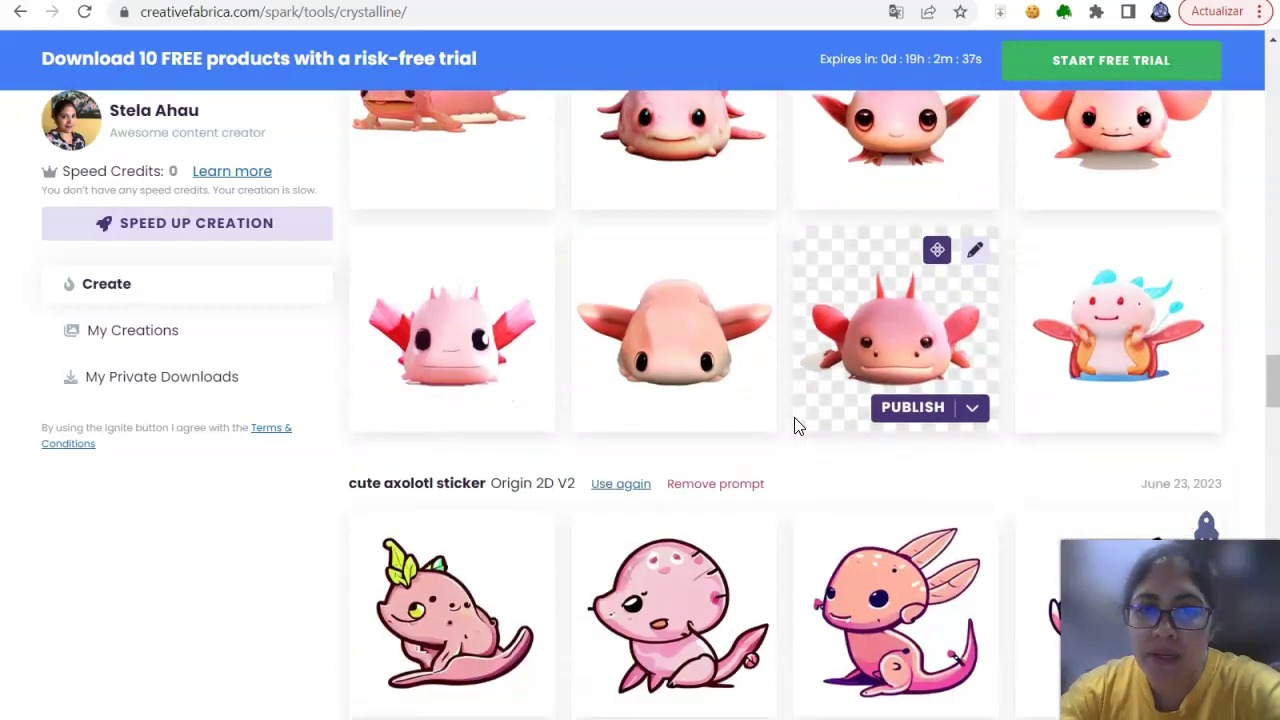
scroll(794, 425, "down", 6)
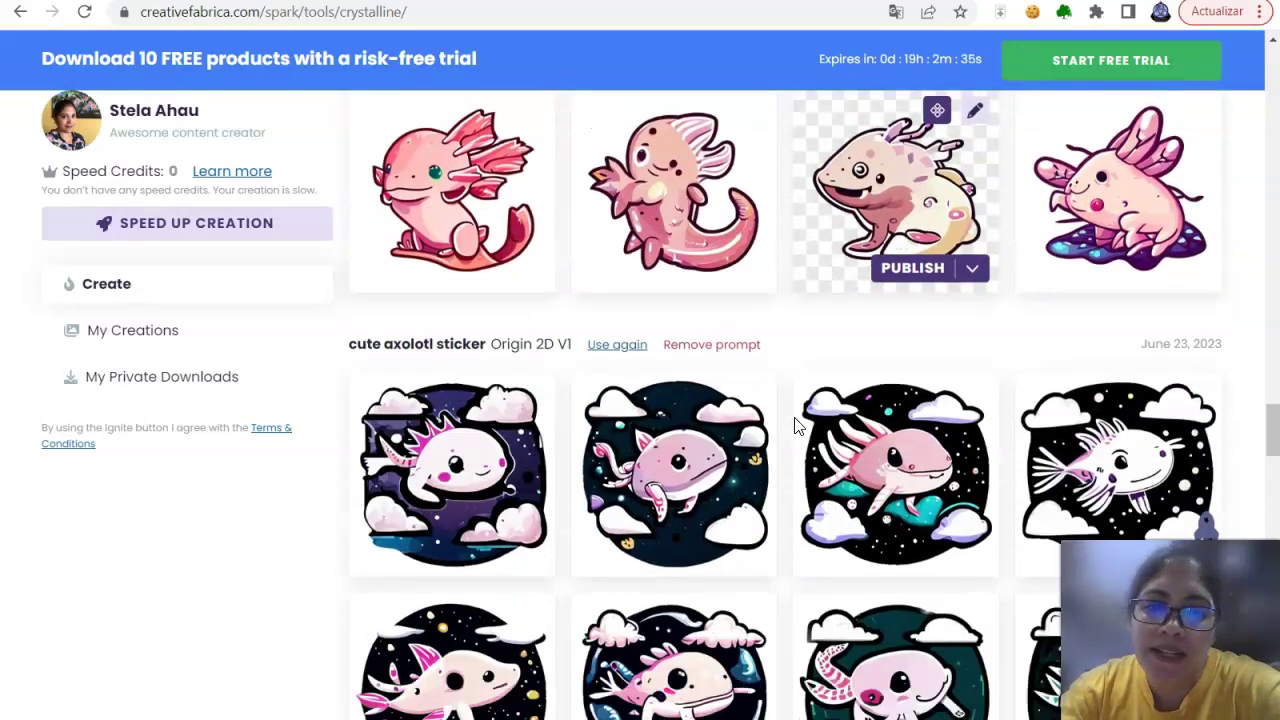
Look through the "frog kawaii sticker" images generated with the 007 V2, 007 V1 and 3D V2 models.
scroll(598, 595, "down", 3)
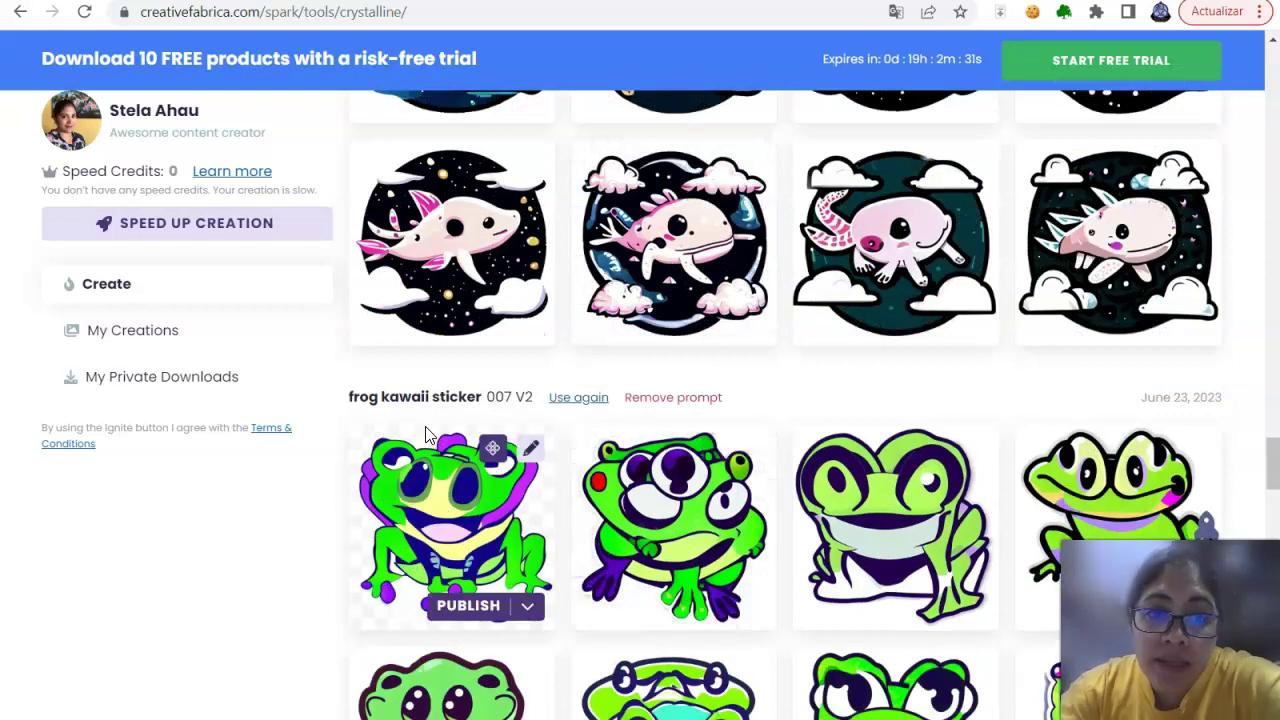
scroll(426, 432, "up", 1)
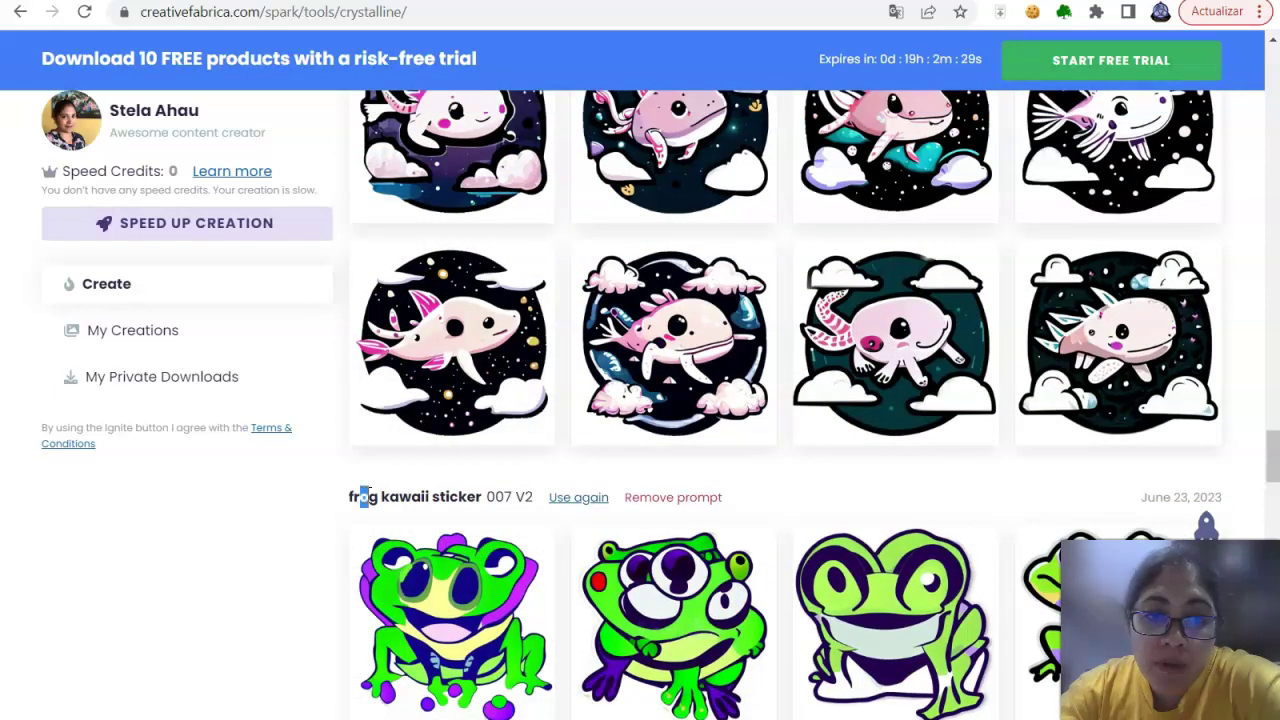
scroll(893, 430, "down", 5)
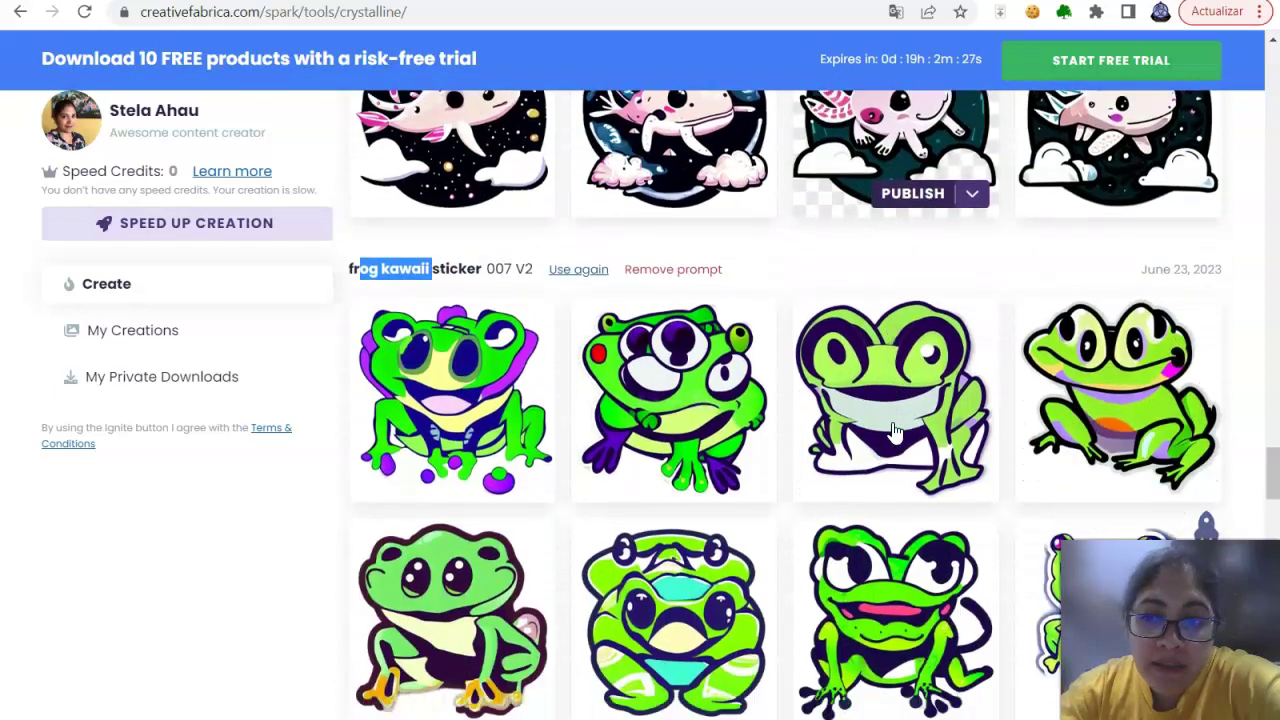
scroll(893, 430, "down", 7)
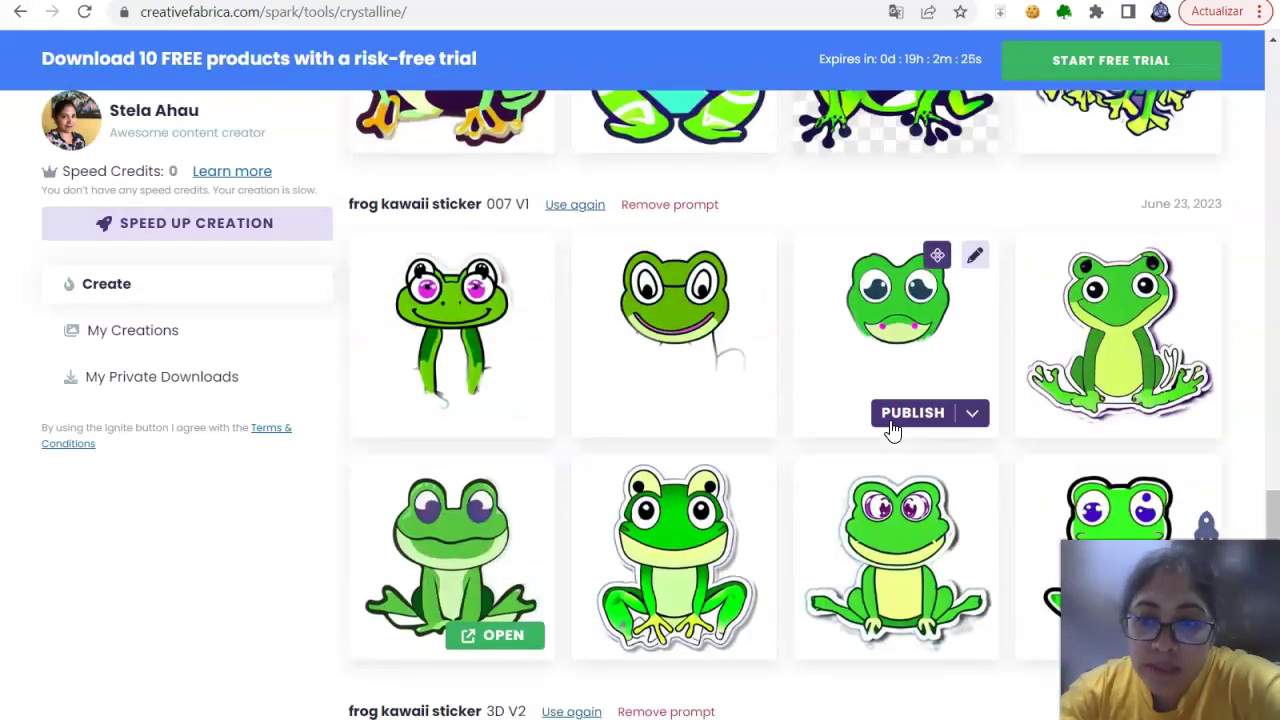
scroll(890, 418, "down", 1)
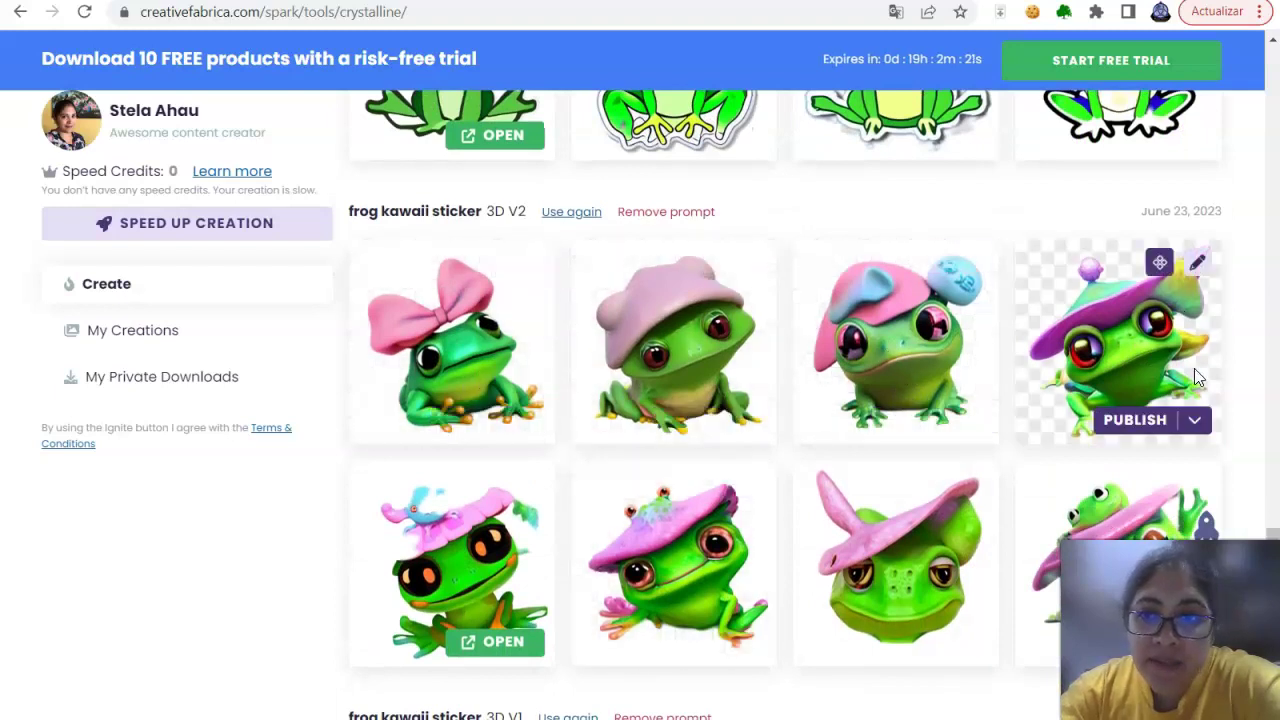
scroll(1250, 396, "down", 1)
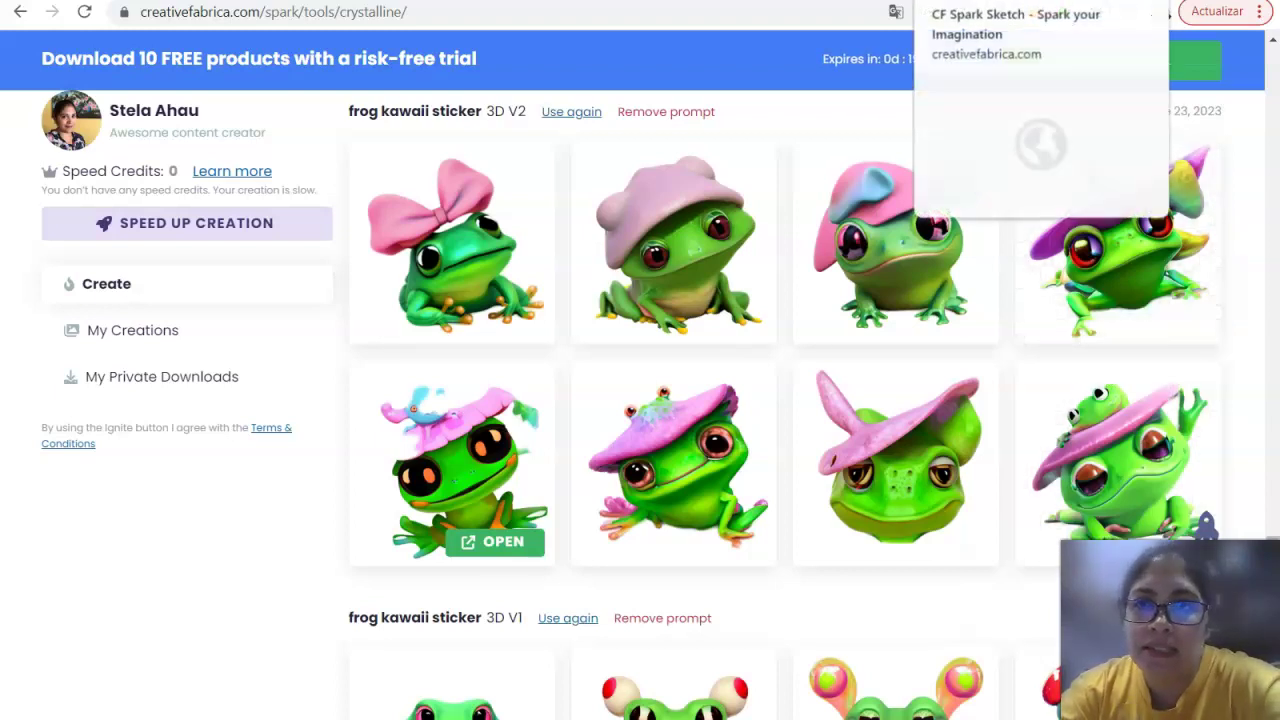
Switch to the CF Spark Sketch page and reselect Sketch among the Spark tools.
left_click(908, 2)
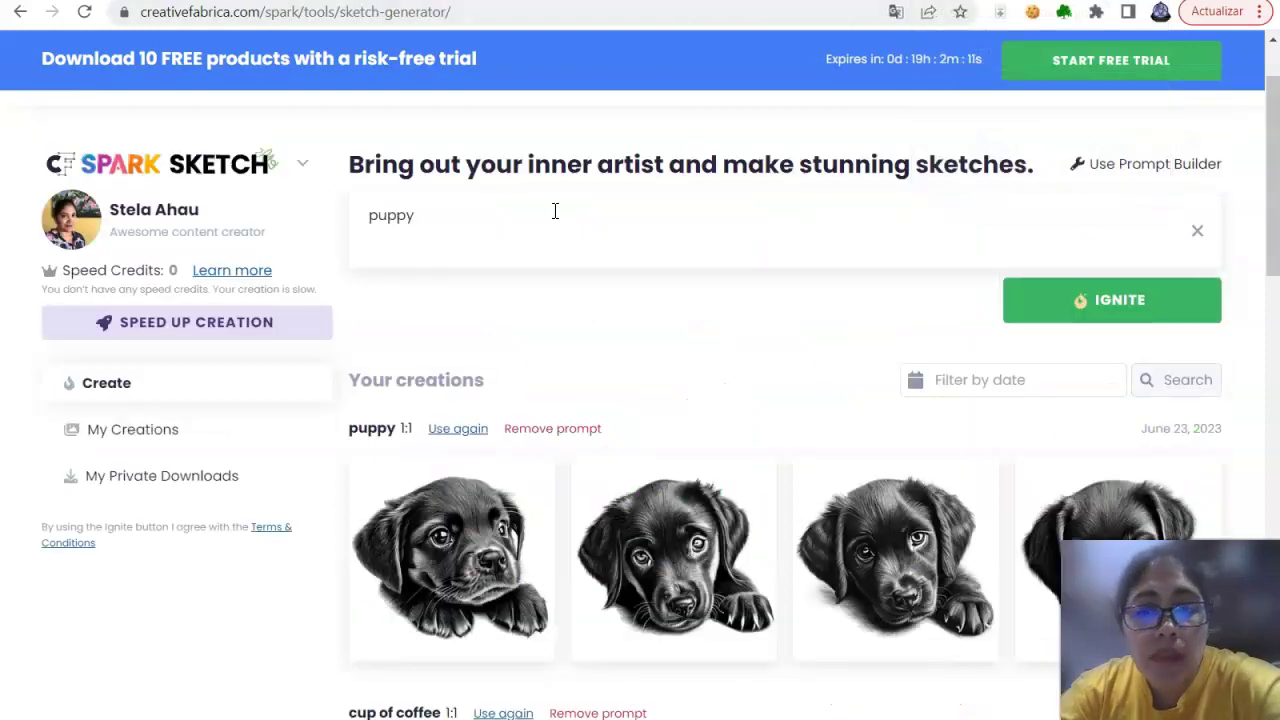
left_click(302, 162)
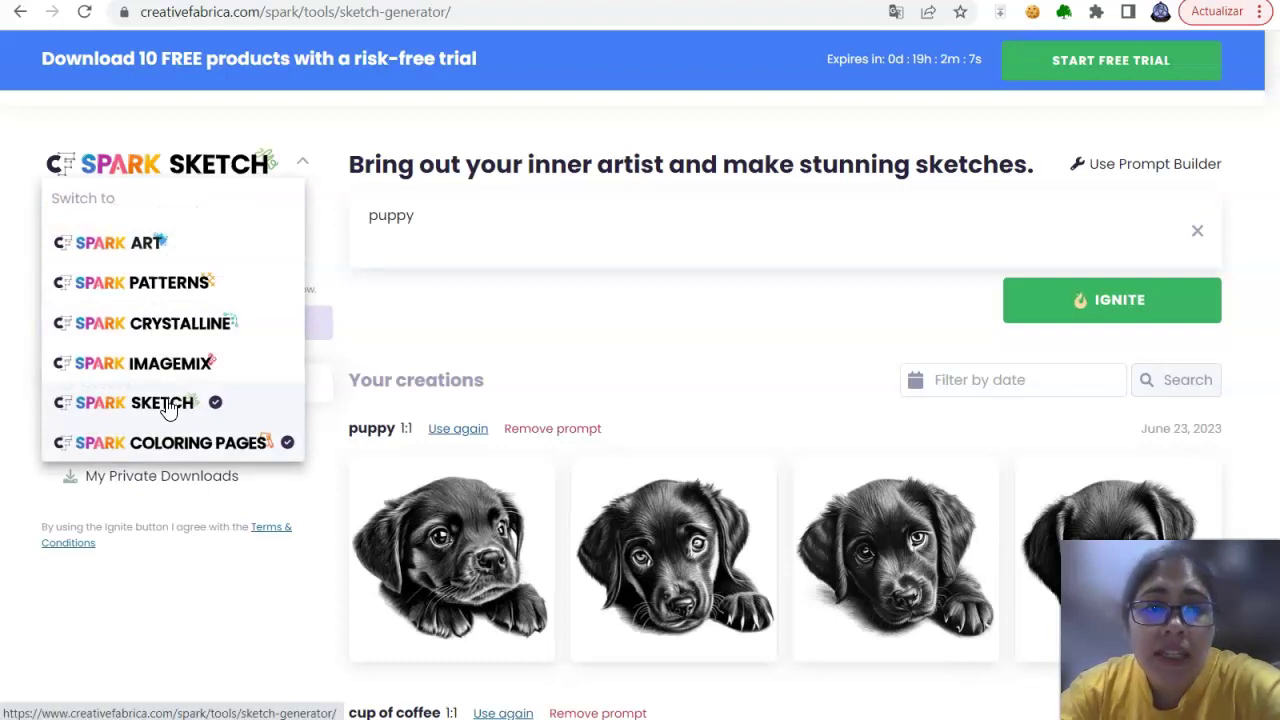
left_click(168, 404)
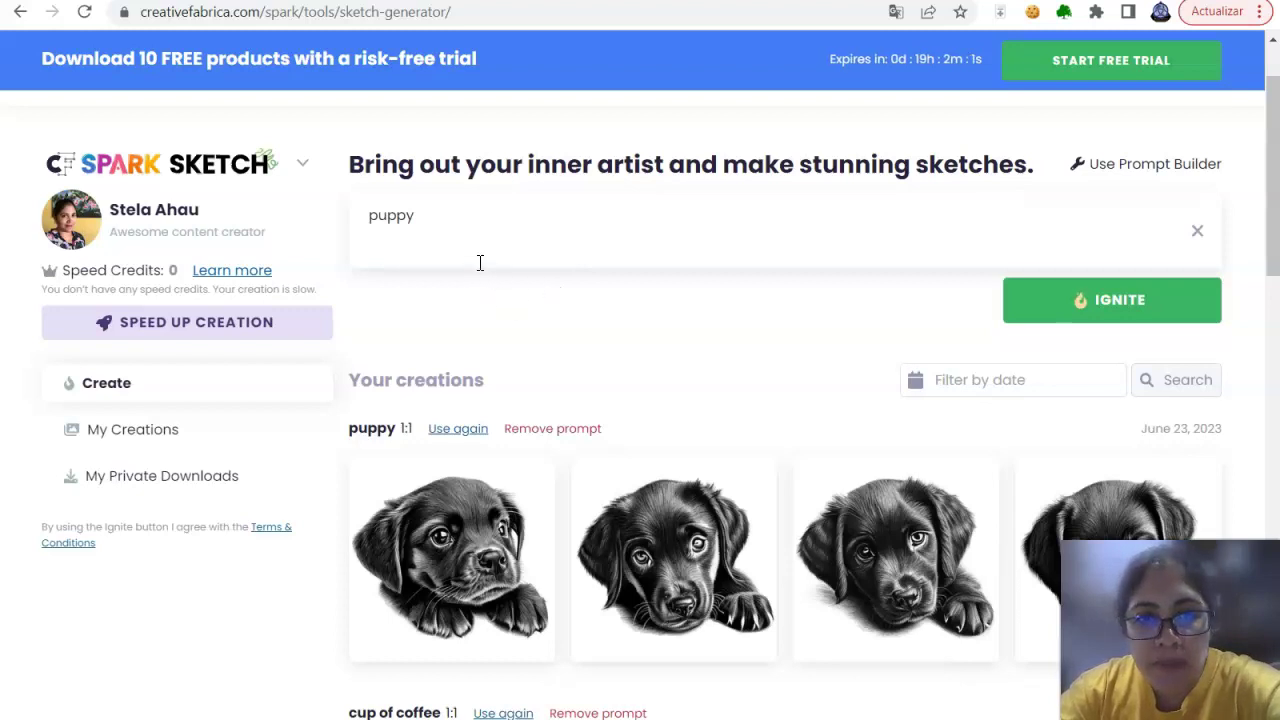
Look through the sketches generated for the "puppy", "cup of coffee", "hearts and roses" and "roses" prompts.
scroll(757, 349, "down", 1)
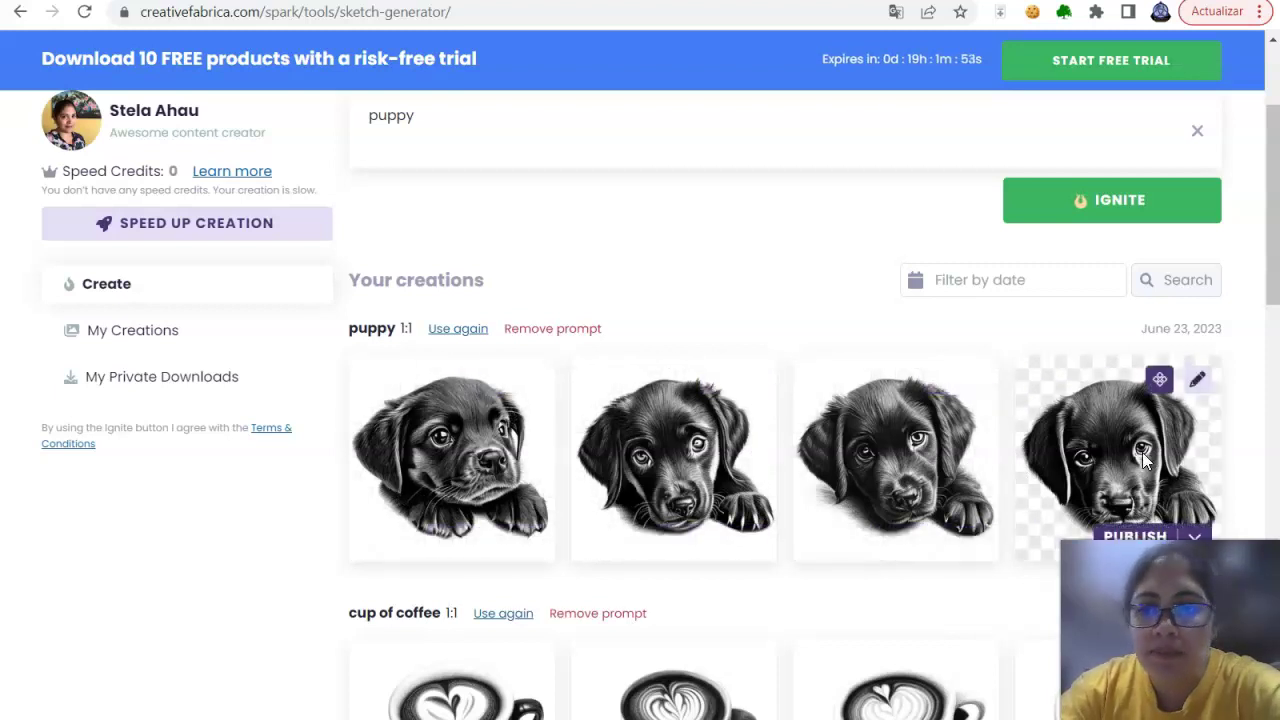
scroll(1142, 452, "down", 2)
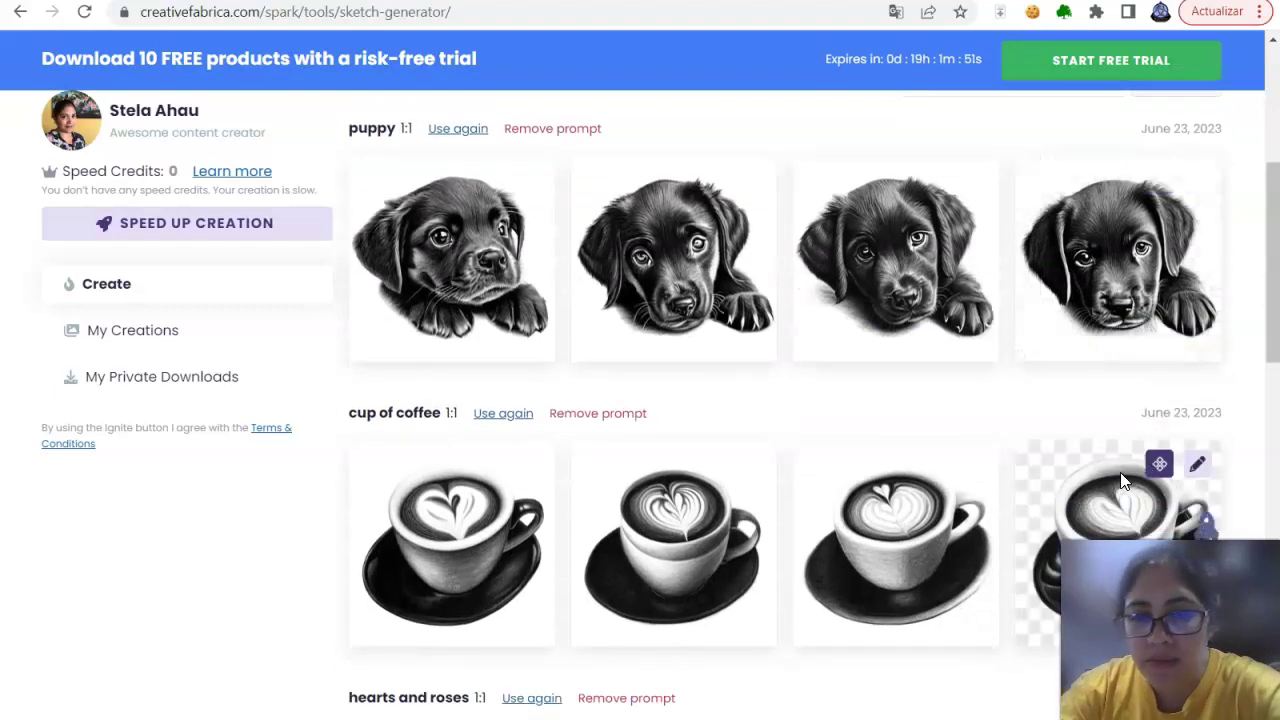
scroll(442, 461, "down", 1)
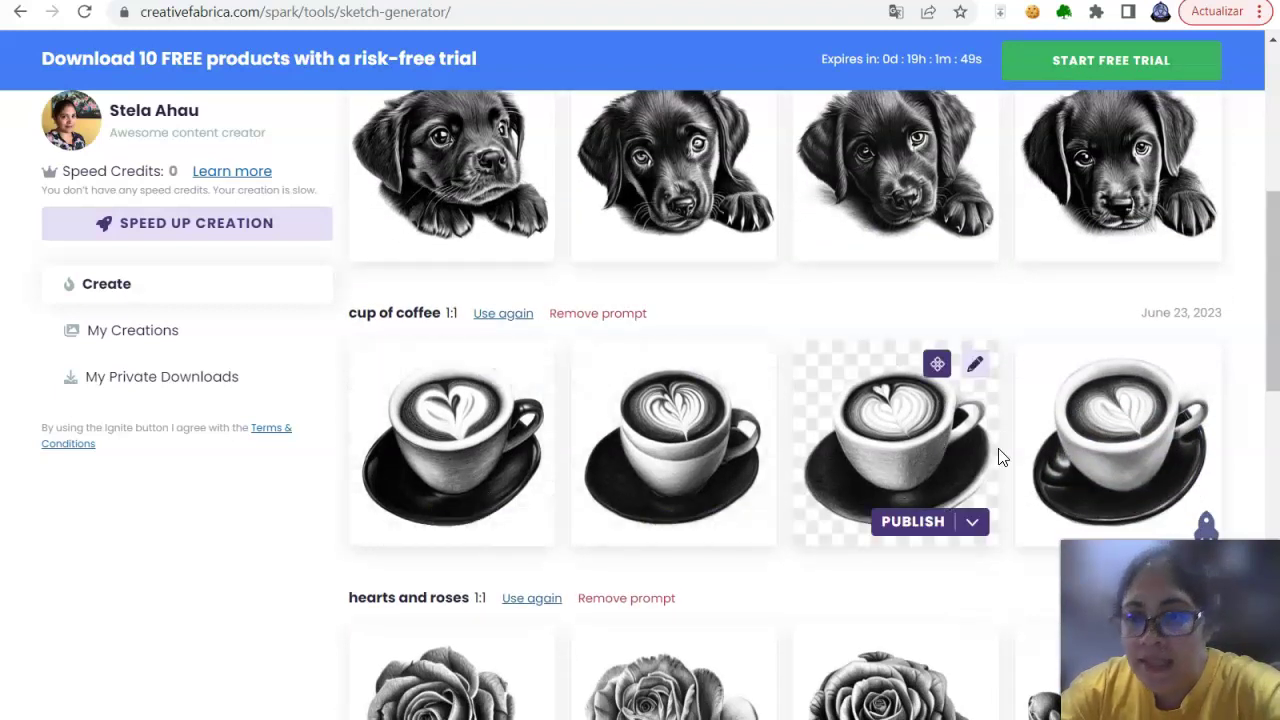
scroll(1003, 457, "down", 2)
scroll(816, 522, "down", 1)
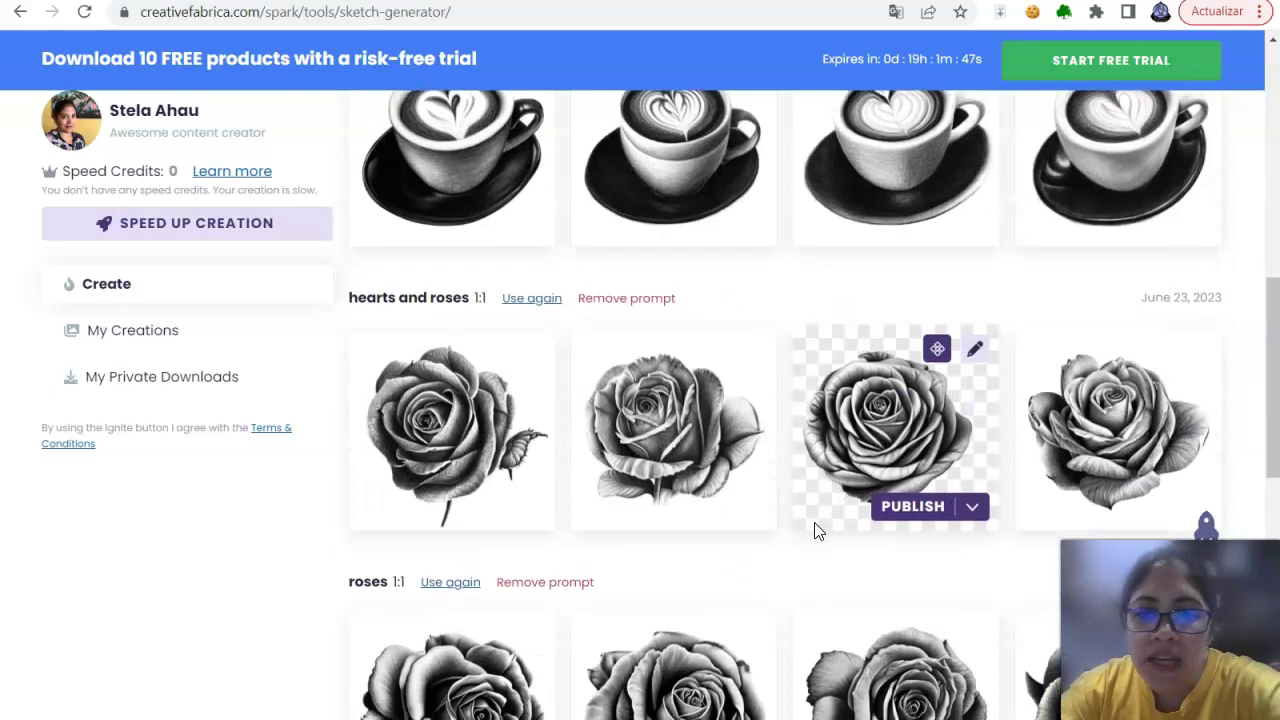
scroll(816, 530, "down", 2)
scroll(789, 549, "up", 4)
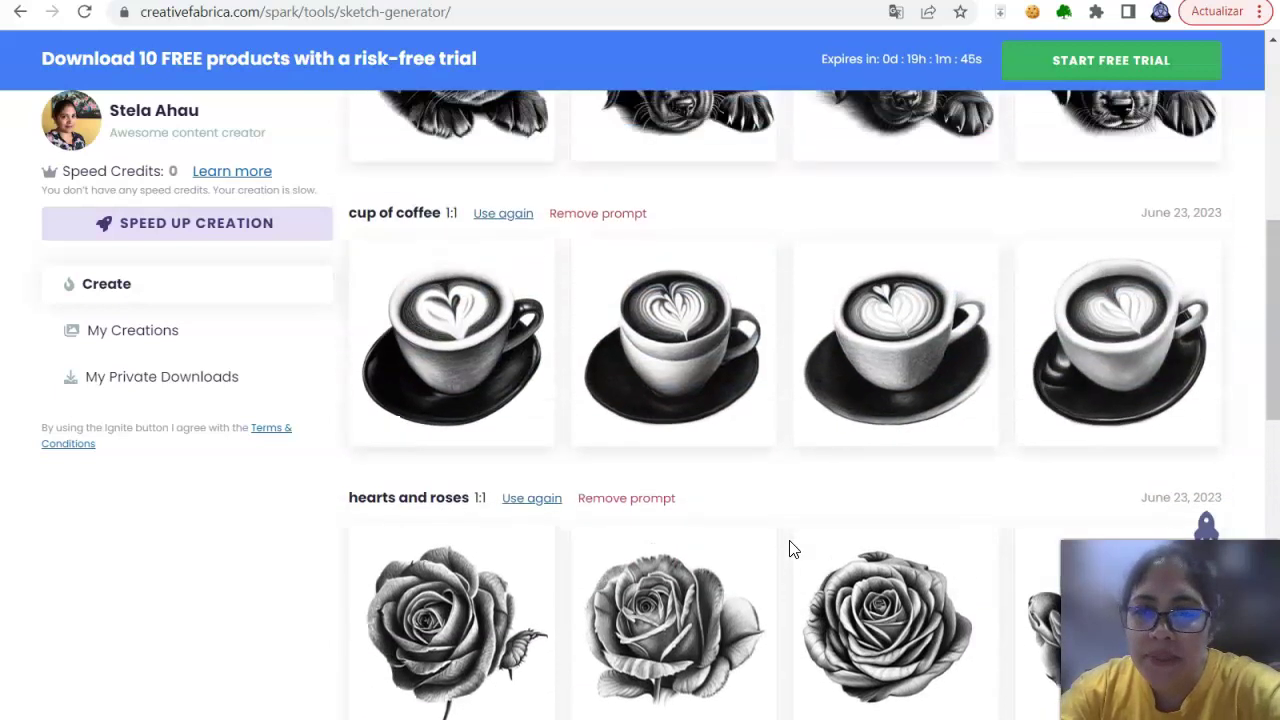
scroll(789, 545, "up", 5)
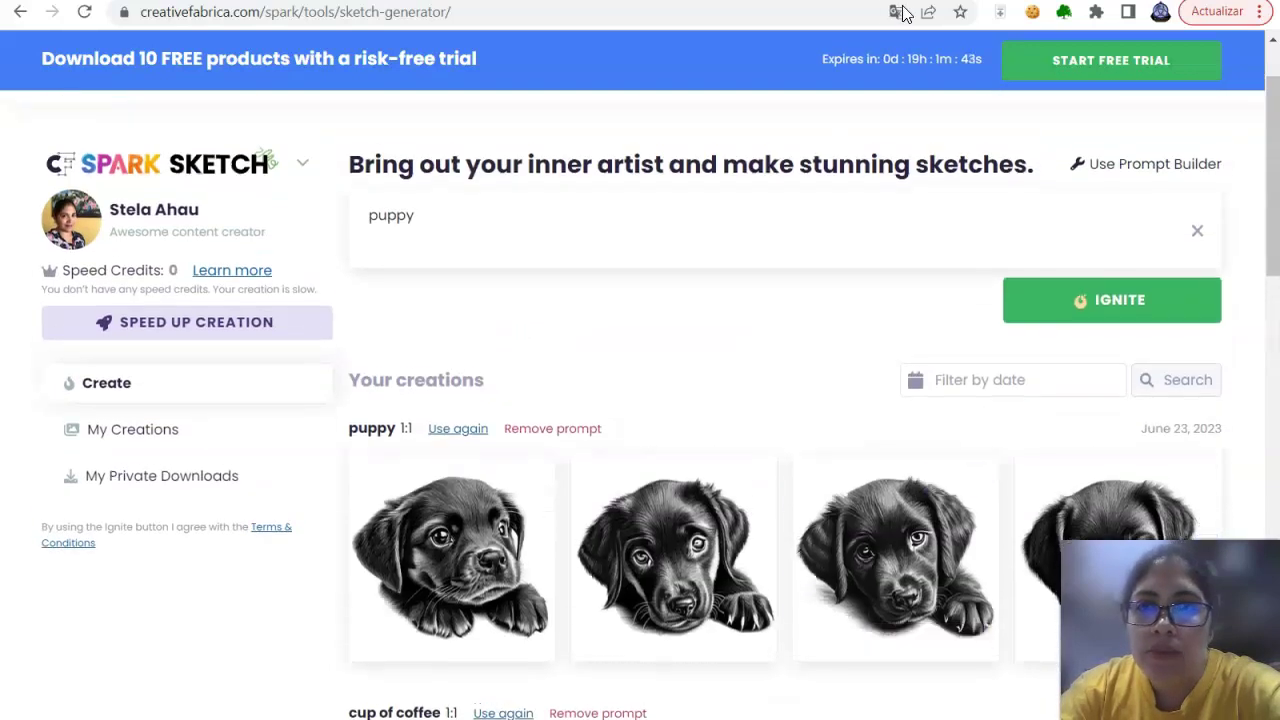
Switch to the CF Spark ImageMix page and reselect ImageMix among the Spark tools.
left_click(1010, 0)
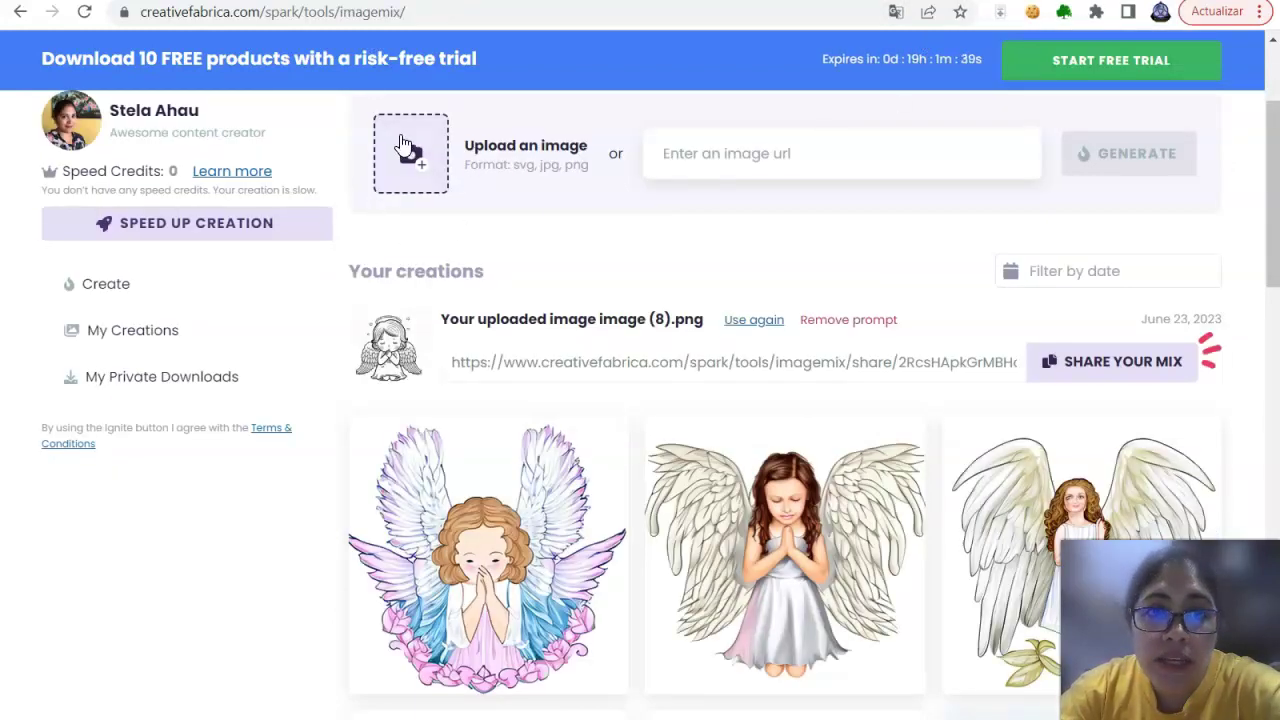
scroll(634, 194, "up", 2)
mouse_move(537, 162)
left_click(255, 263)
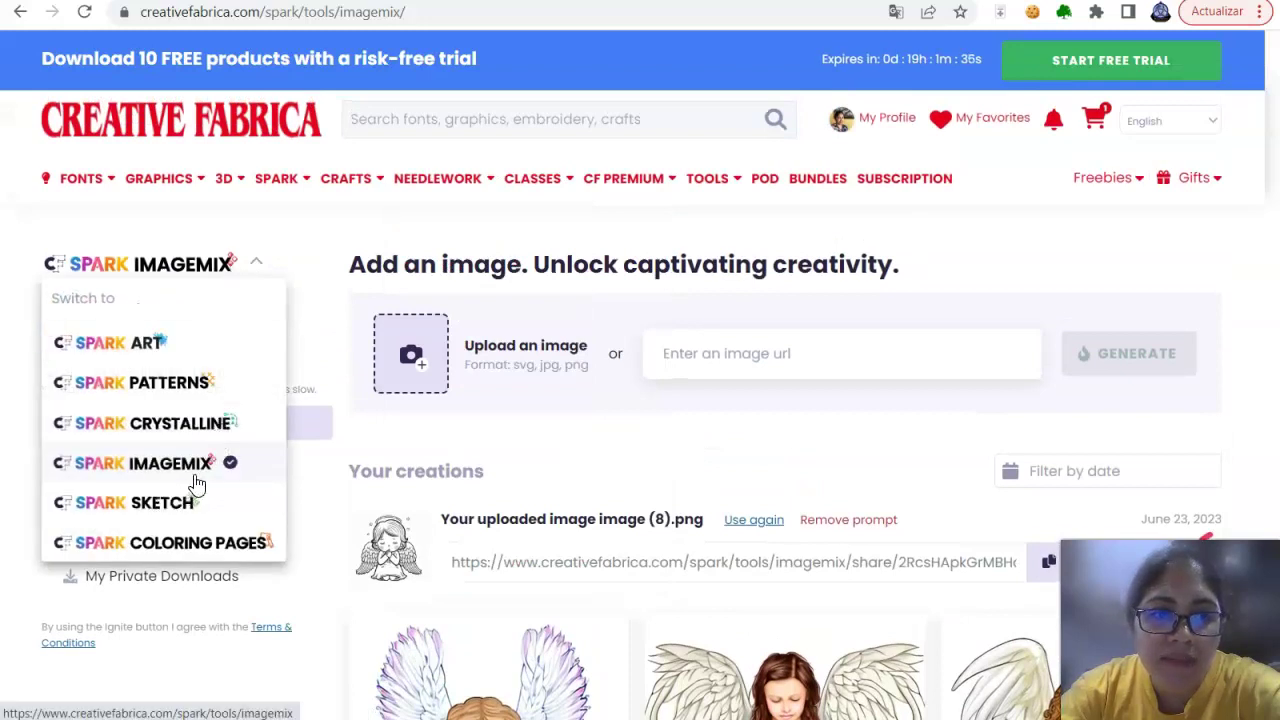
left_click(272, 468)
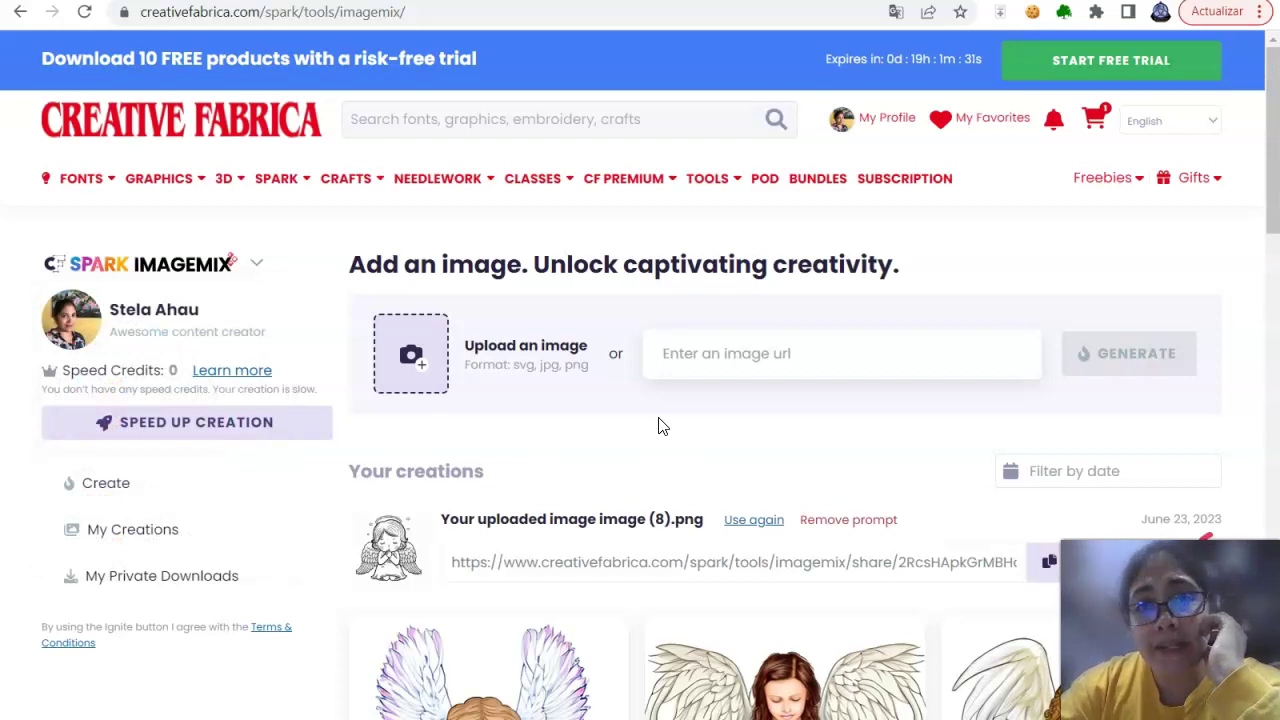
Examine the ImageMix options for supplying a source image by file upload or image URL.
scroll(658, 424, "down", 3)
scroll(560, 241, "up", 2)
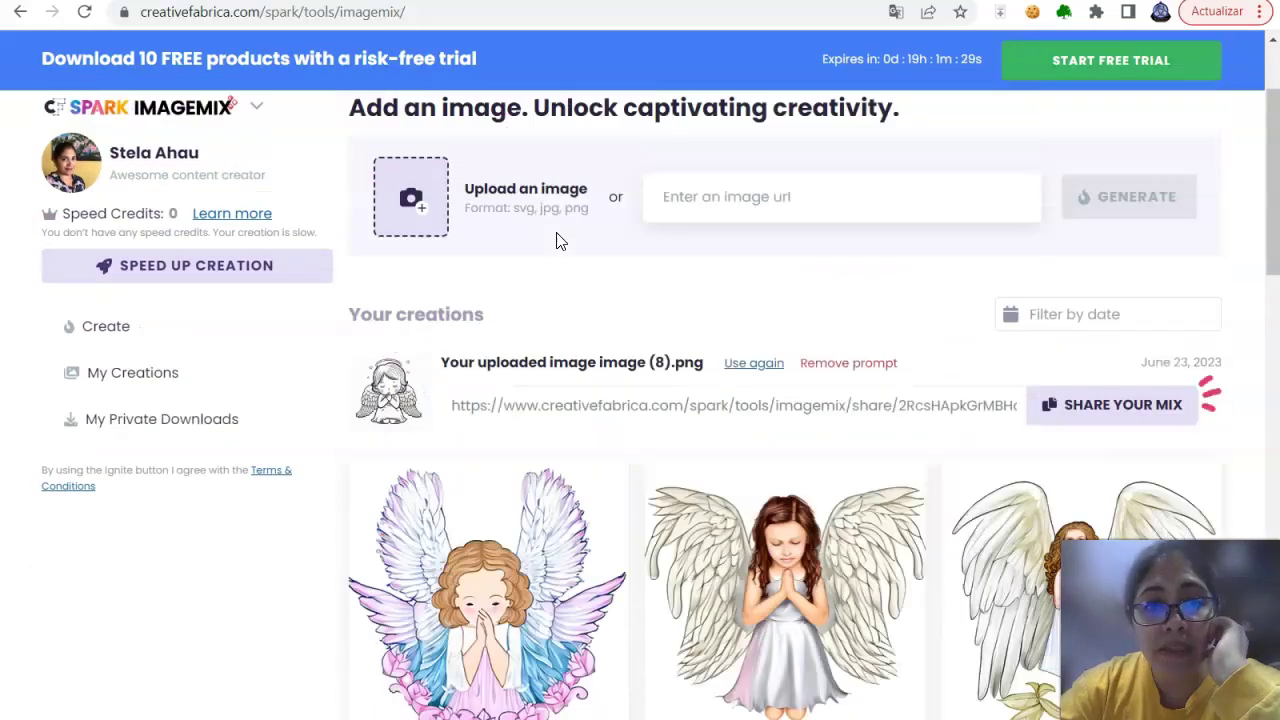
left_click(418, 256)
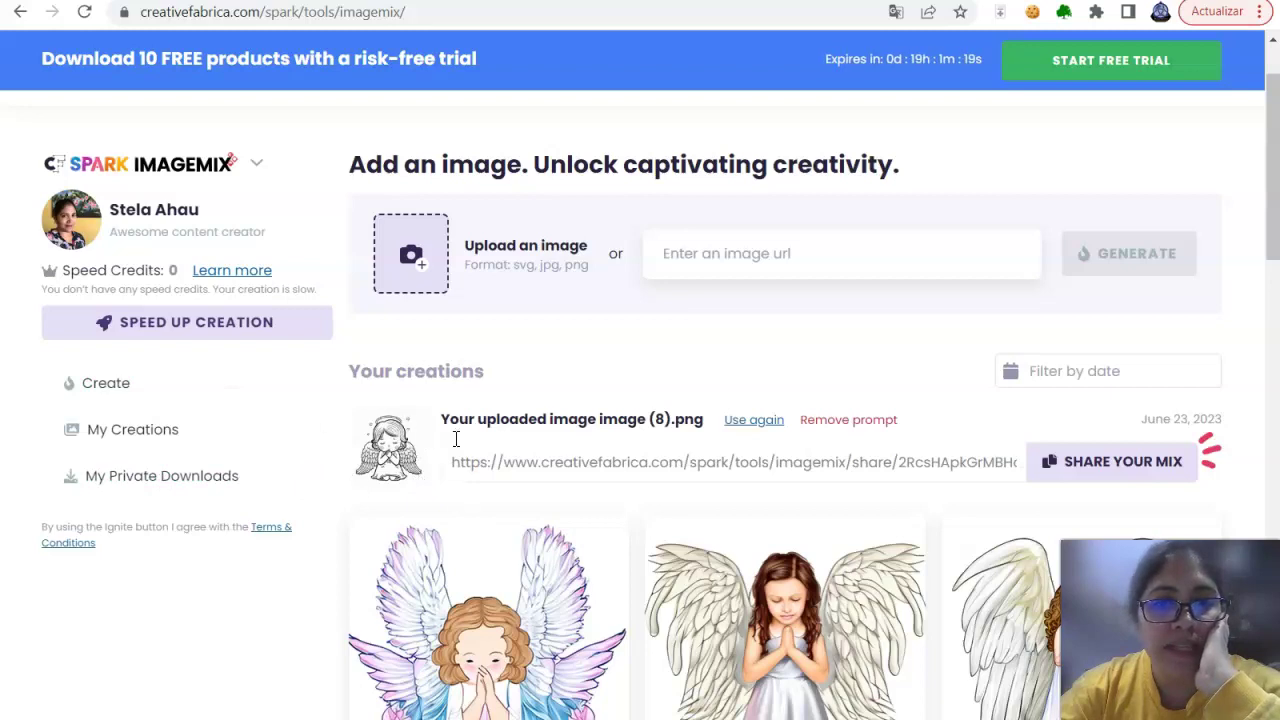
Compare the first angel variations with the uploaded source drawing "image (8).png".
scroll(540, 400, "down", 2)
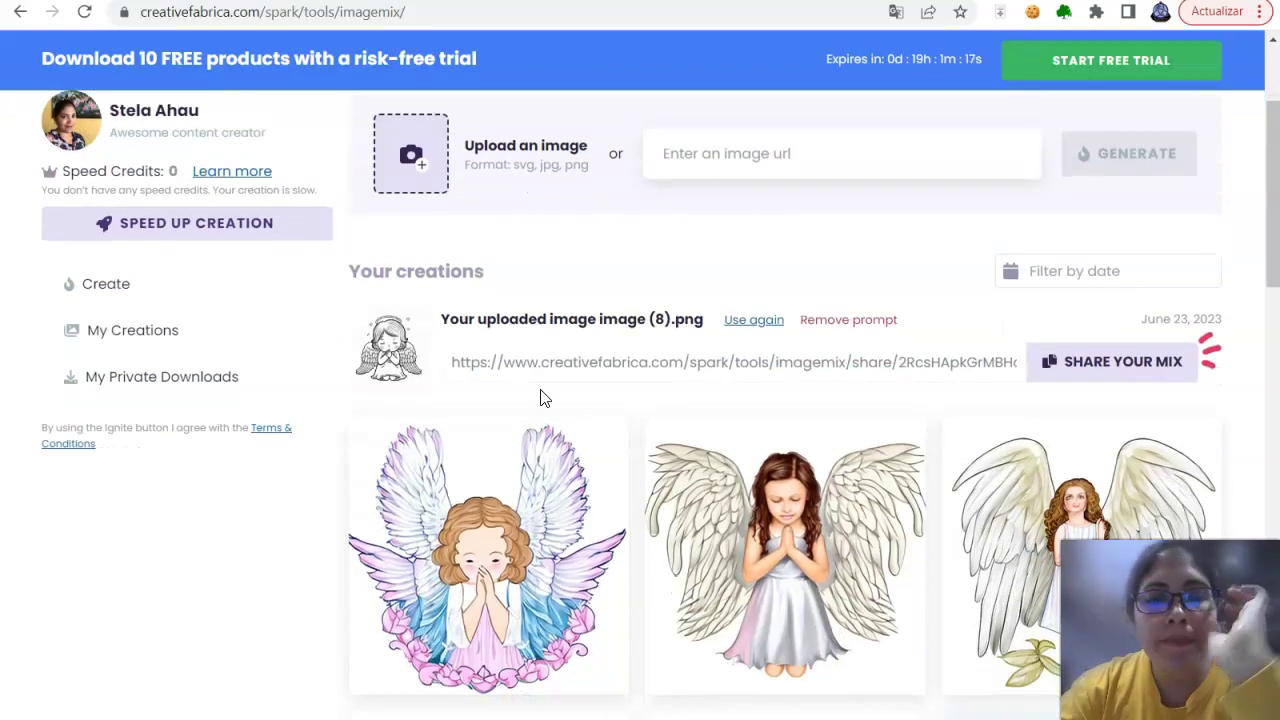
scroll(880, 485, "down", 1)
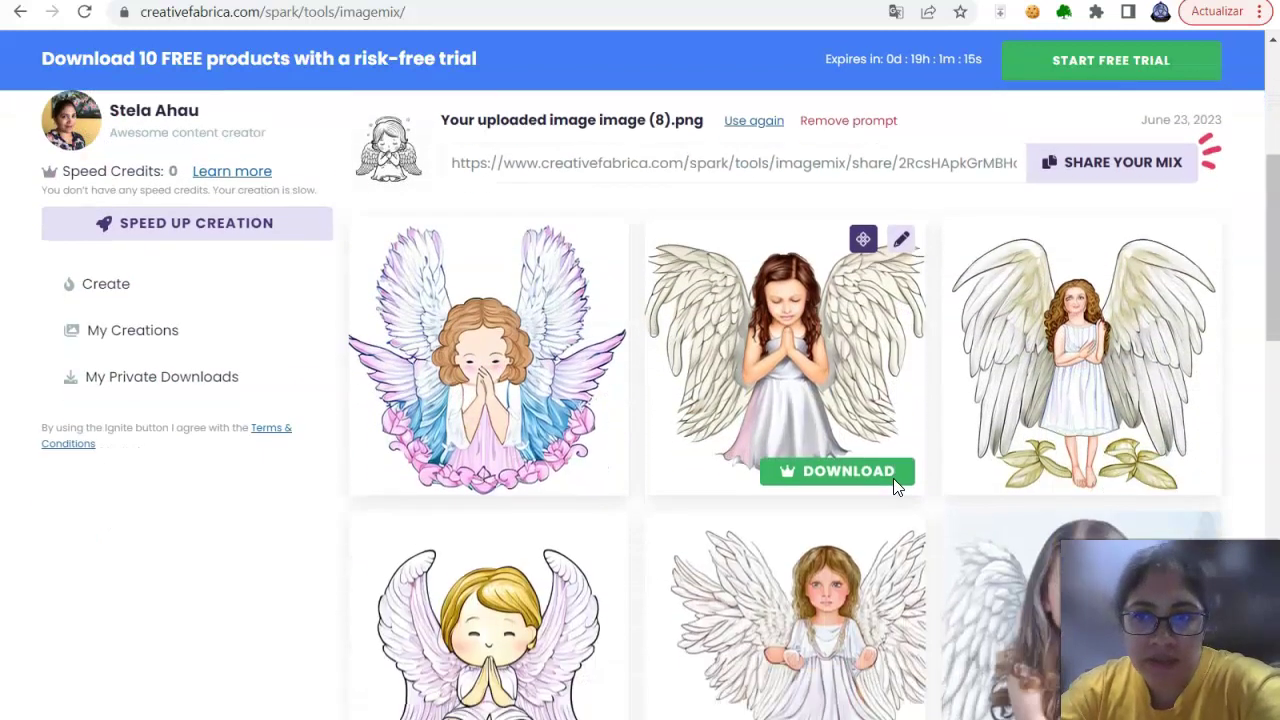
scroll(836, 452, "down", 1)
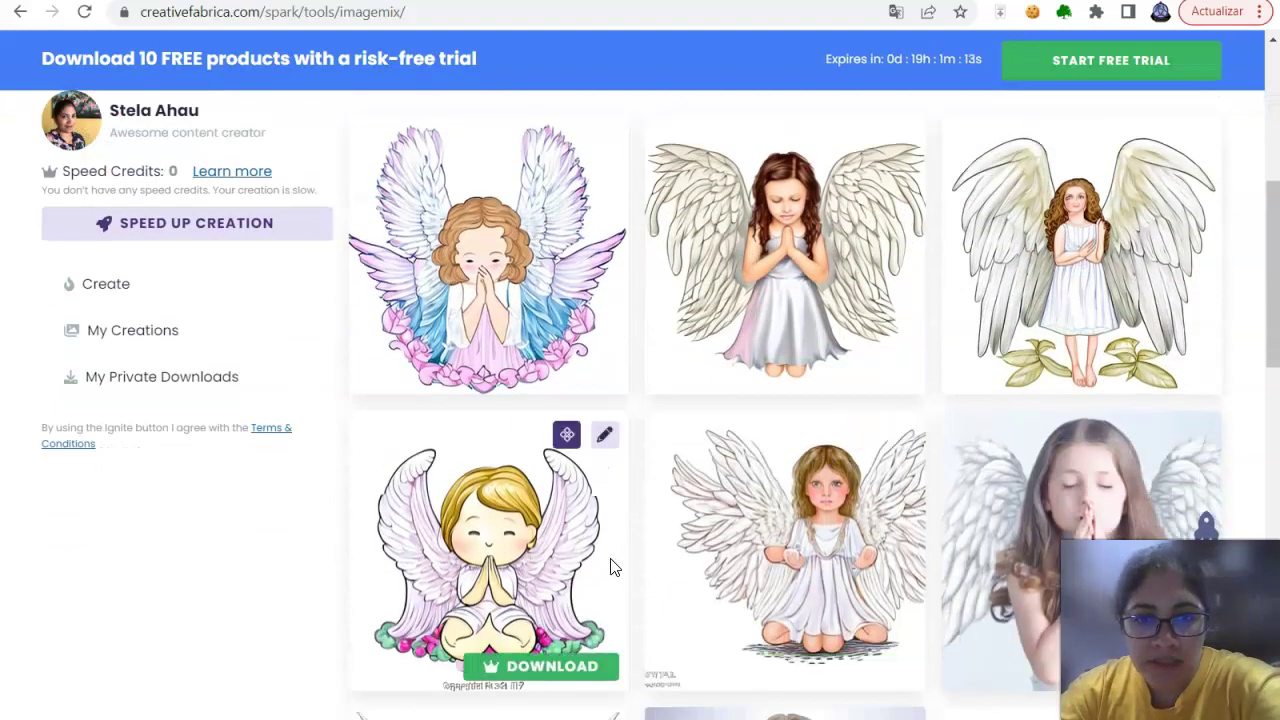
scroll(608, 560, "down", 2)
scroll(468, 298, "up", 3)
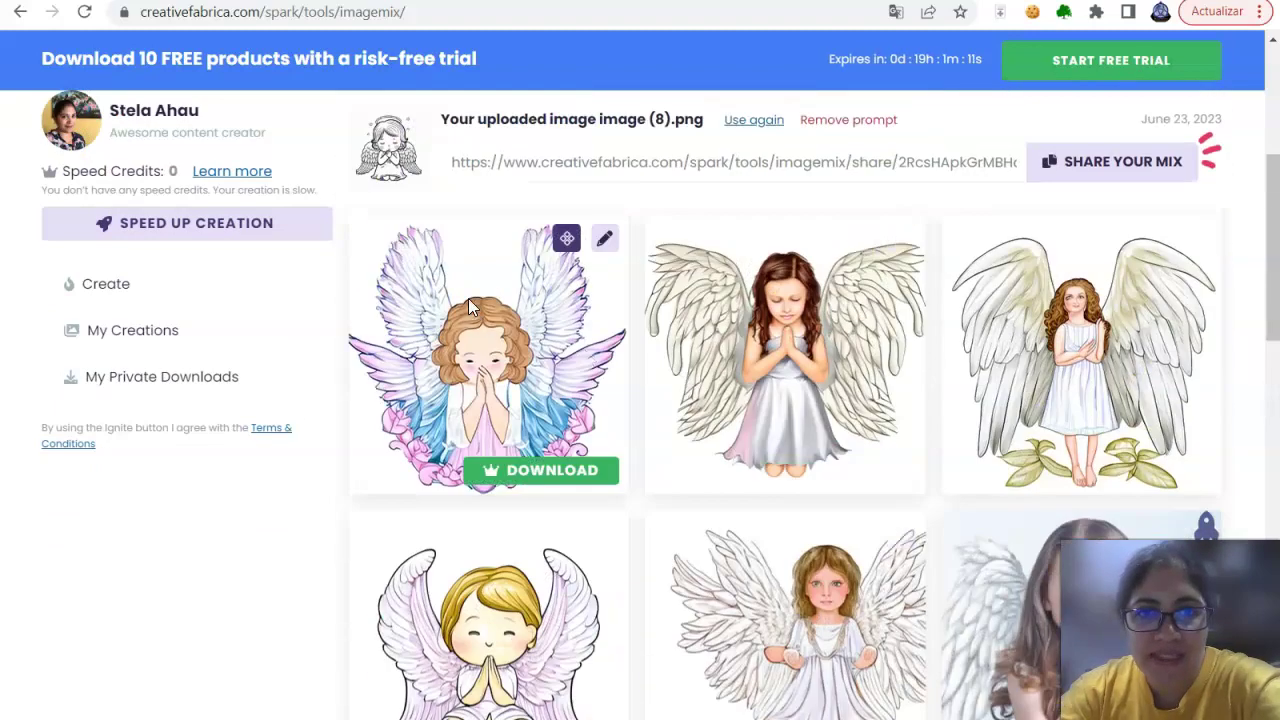
scroll(632, 284, "up", 1)
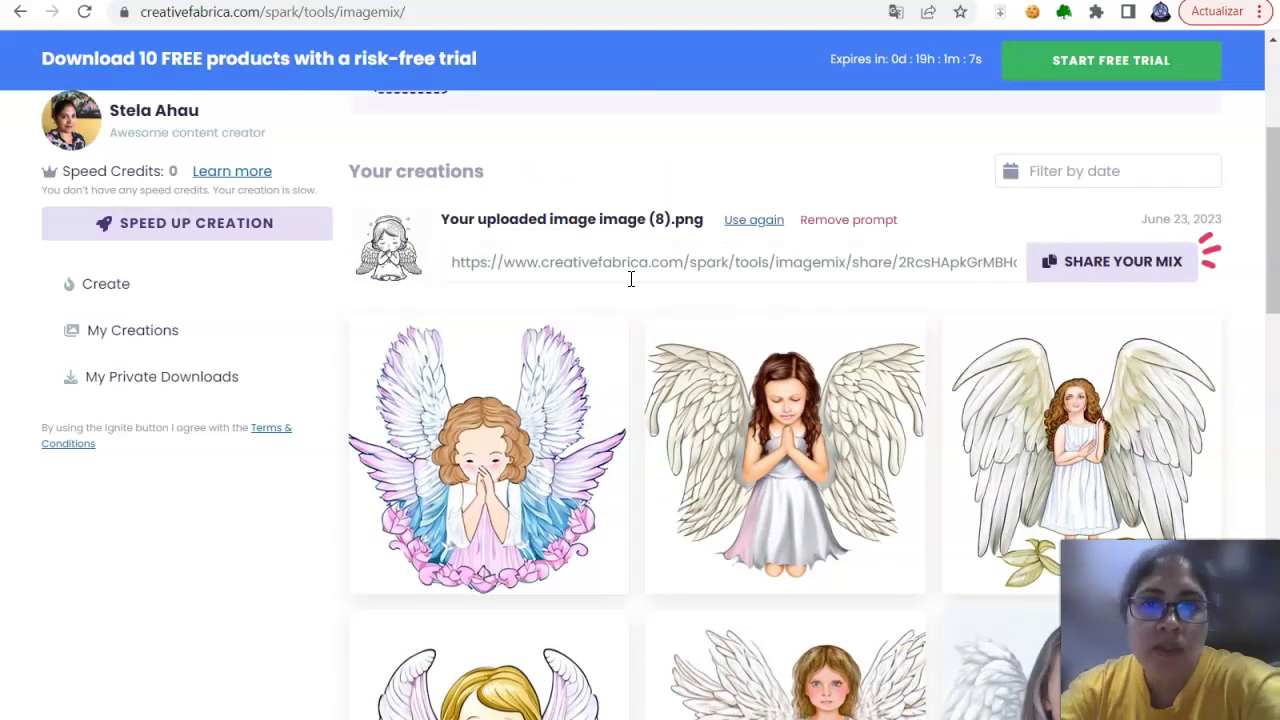
mouse_move(667, 367)
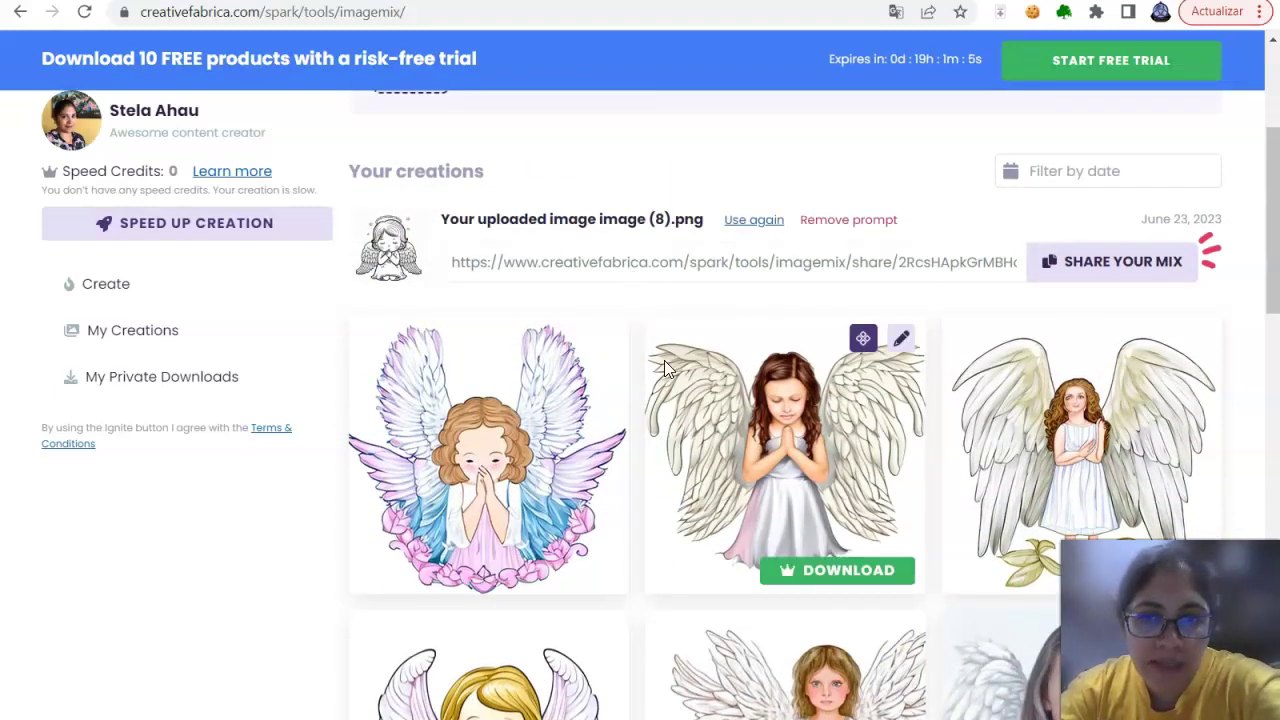
Review all the ImageMix angel variations down to the last row, and return to the share link and image upload area.
scroll(1188, 378, "down", 1)
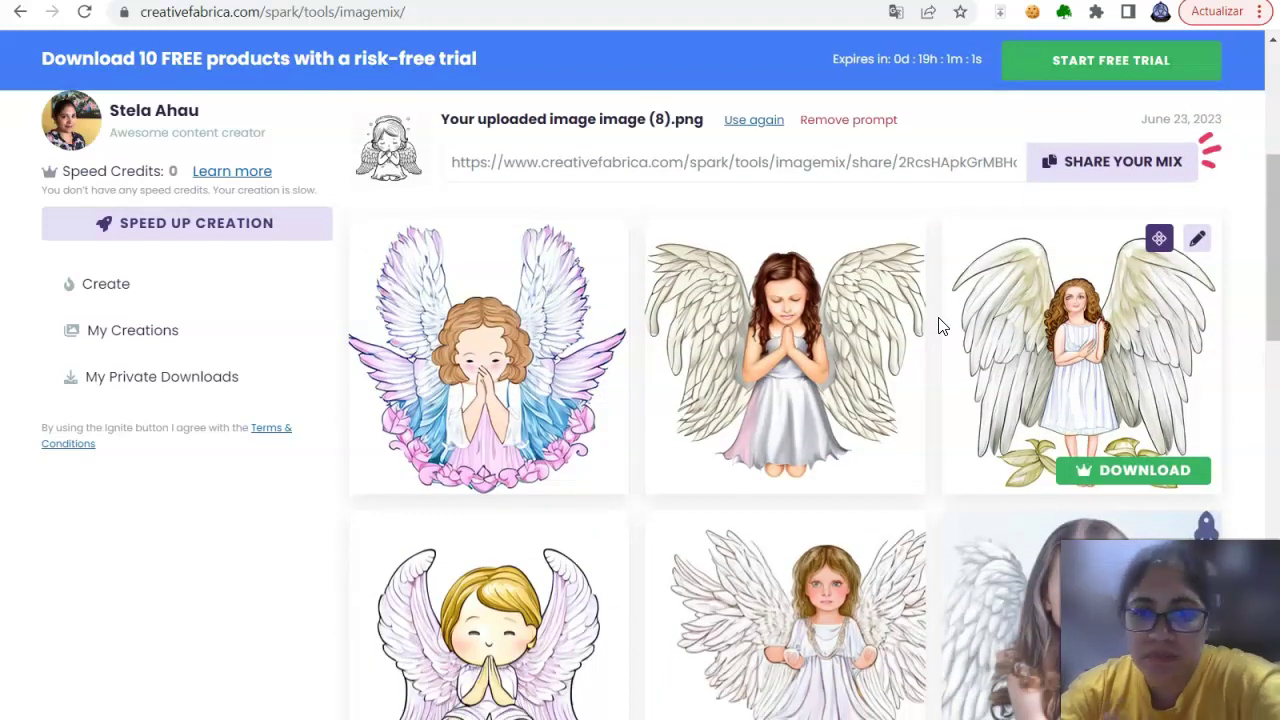
scroll(948, 348, "down", 2)
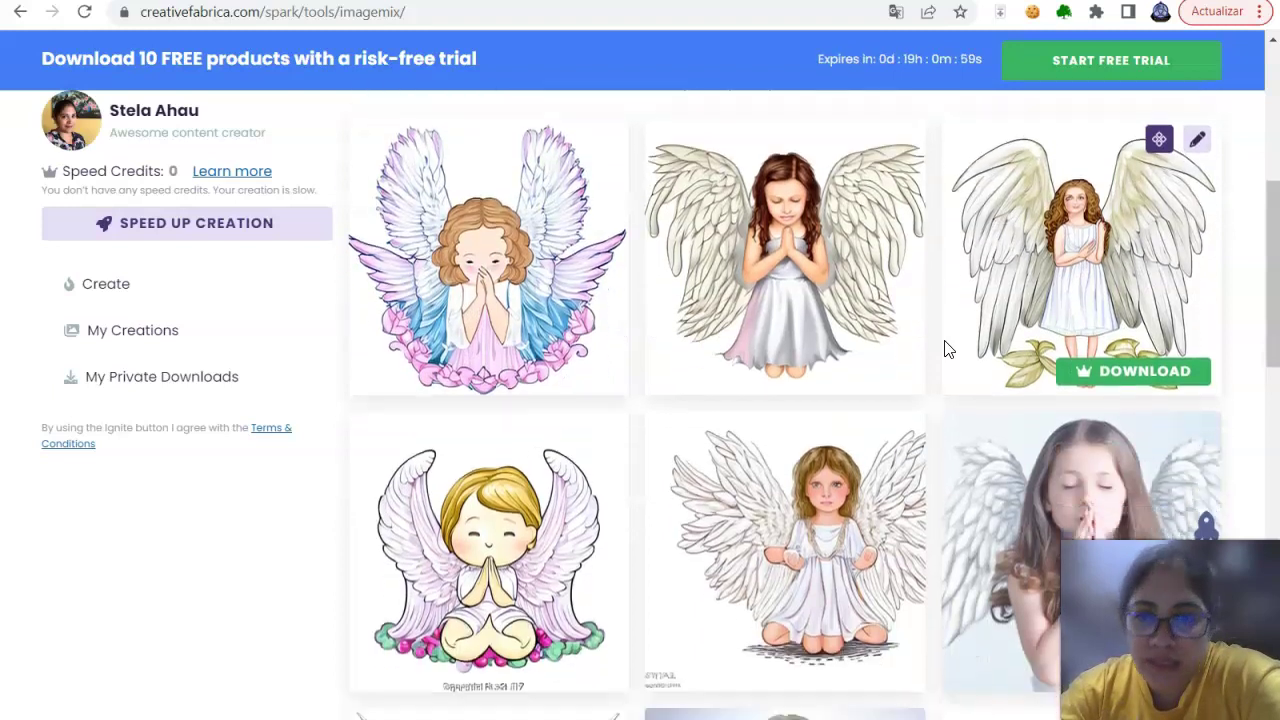
scroll(948, 348, "down", 2)
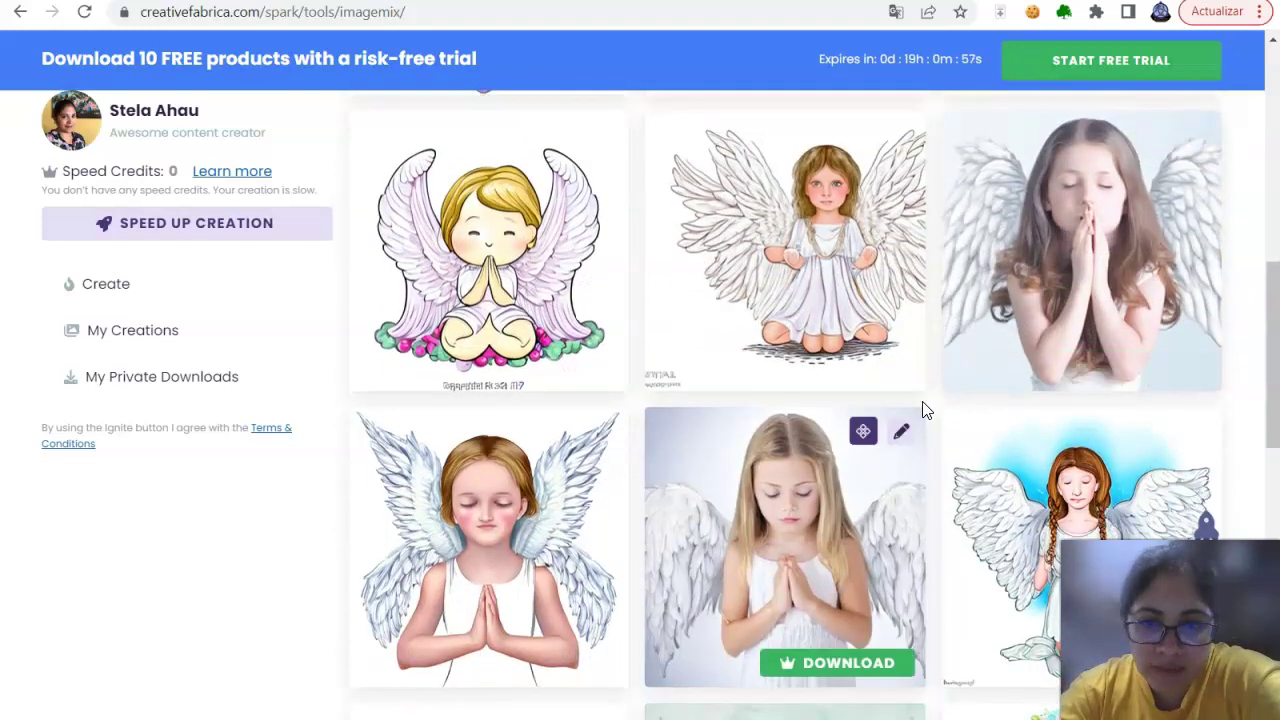
scroll(943, 386, "down", 3)
scroll(946, 372, "down", 2)
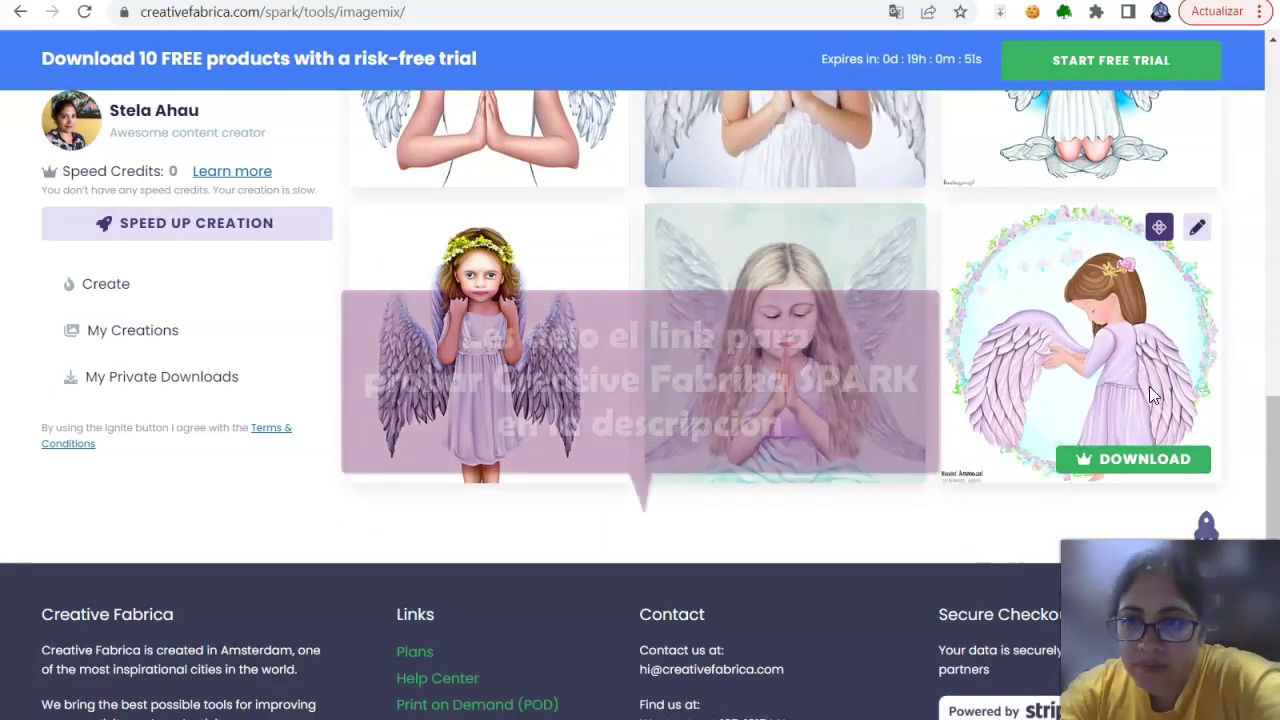
scroll(1041, 437, "up", 15)
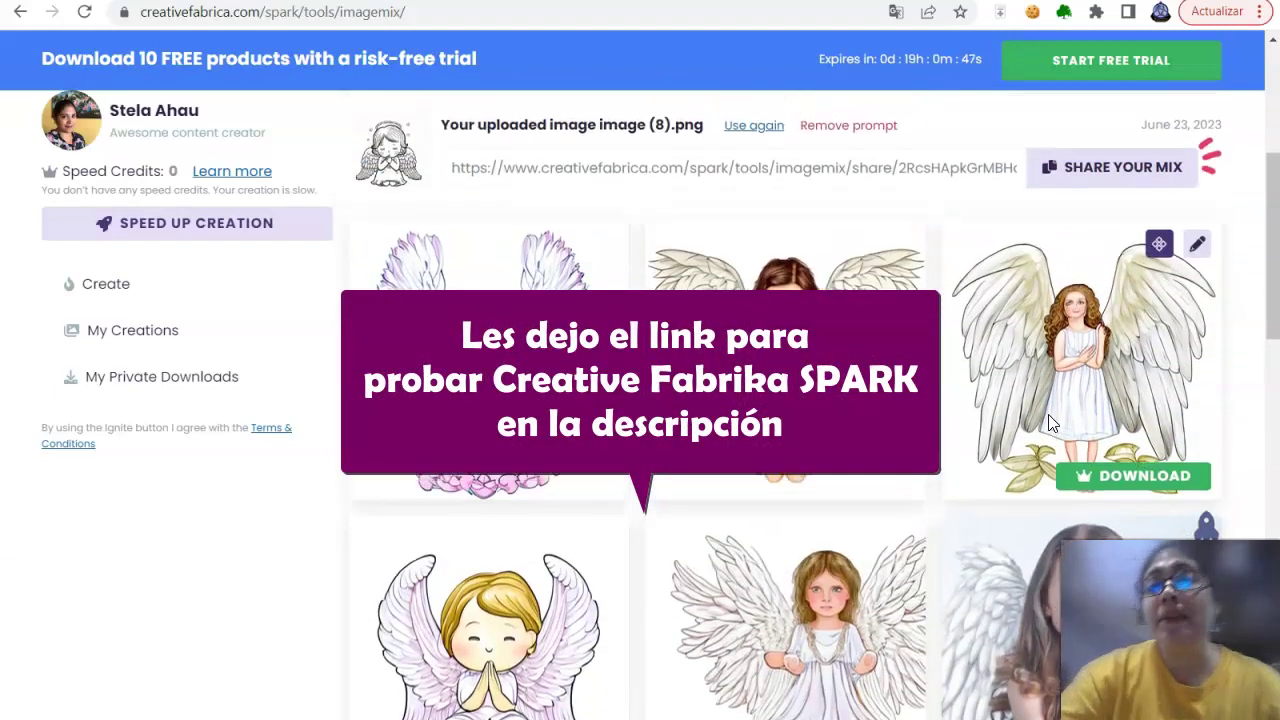
scroll(1048, 422, "up", 1)
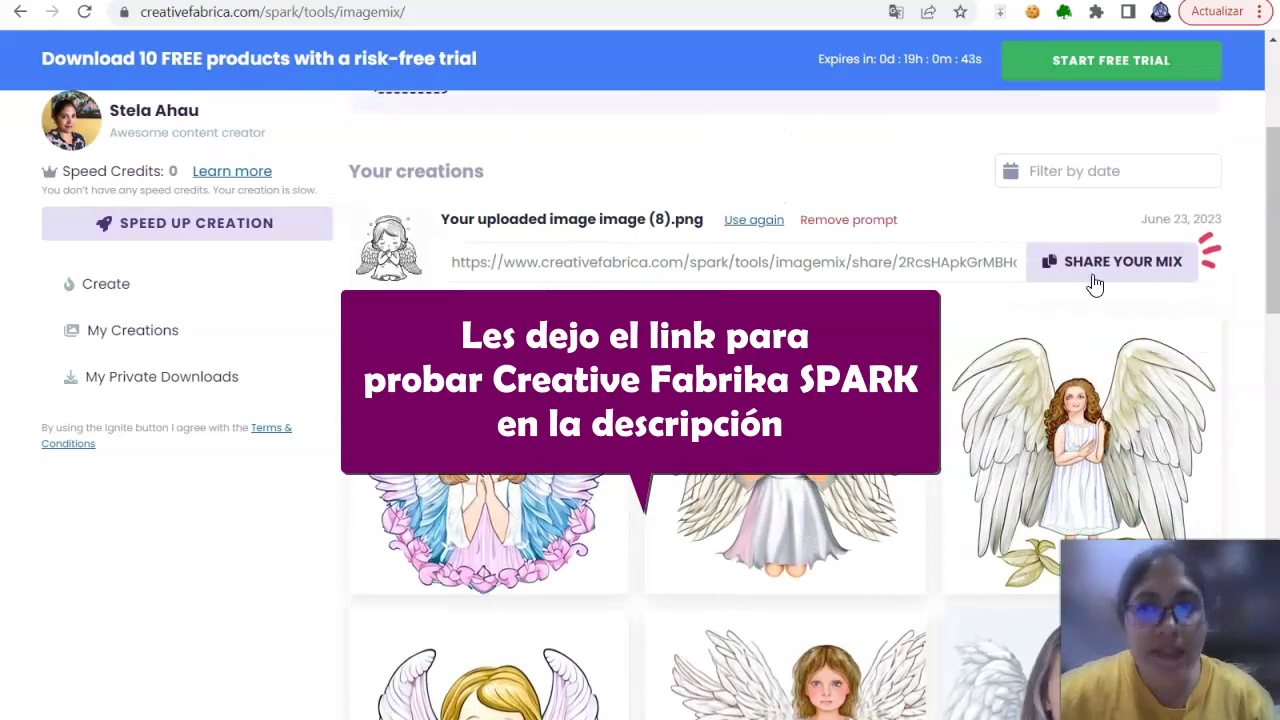
scroll(1105, 276, "up", 2)
scroll(1105, 276, "up", 1)
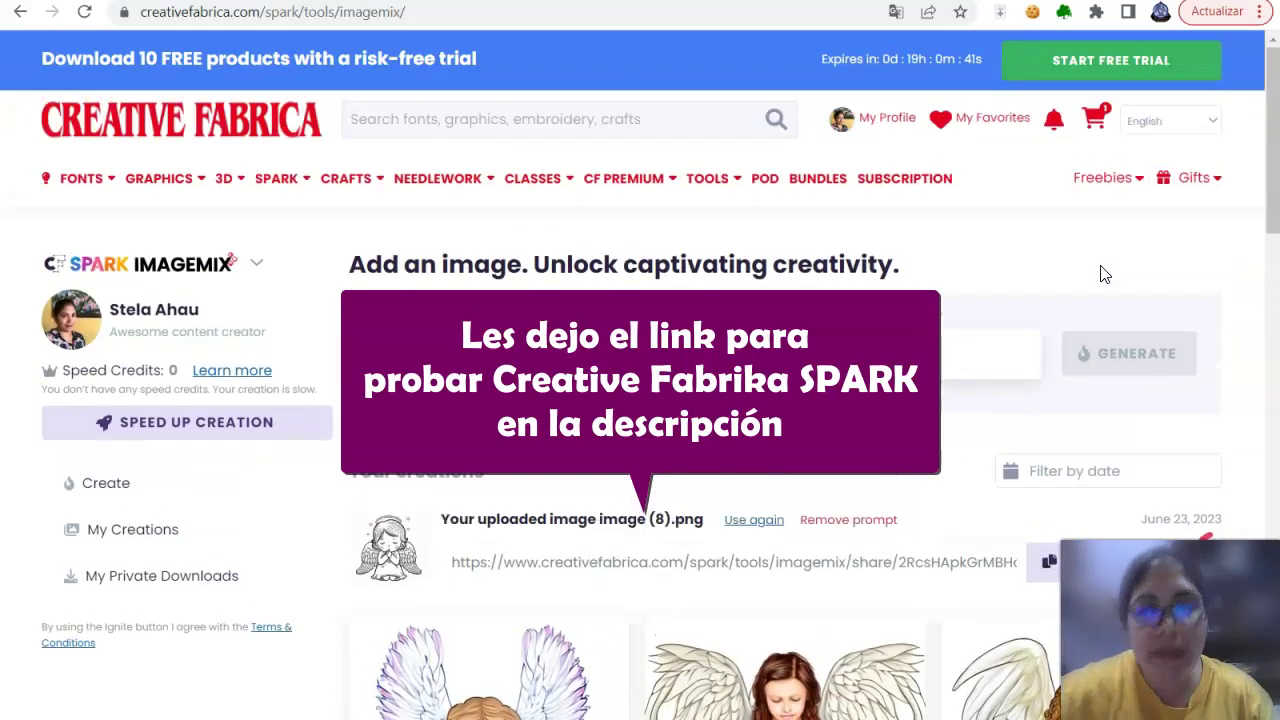